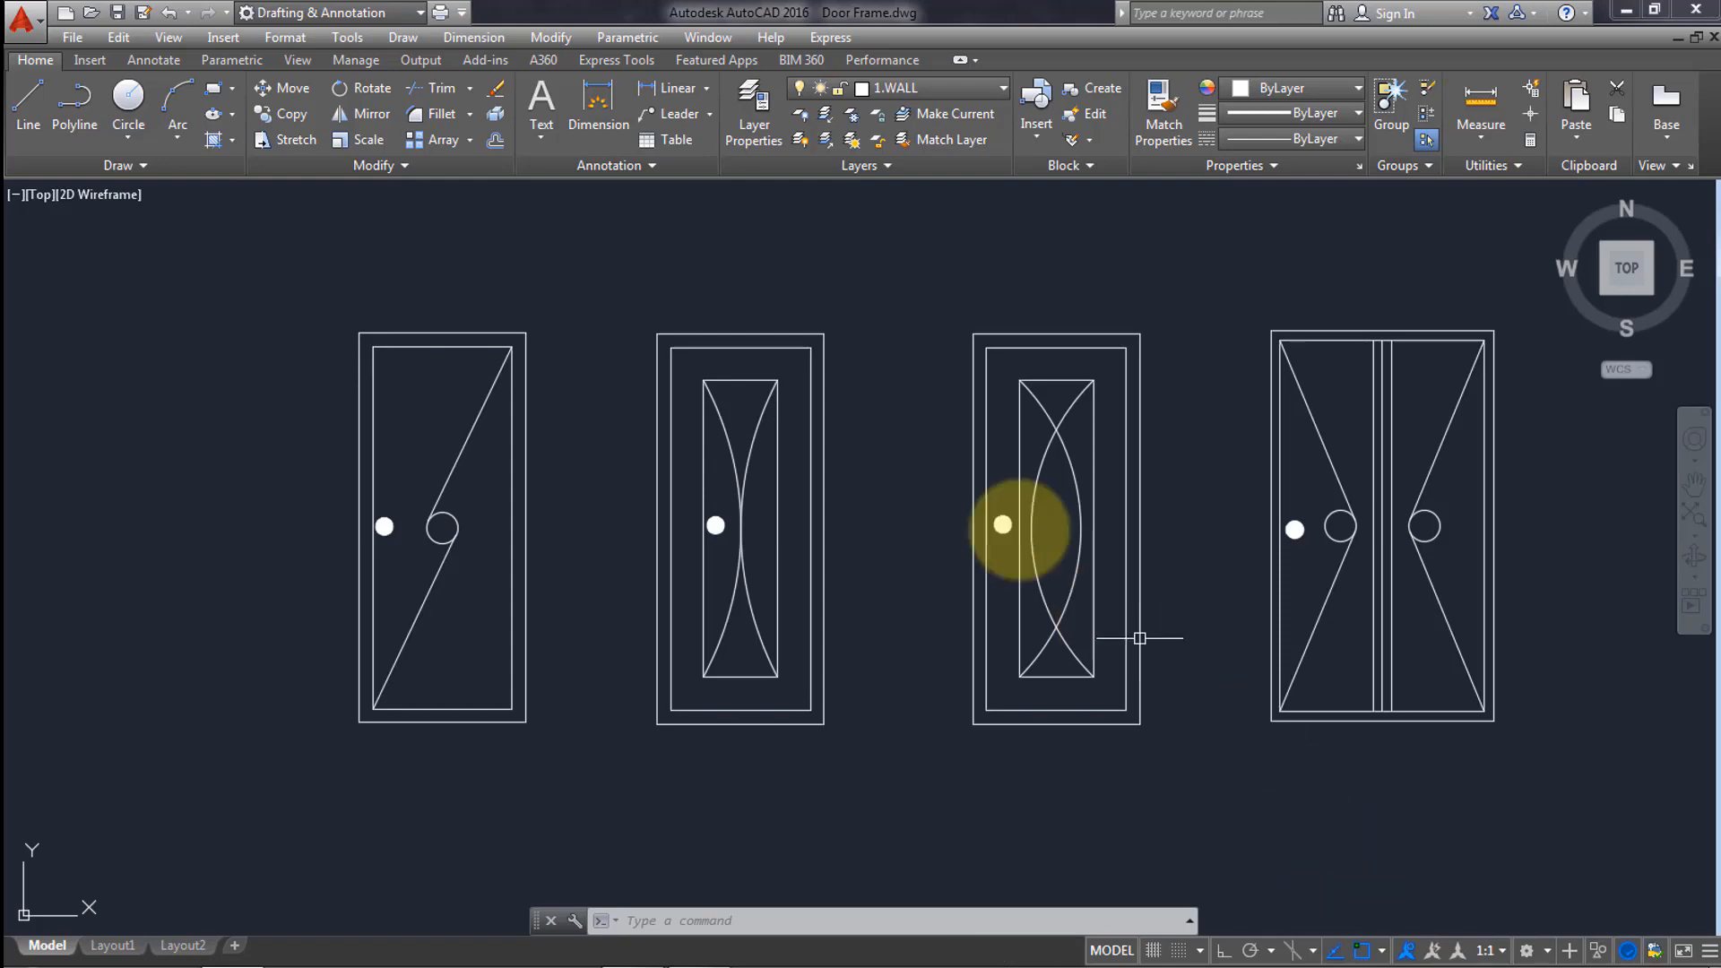
middle_click_drag(956, 488, 873, 709)
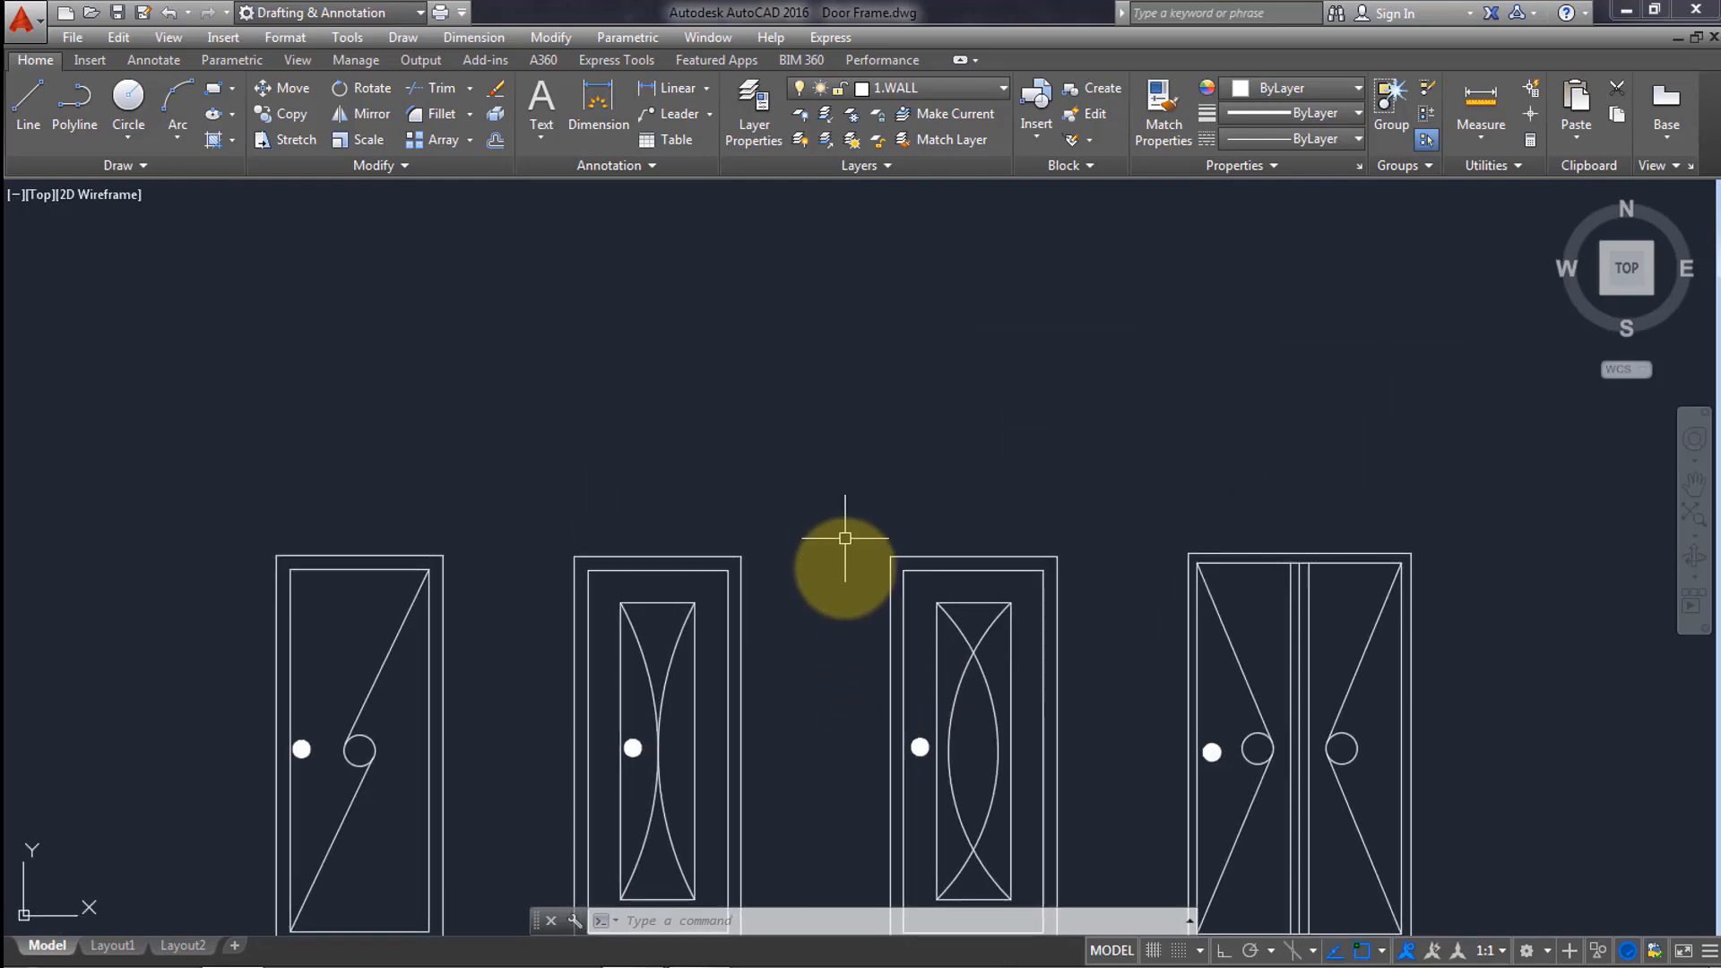
middle_click_drag(845, 564, 845, 691)
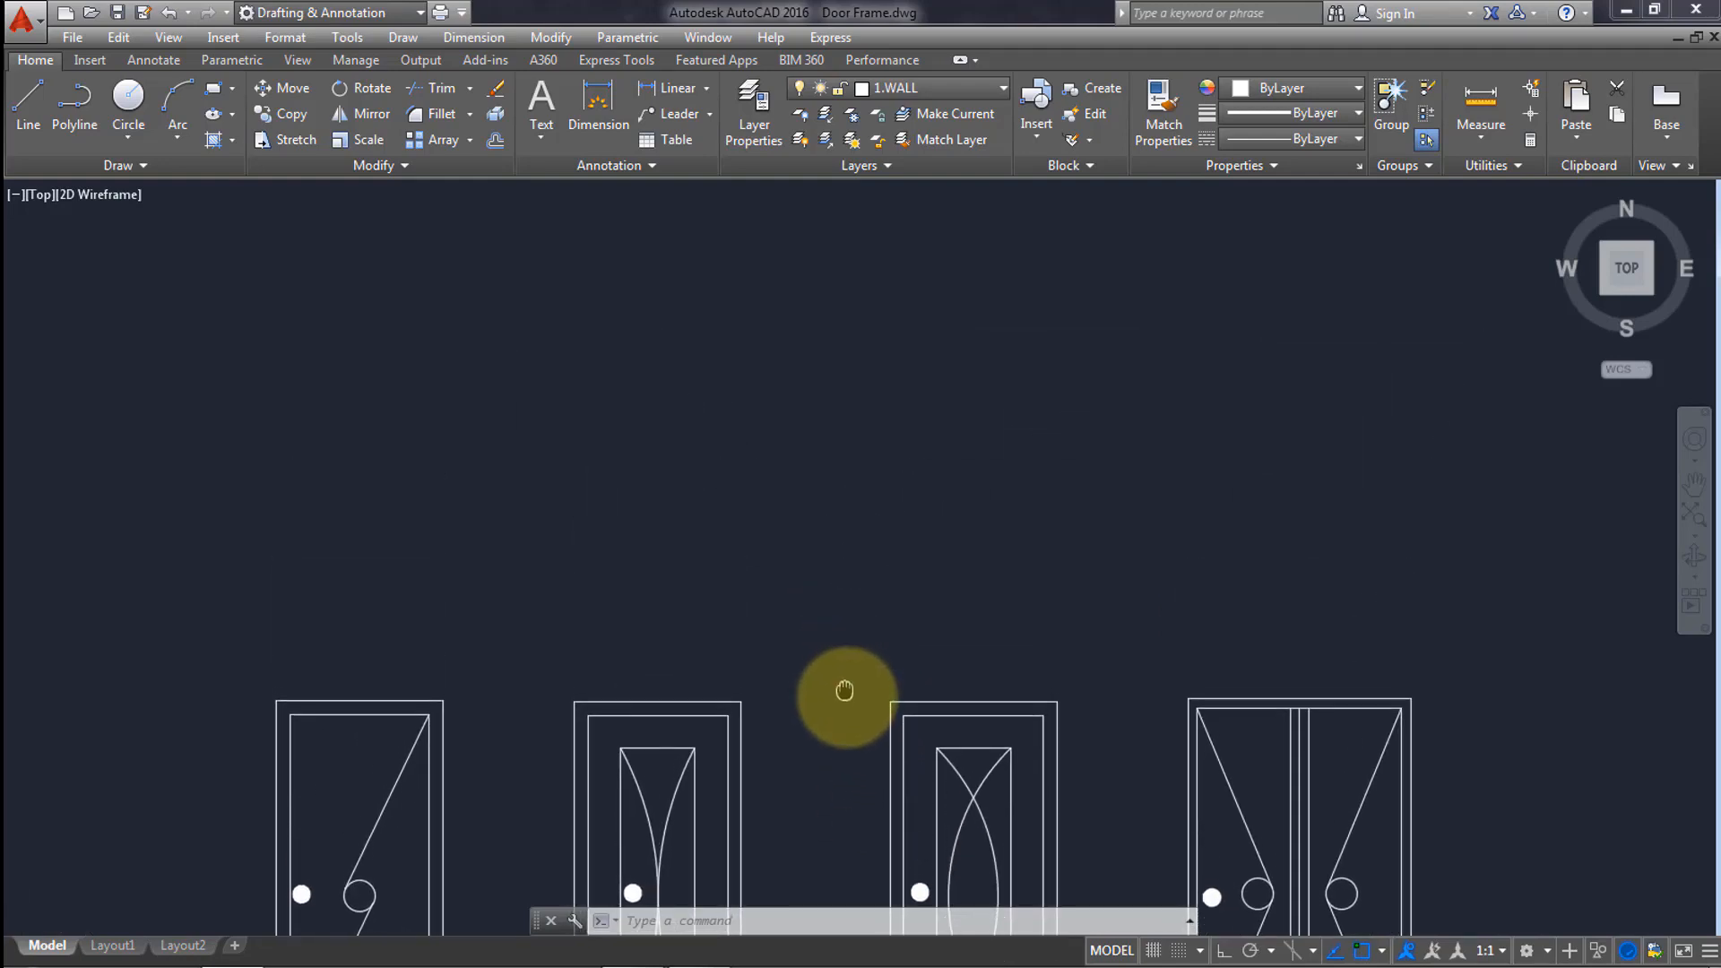
left_click(220, 97)
left_click(351, 238)
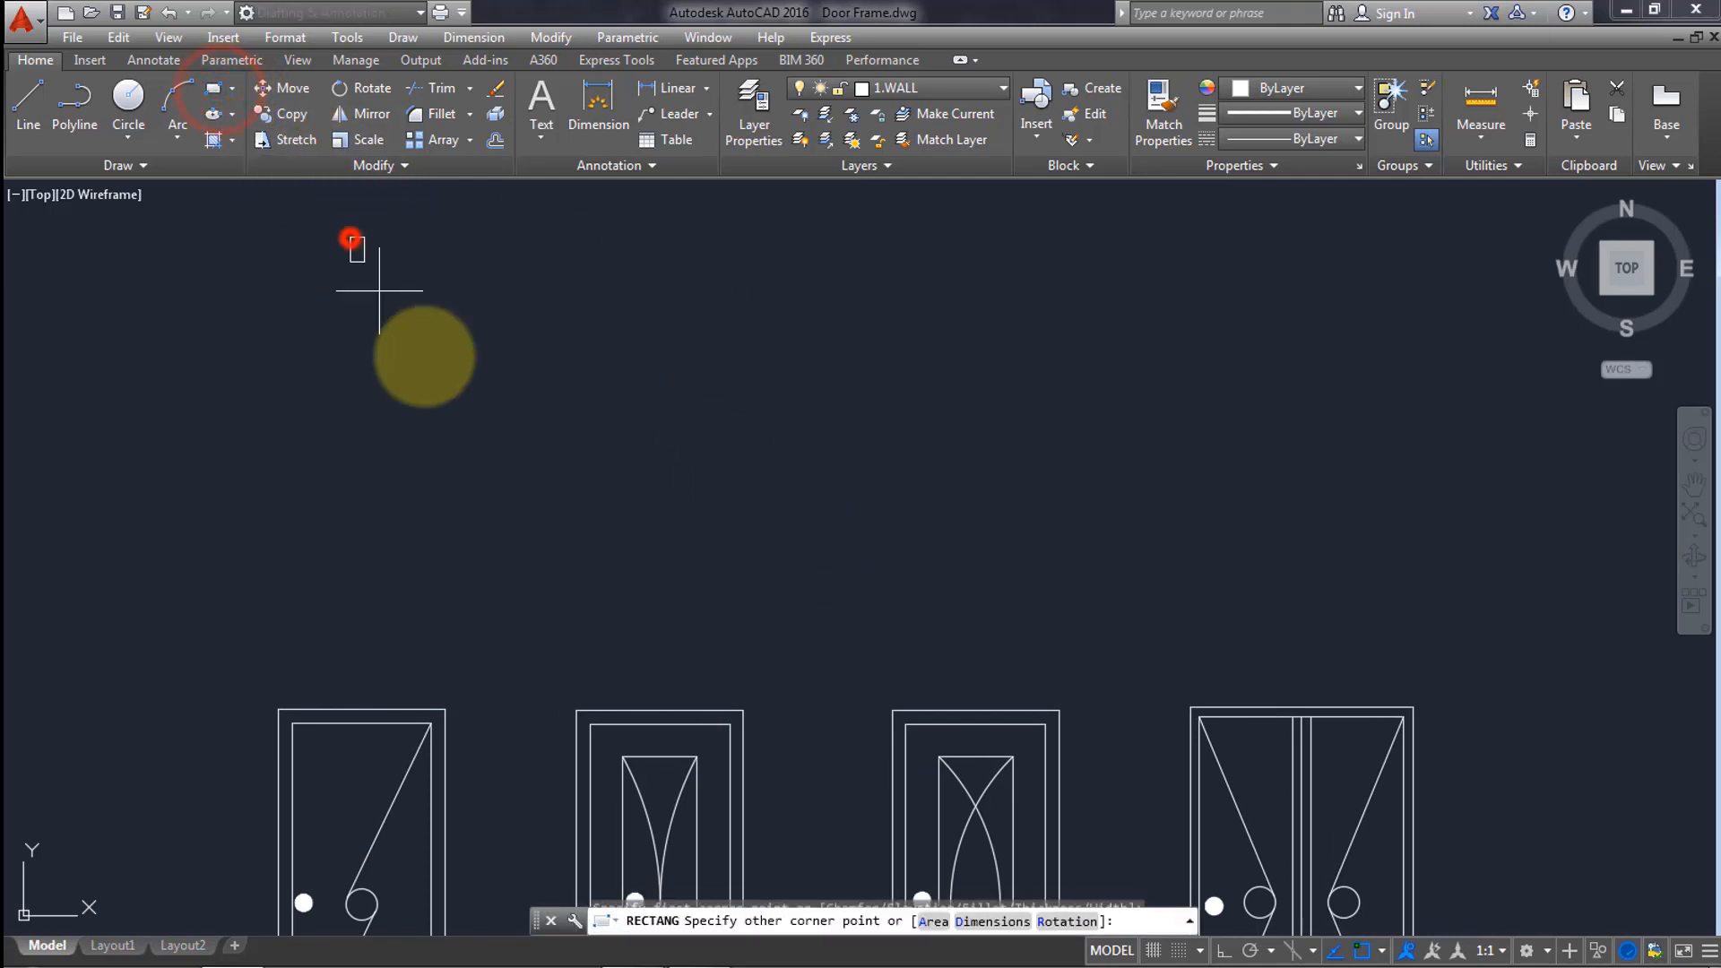
right_click(471, 425)
left_click(536, 567)
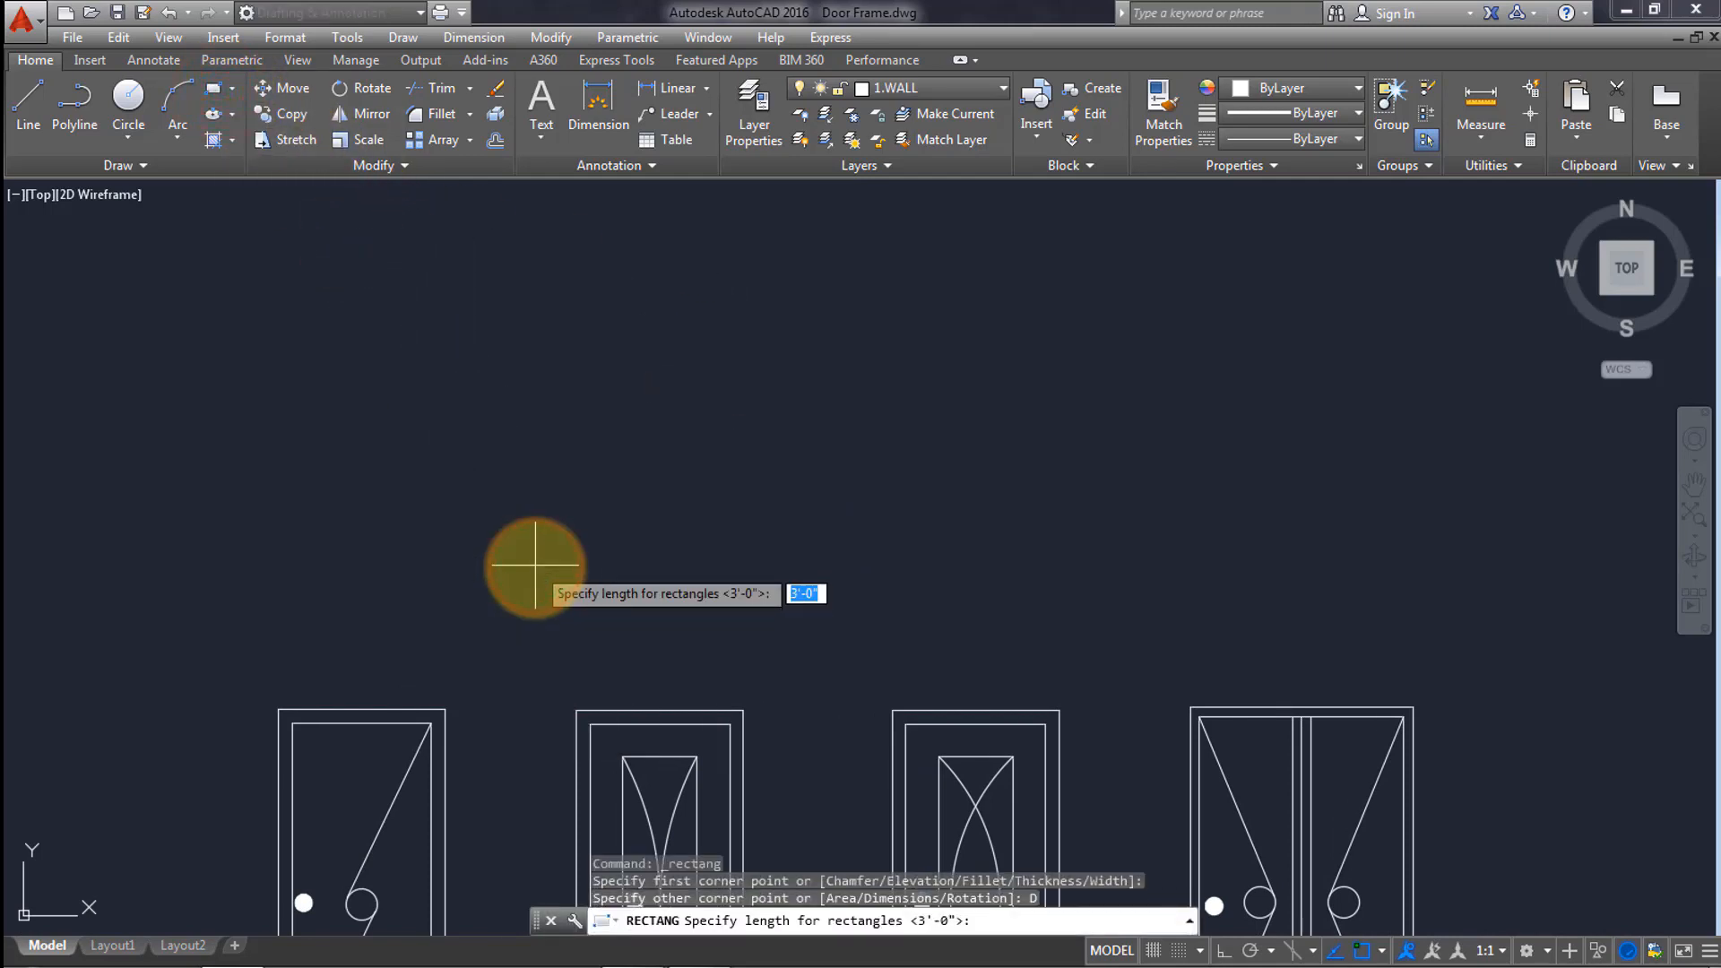
key("Return")
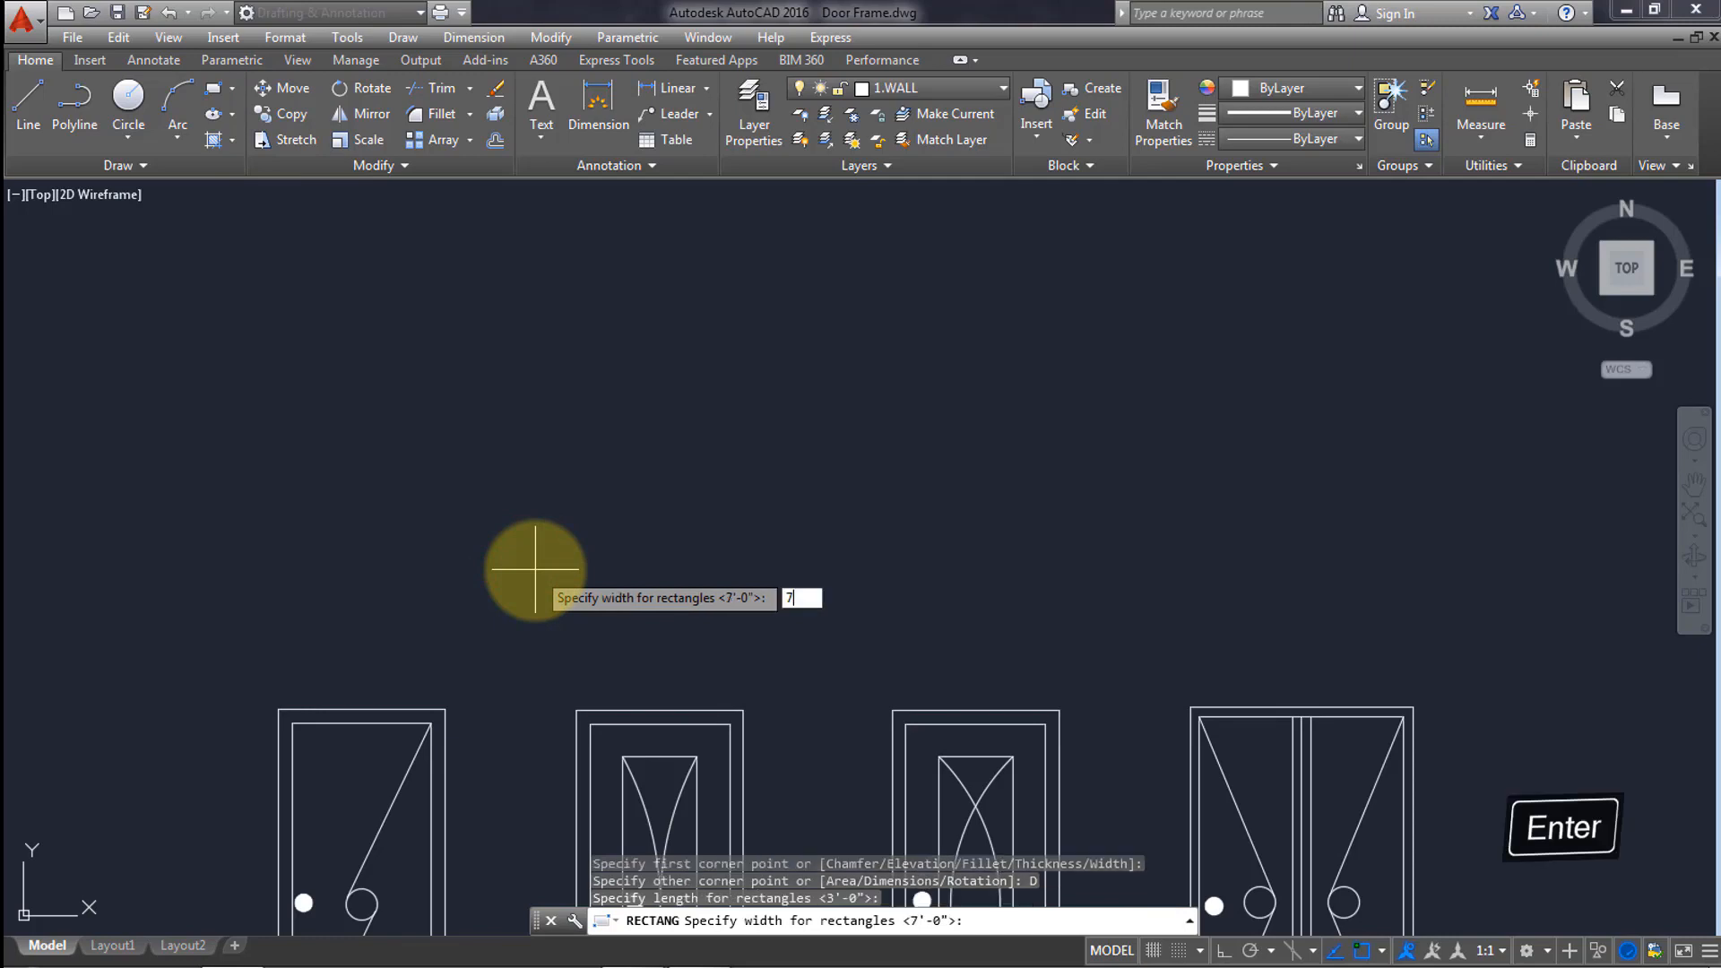
key("Return")
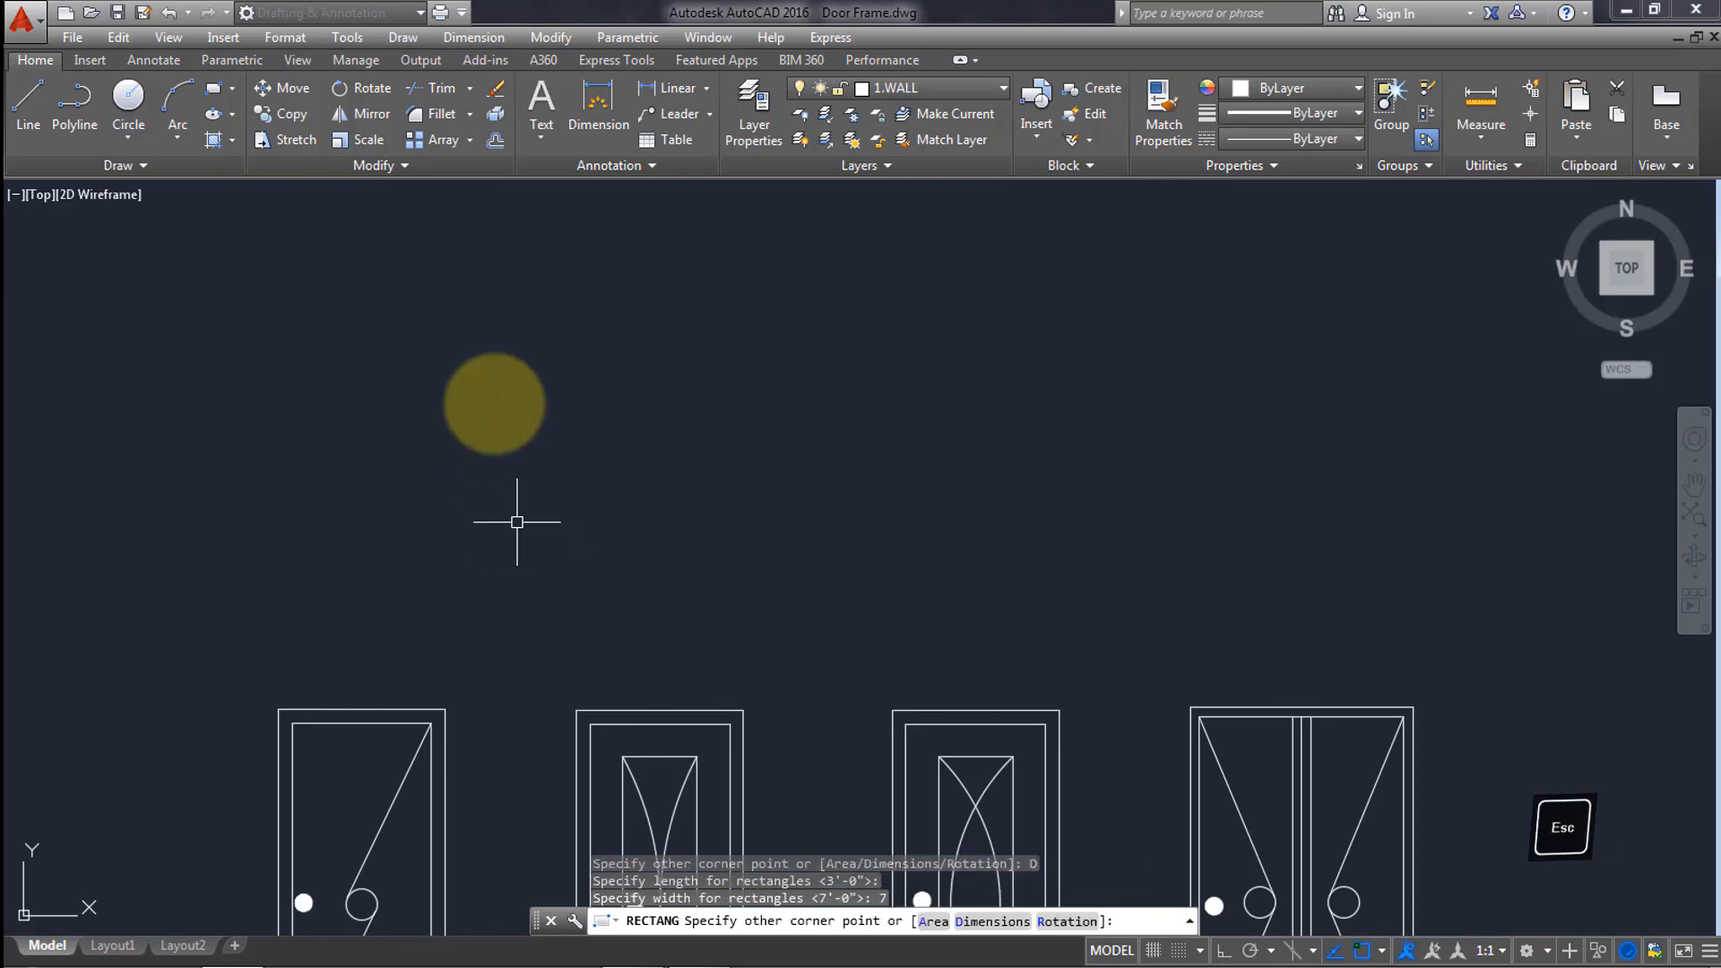
key("Escape")
Draw a rectangle with length 3' and width 7' in the empty area above the existing doors.
left_click(206, 89)
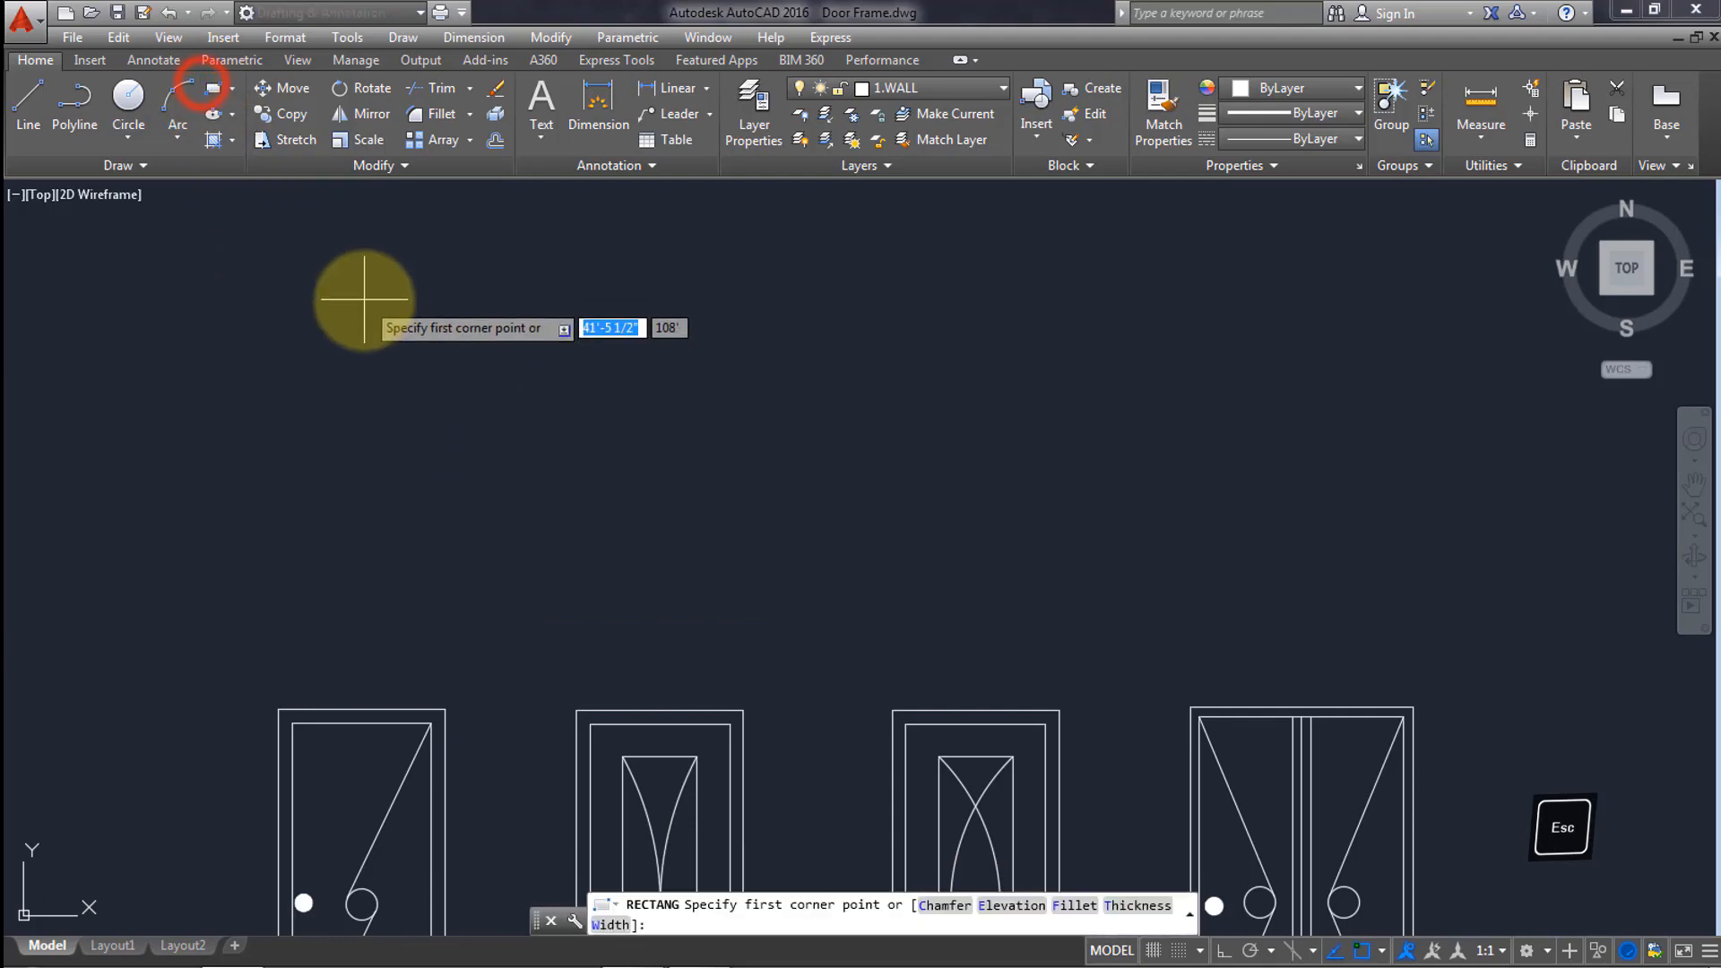
left_click(363, 300)
right_click(443, 407)
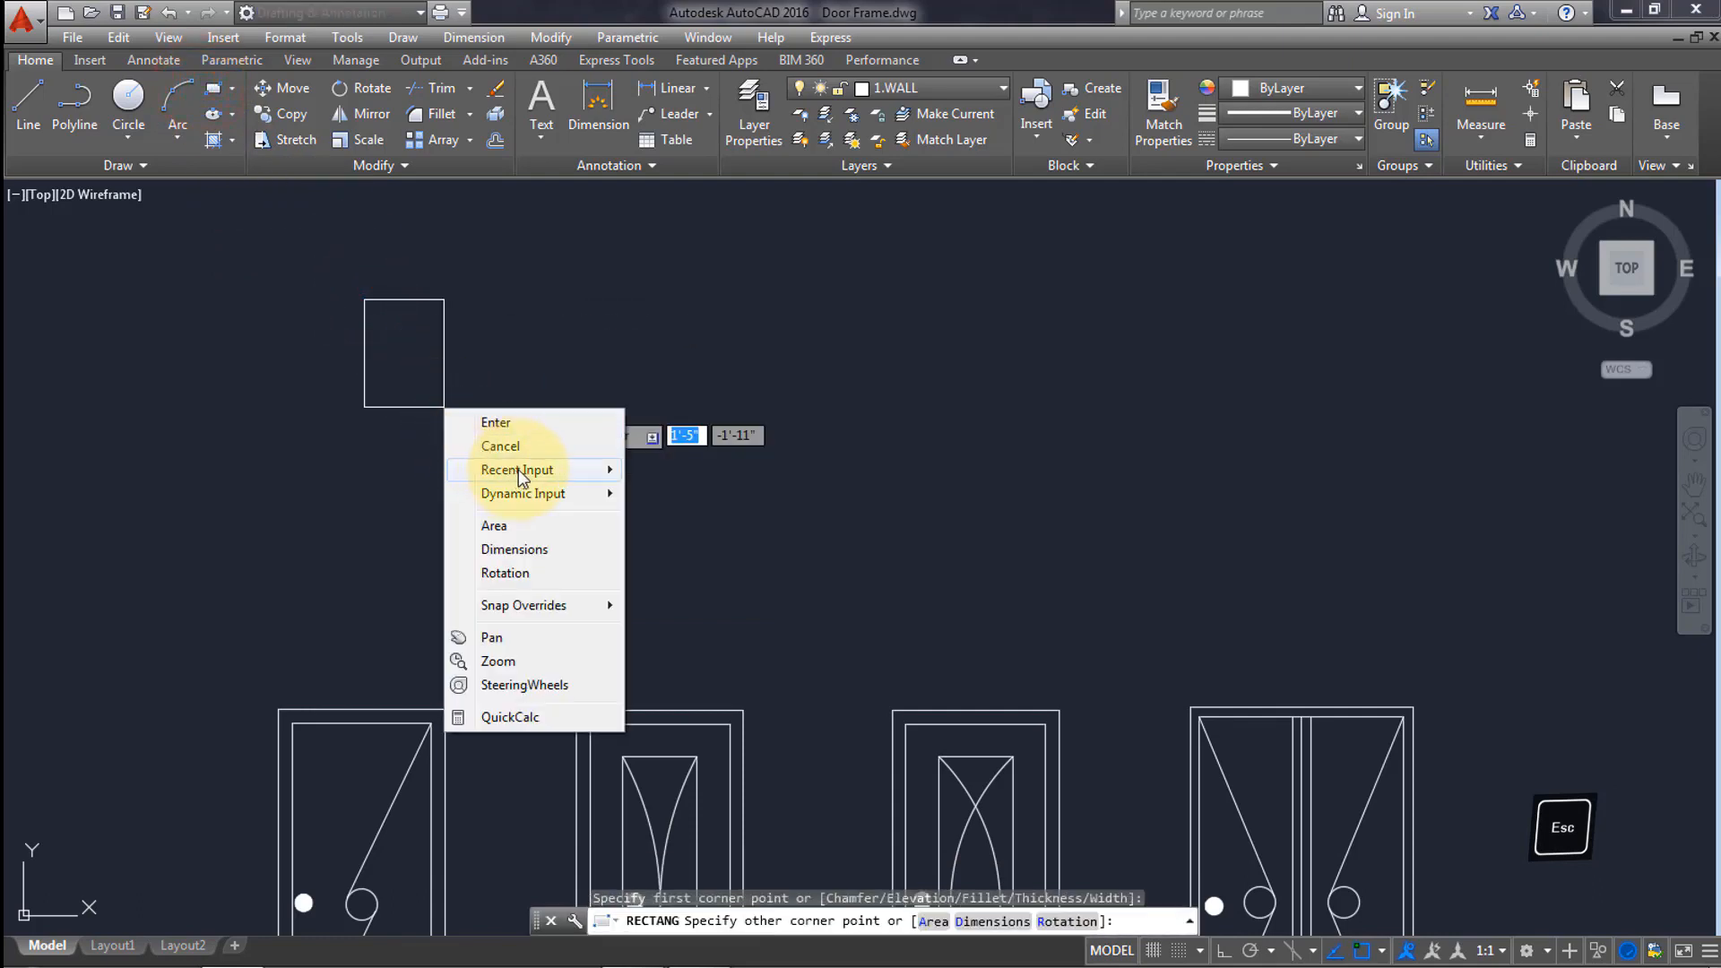
left_click(513, 550)
type("3'")
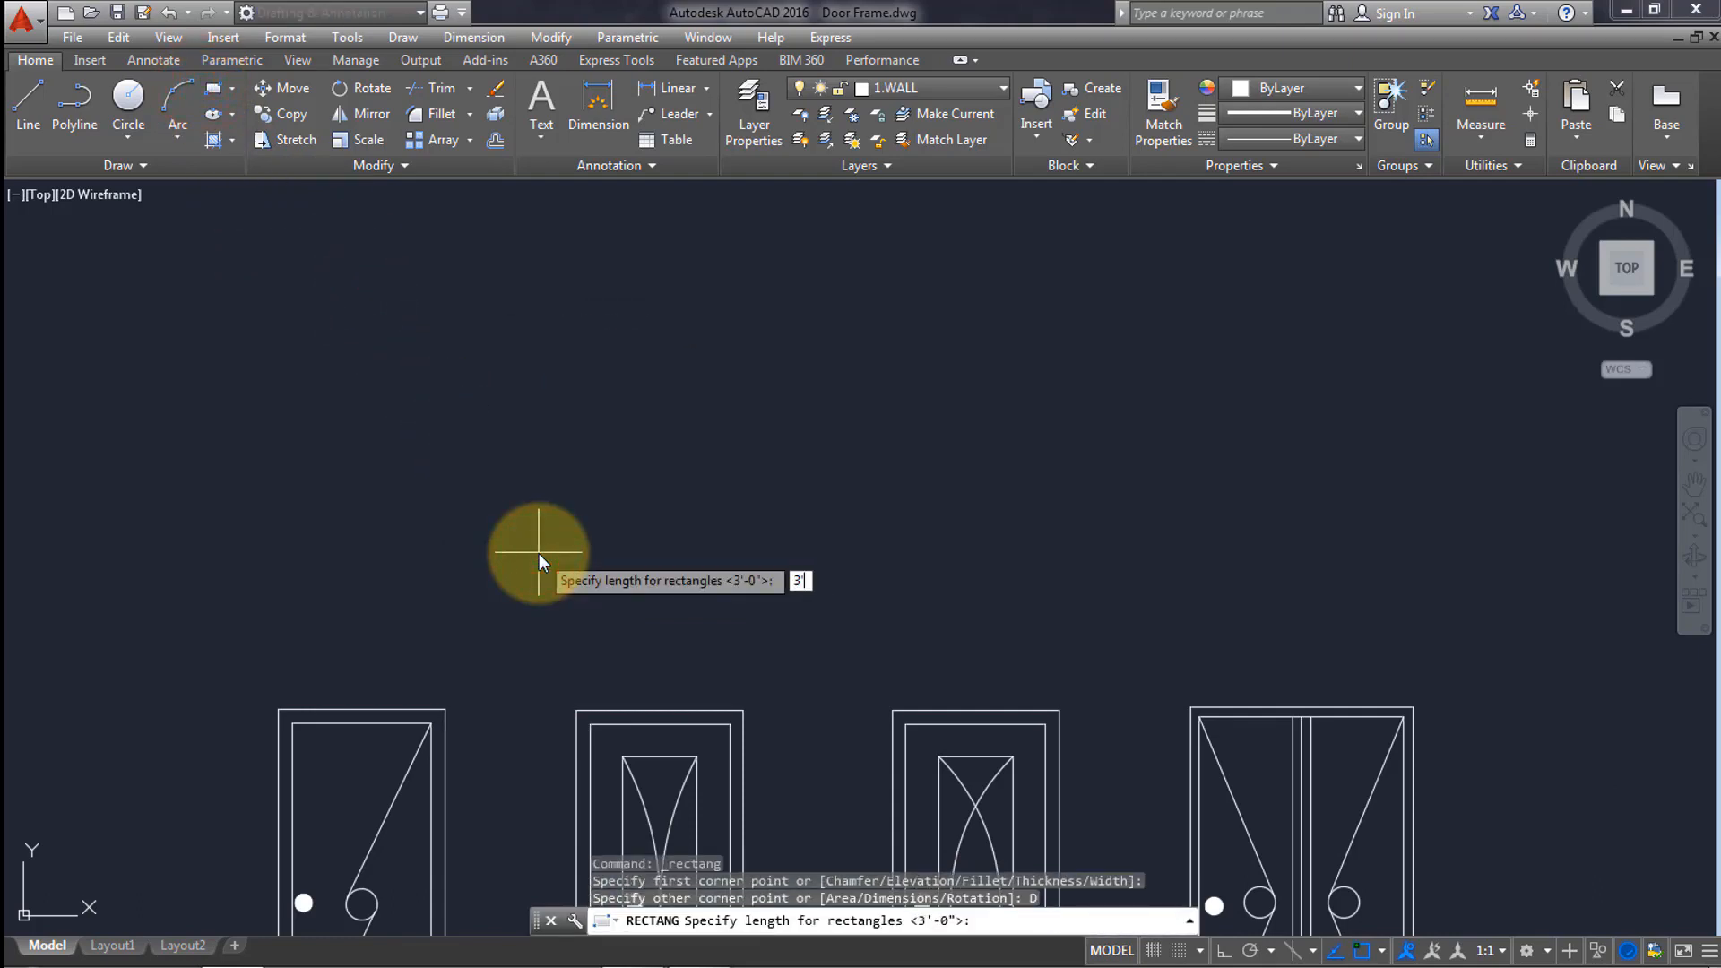
key("Return")
type("7'")
key("Return")
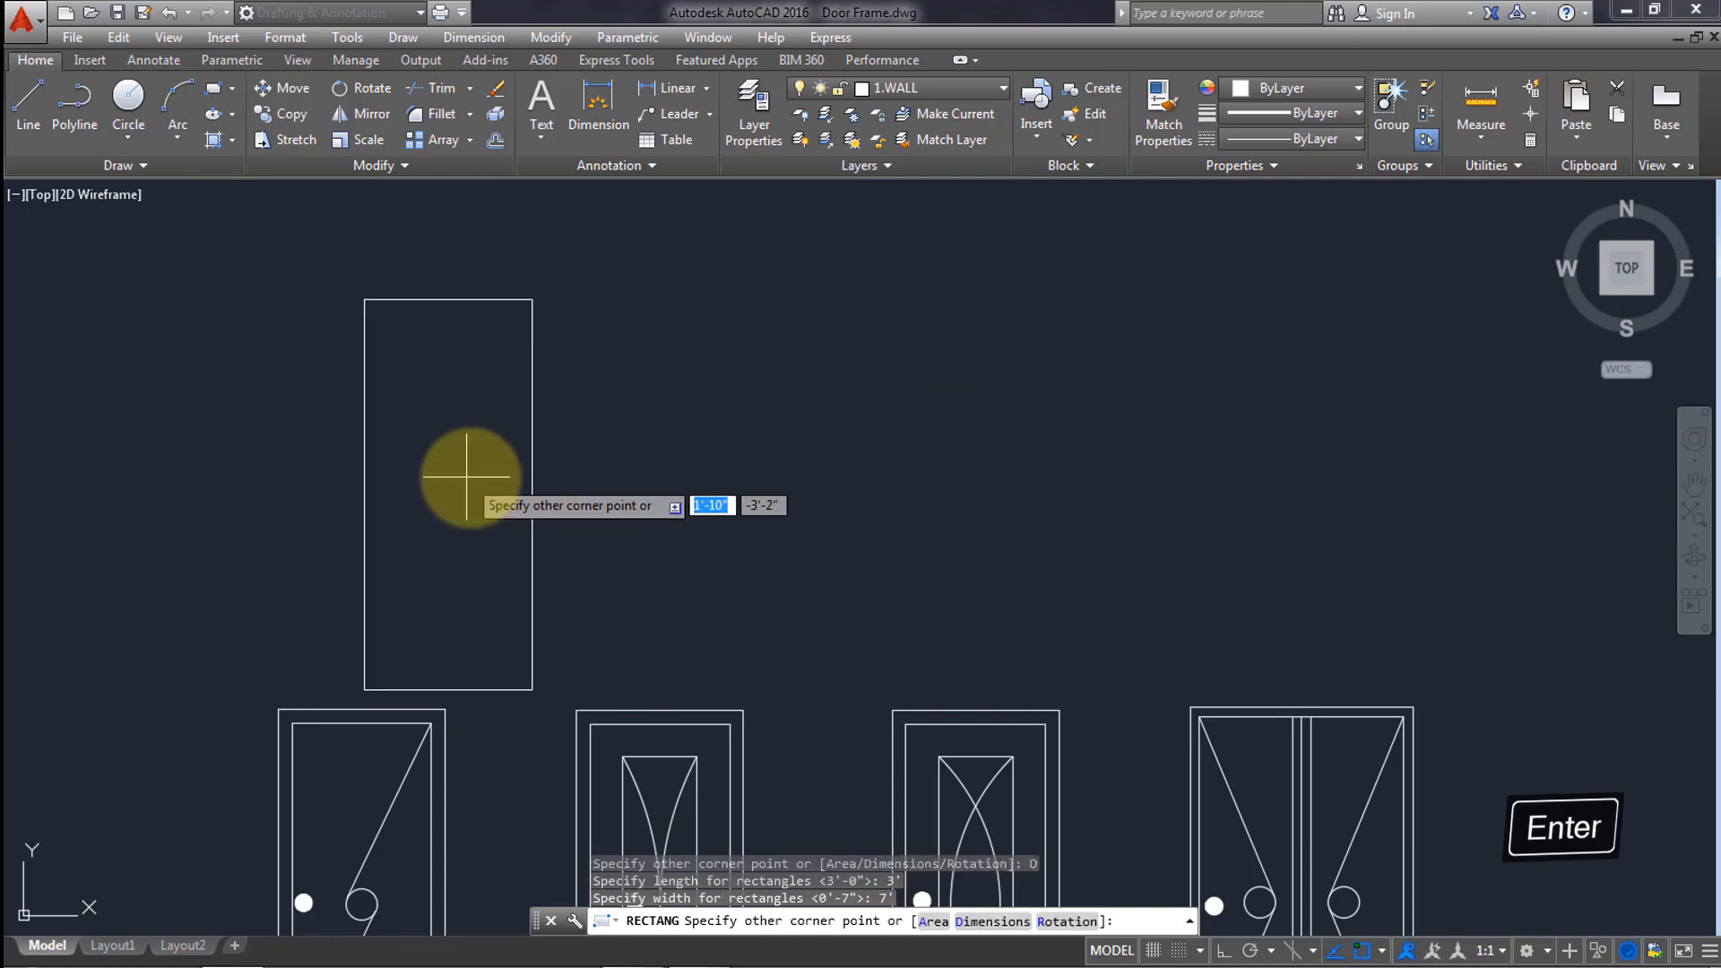
middle_click_drag(471, 477, 487, 588)
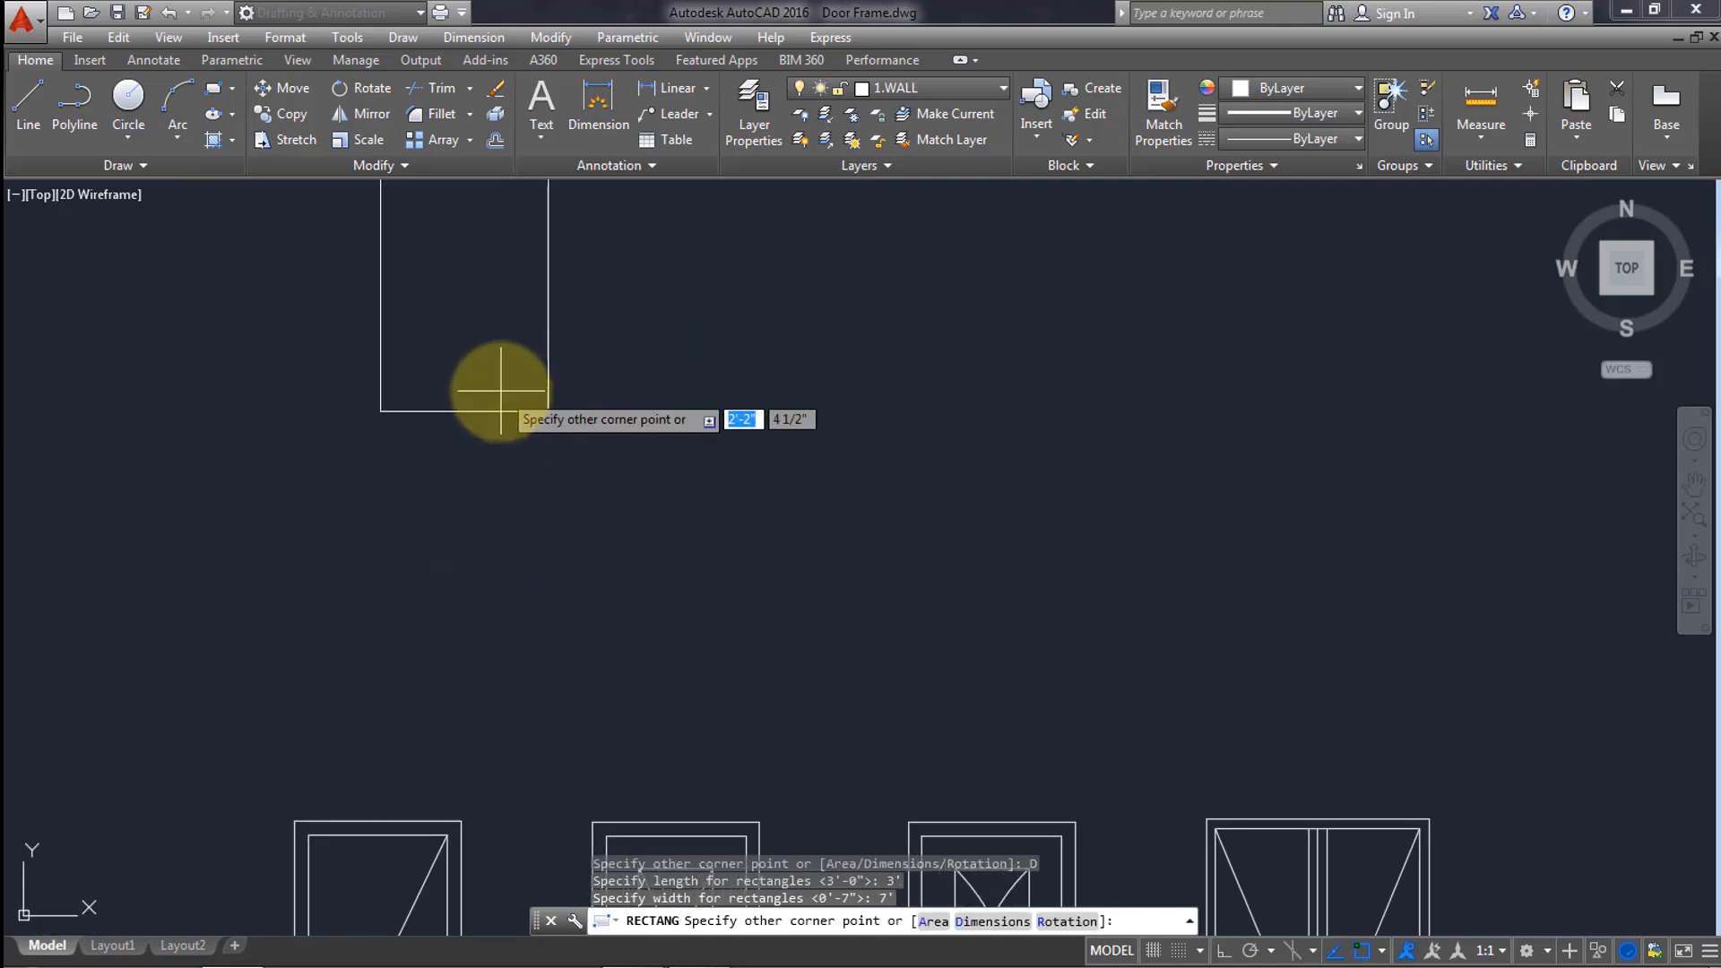
left_click(497, 424)
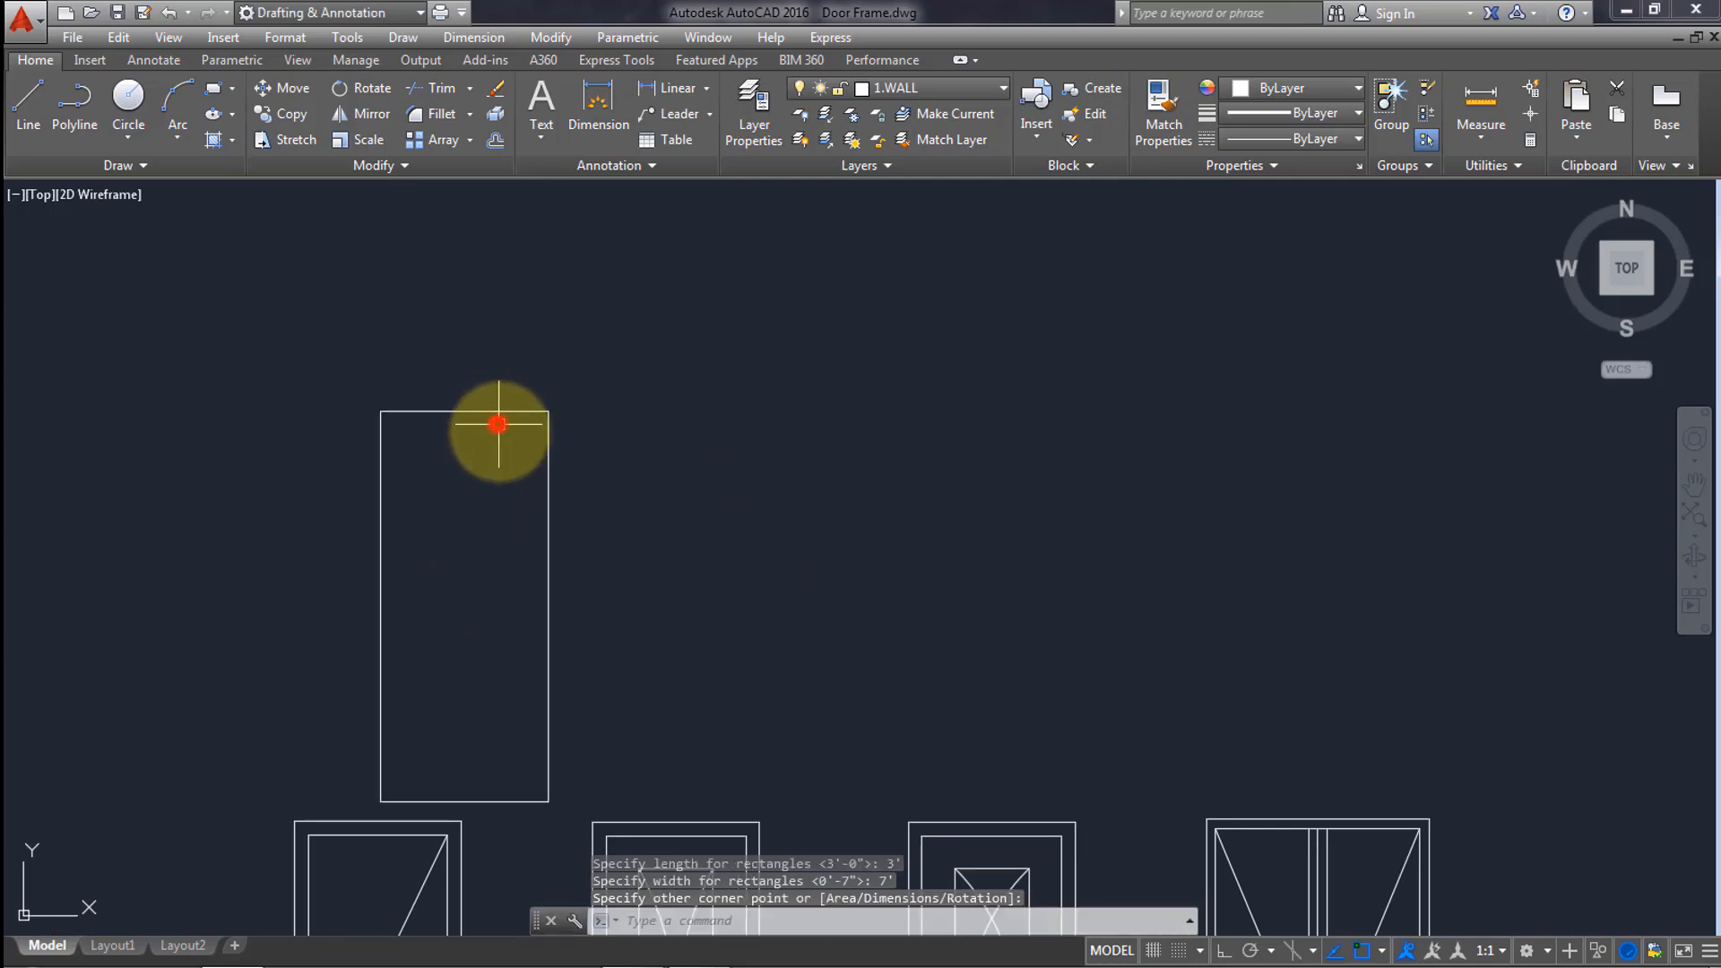
Move the new rectangle straight up by about 1'-9 1/2", away from the row of existing doors.
middle_click_drag(639, 562, 665, 530)
left_click(642, 579)
left_click(464, 459)
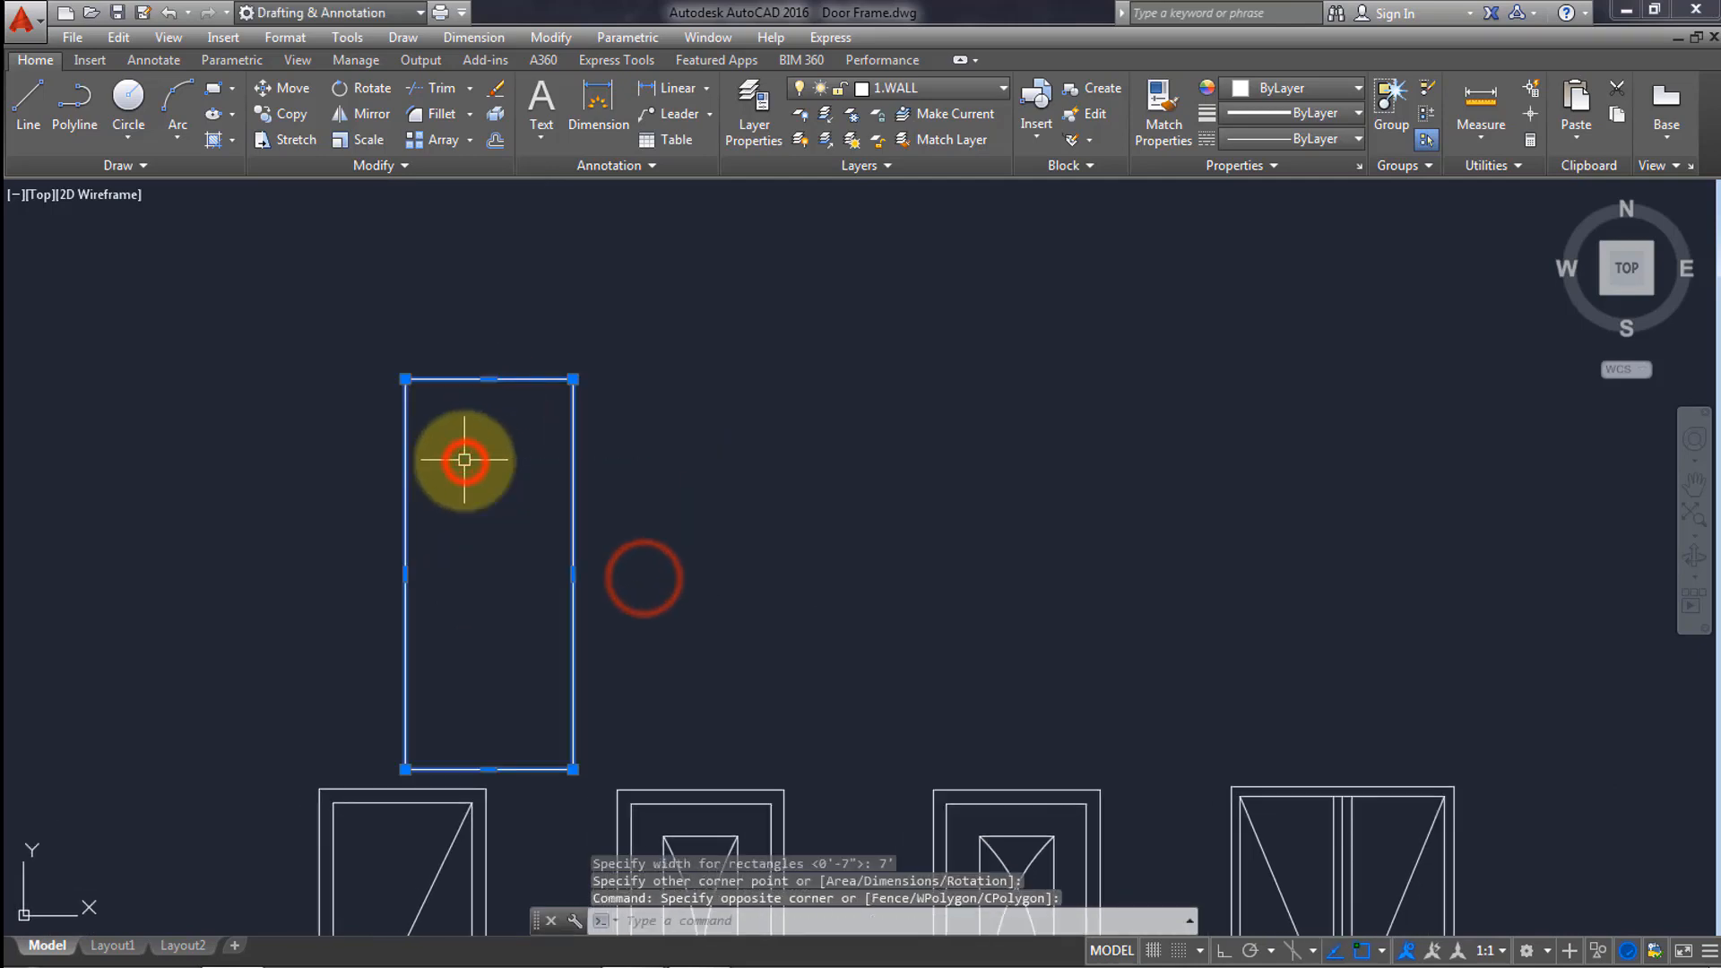
key("Return")
left_click(476, 477)
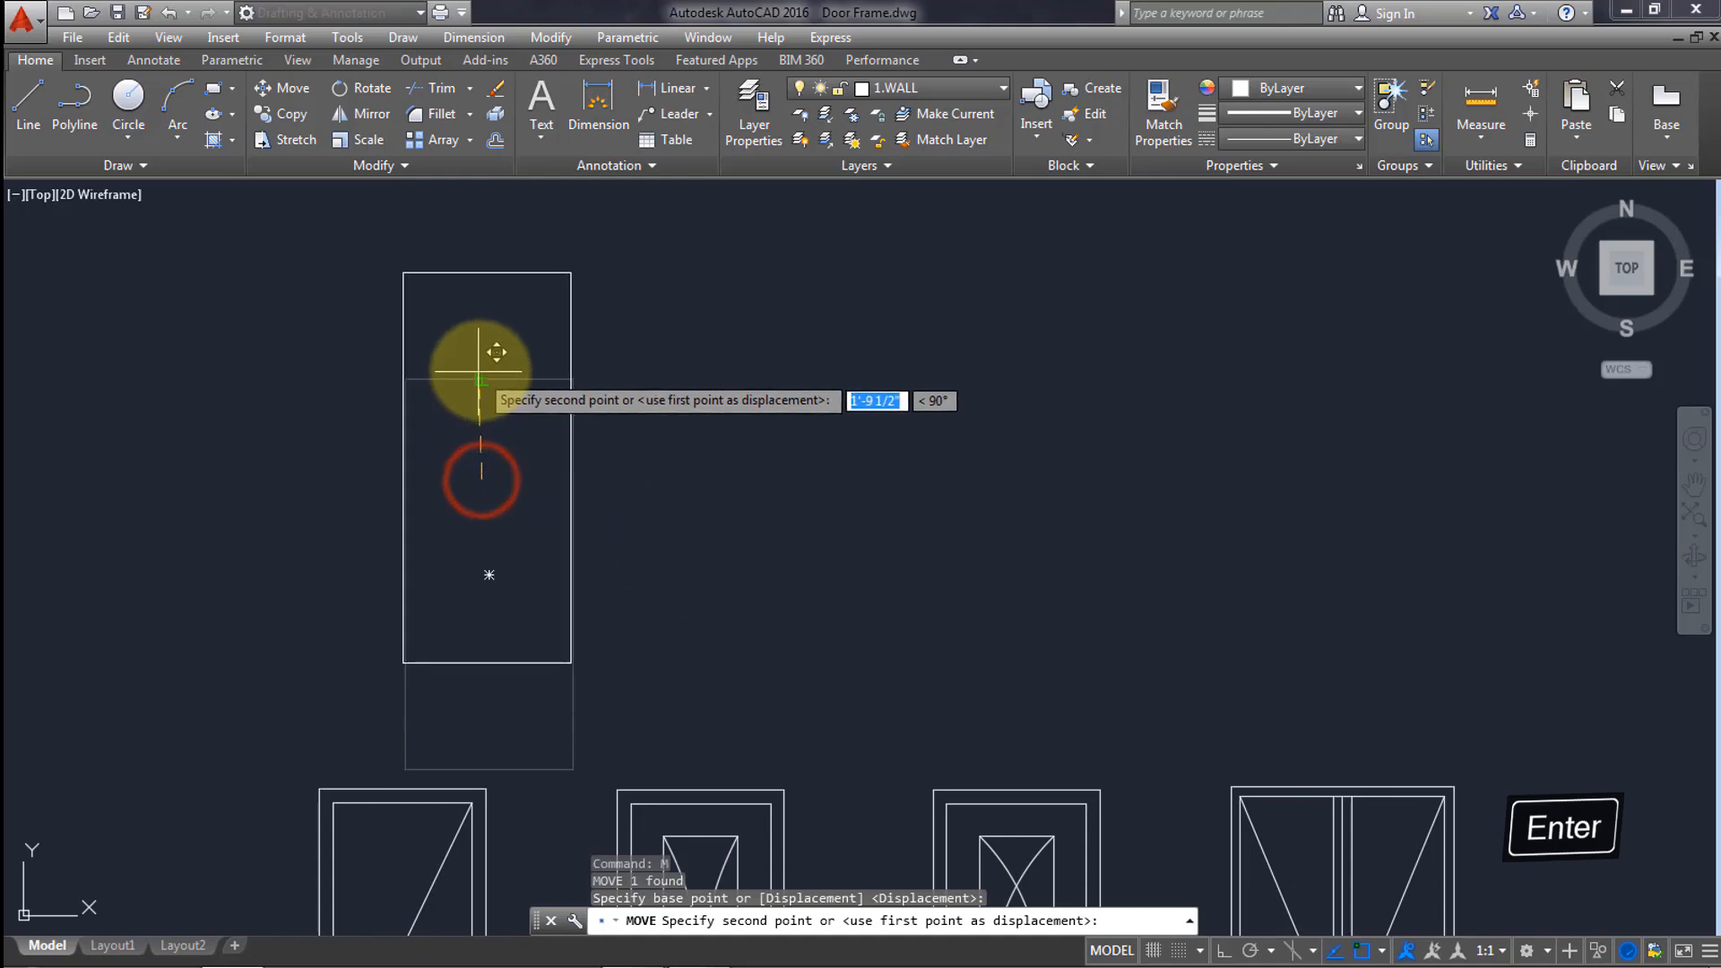
left_click(480, 368)
Offset the rectangle inward by 2" to form the door frame.
middle_click_drag(657, 492, 680, 465)
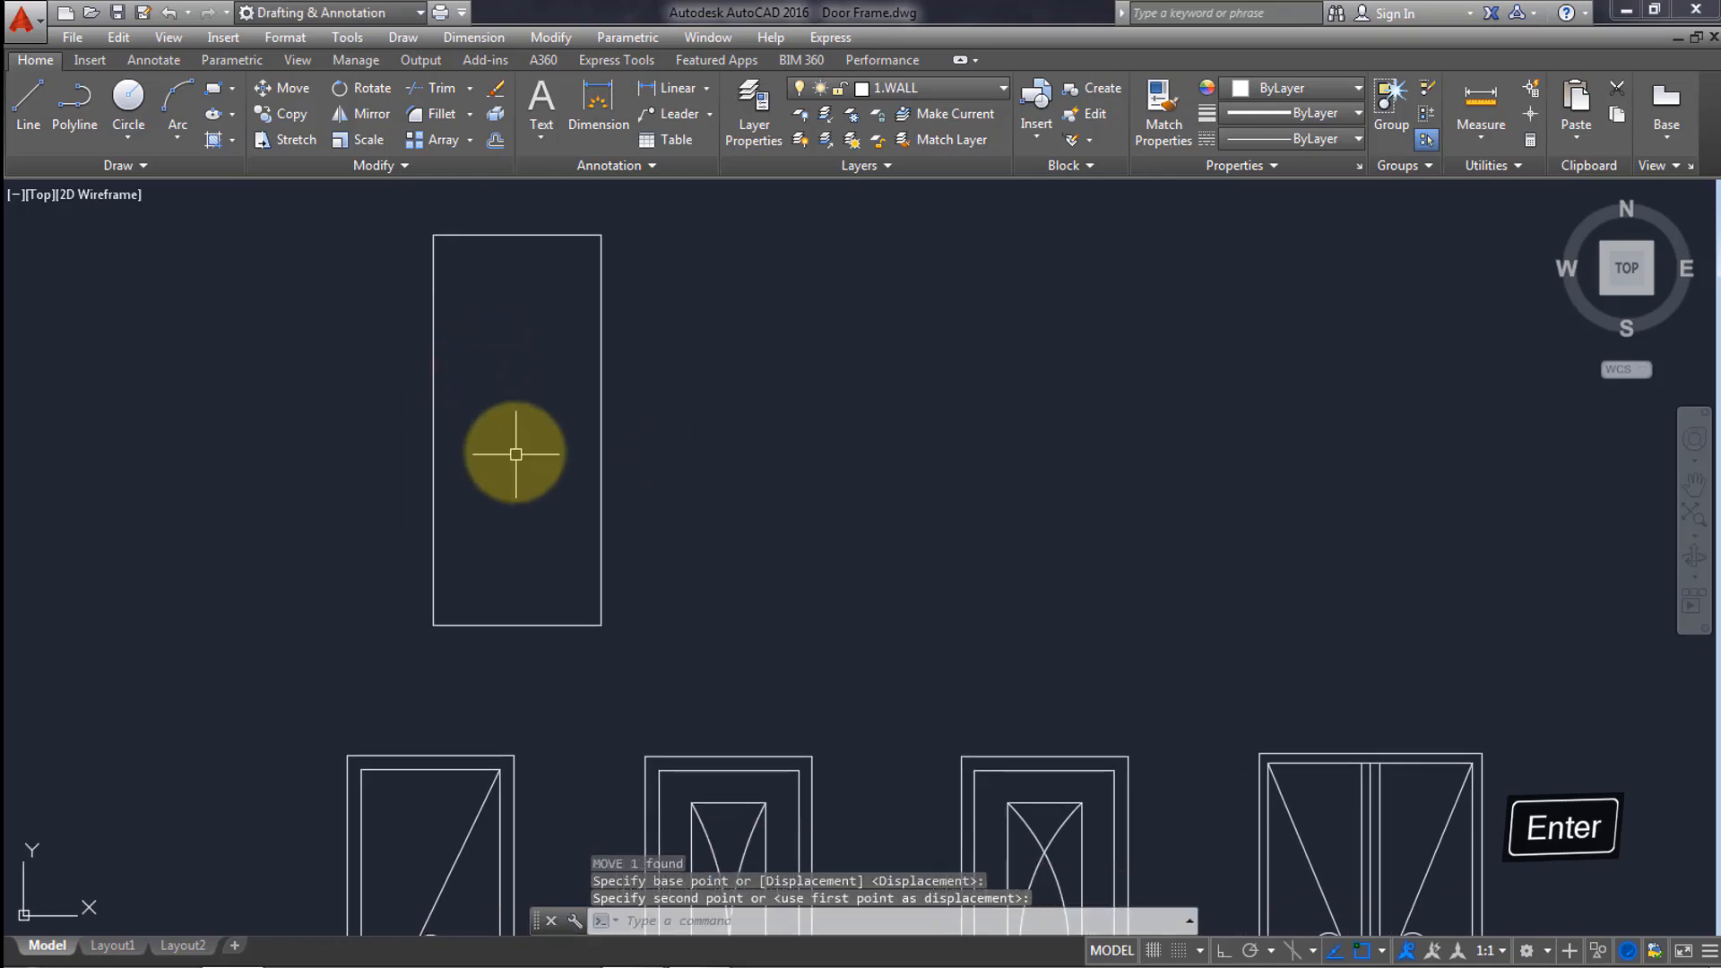
key("Return")
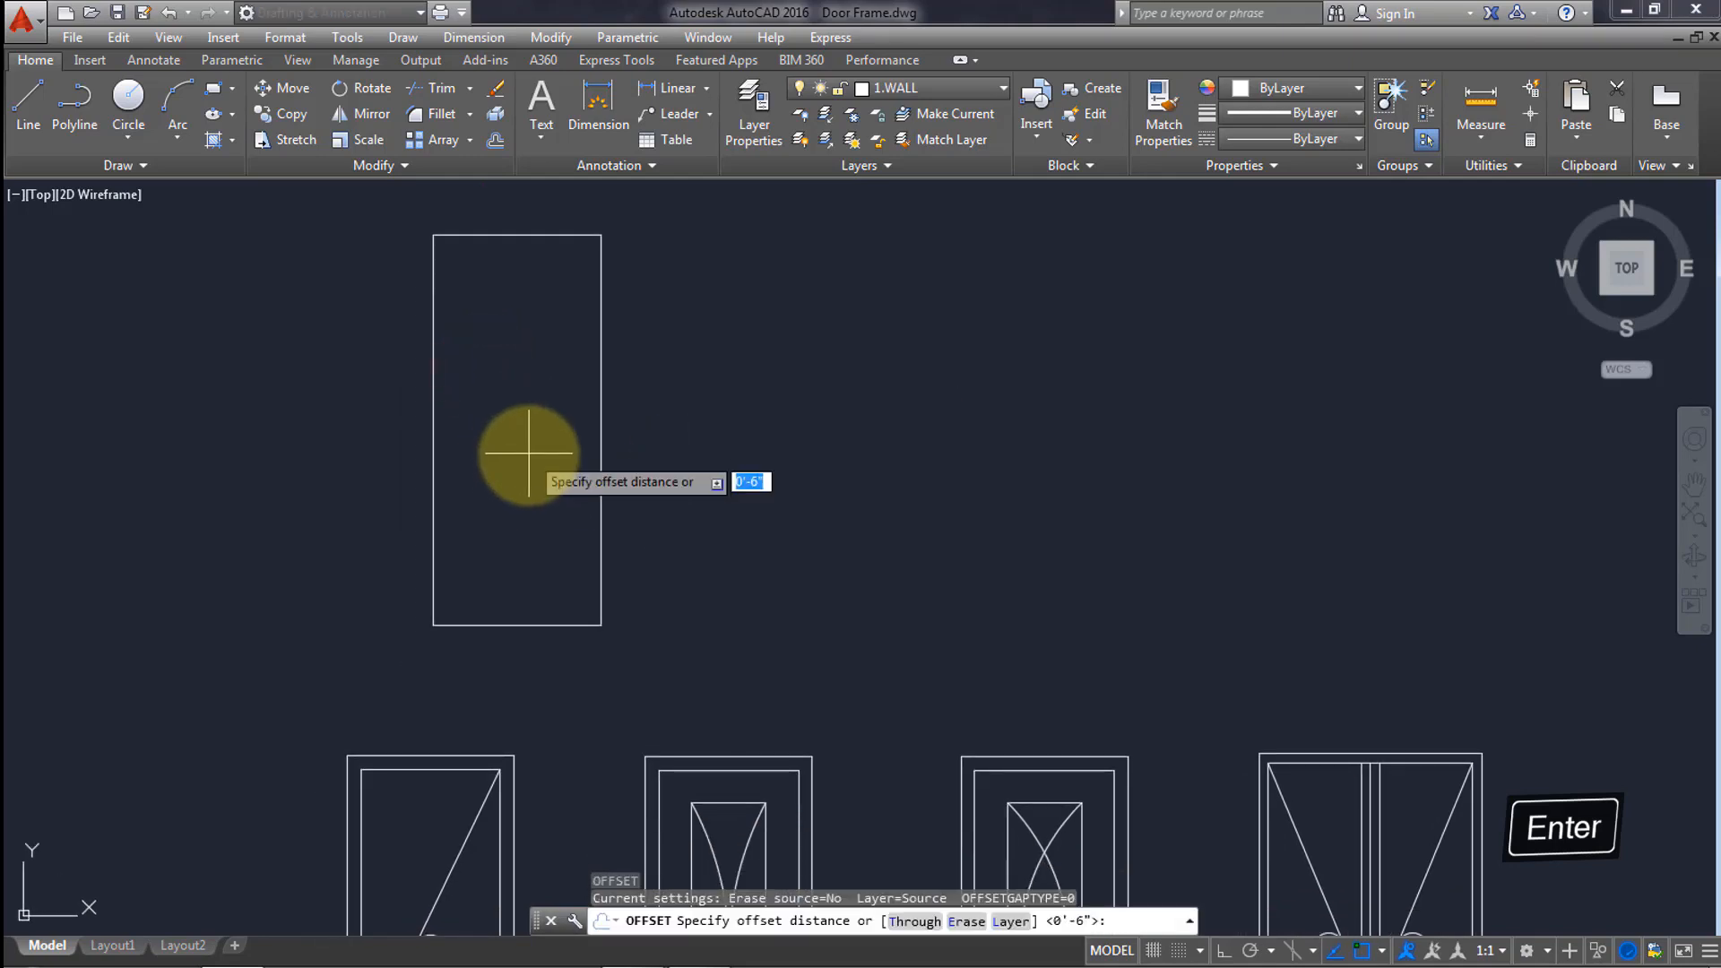
type("2")
key("Return")
left_click(596, 415)
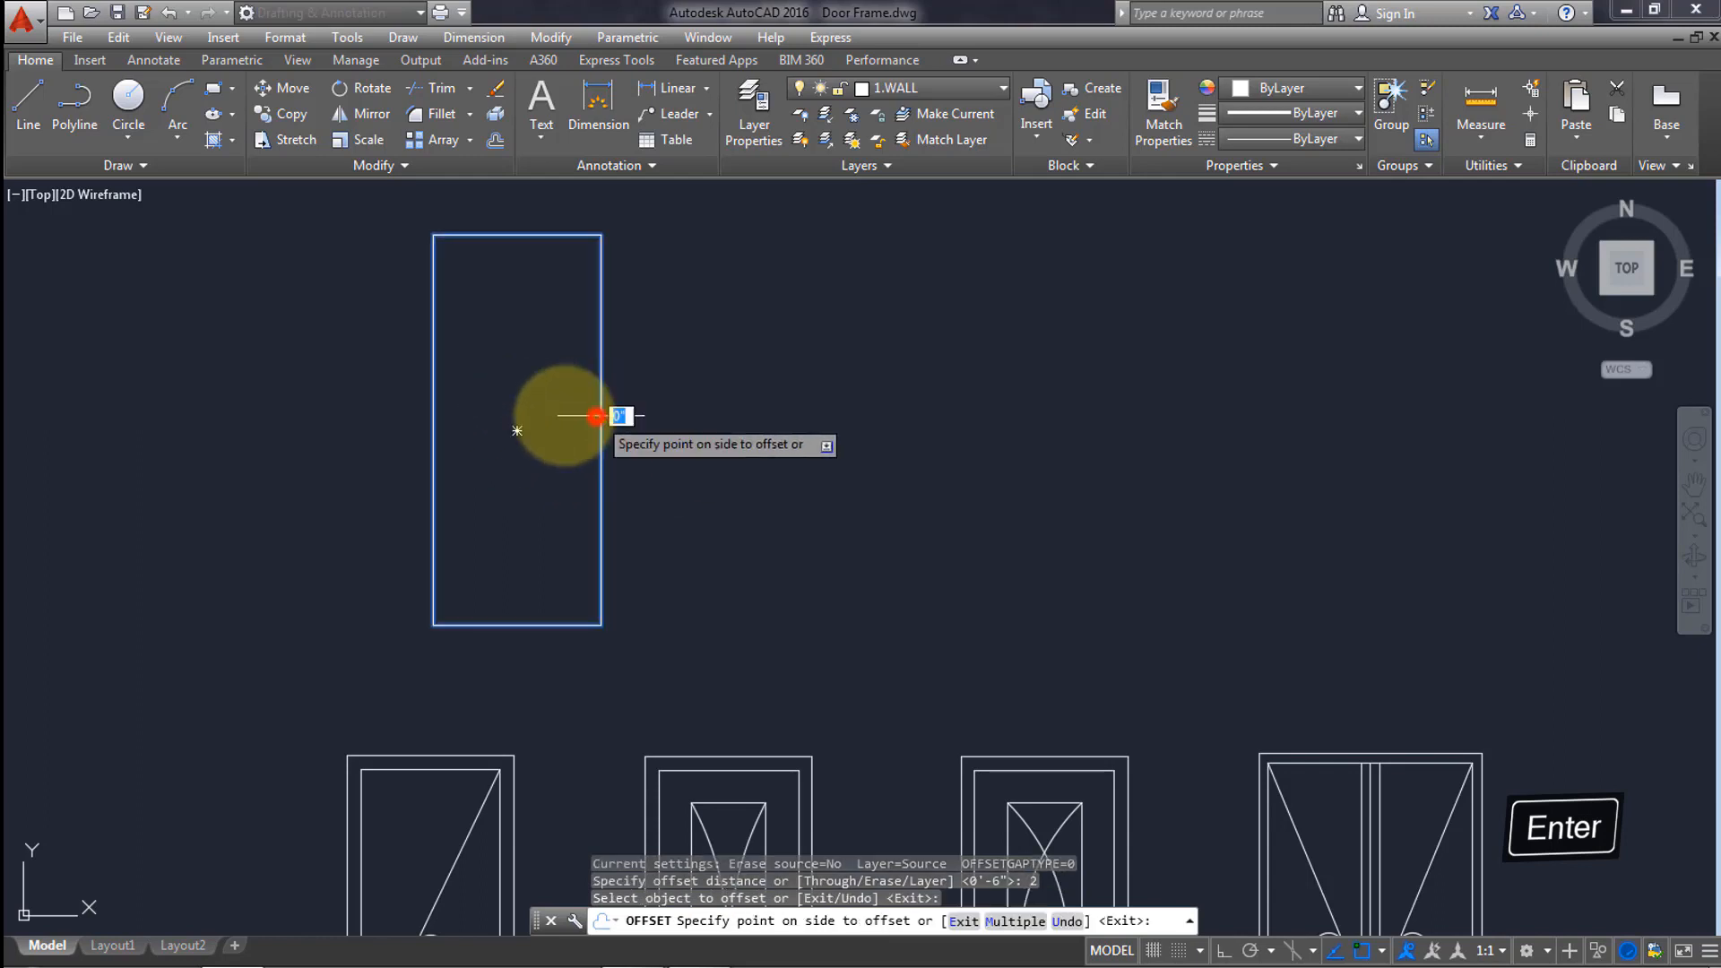
left_click(529, 411)
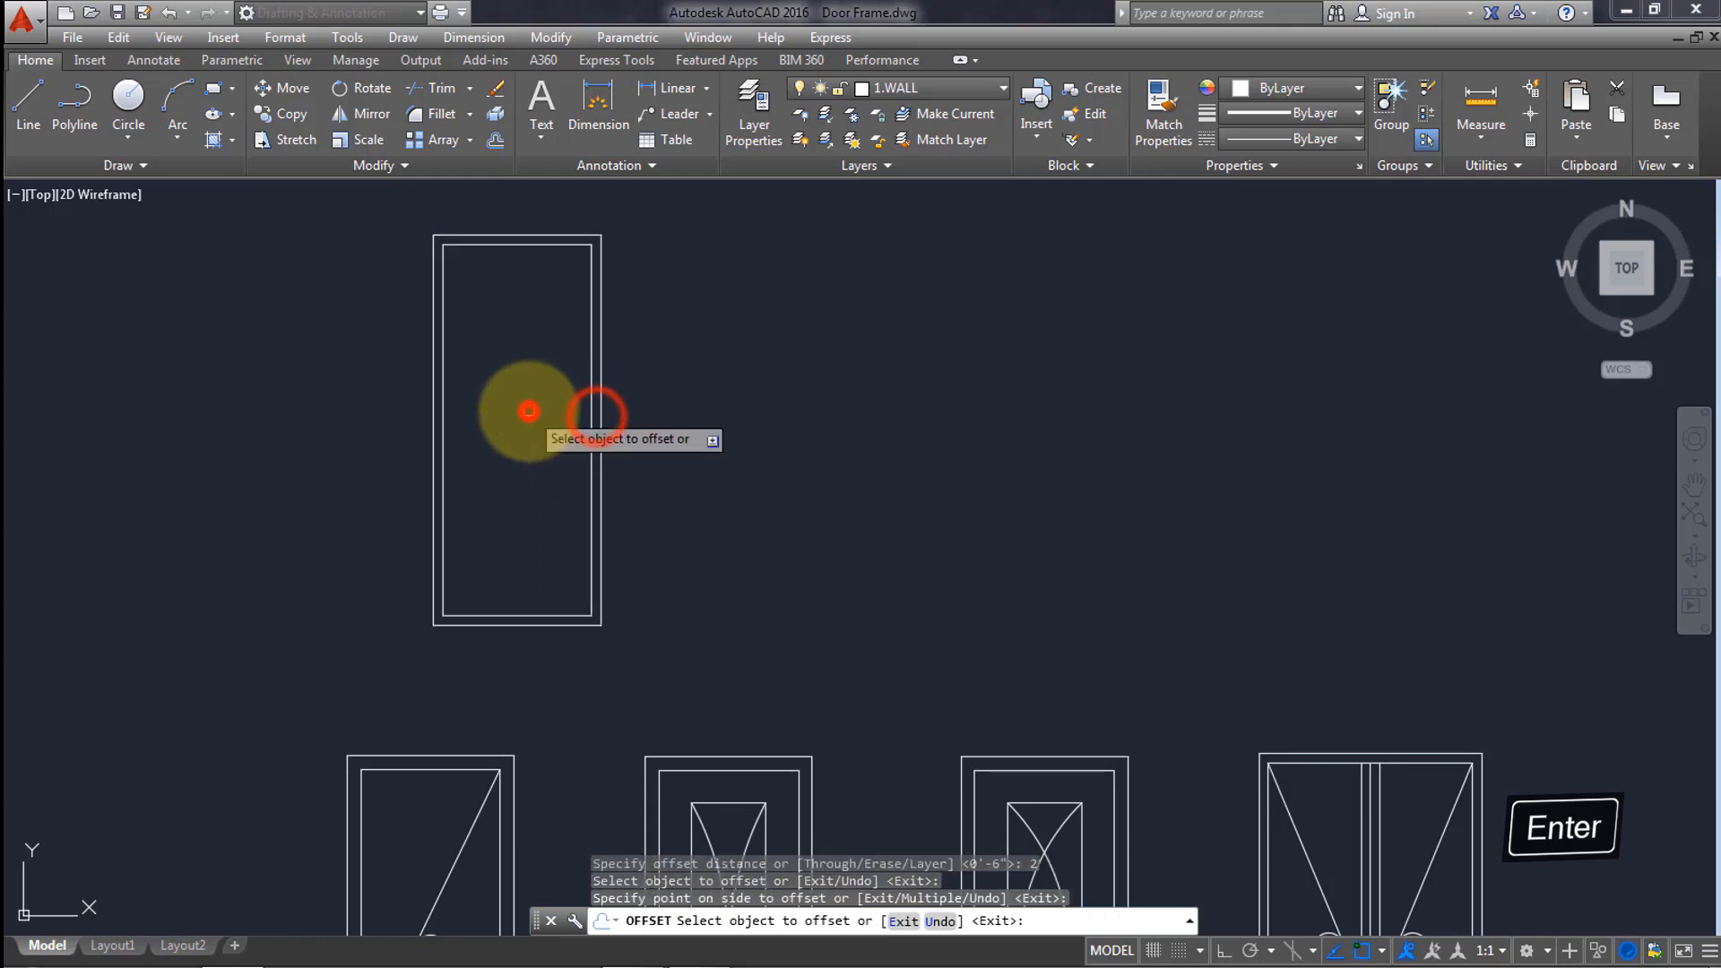
Draw a small circle centred inside the door frame.
left_click(129, 95)
left_click(517, 429)
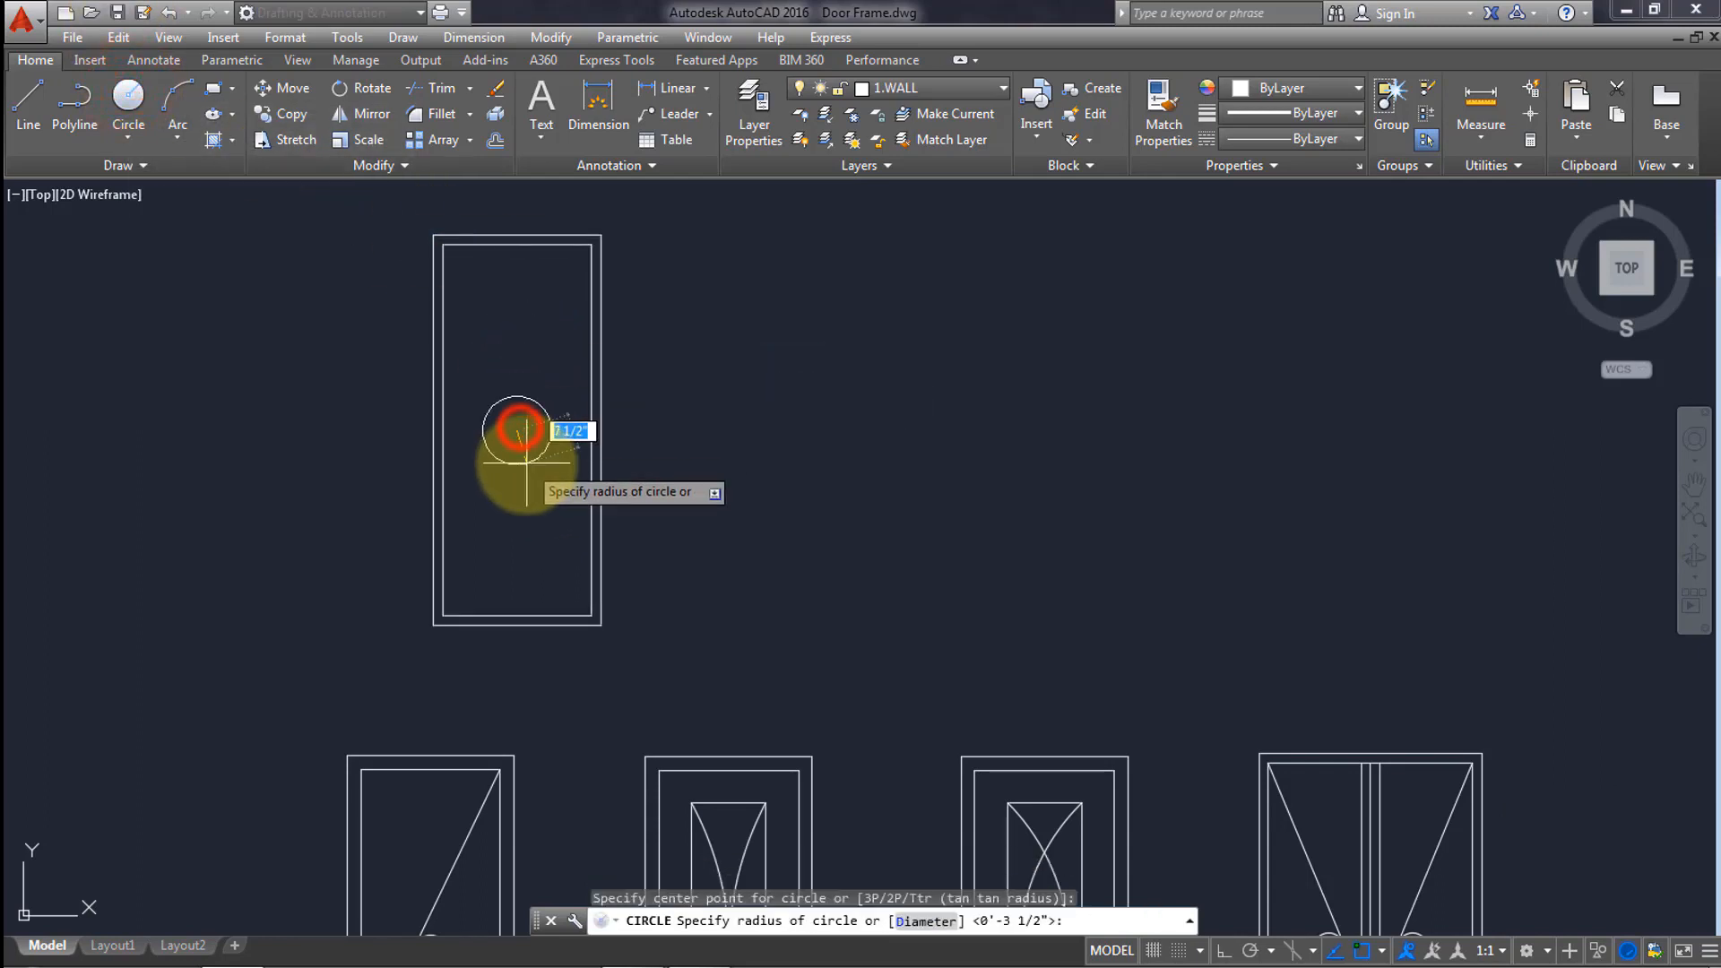
left_click(523, 445)
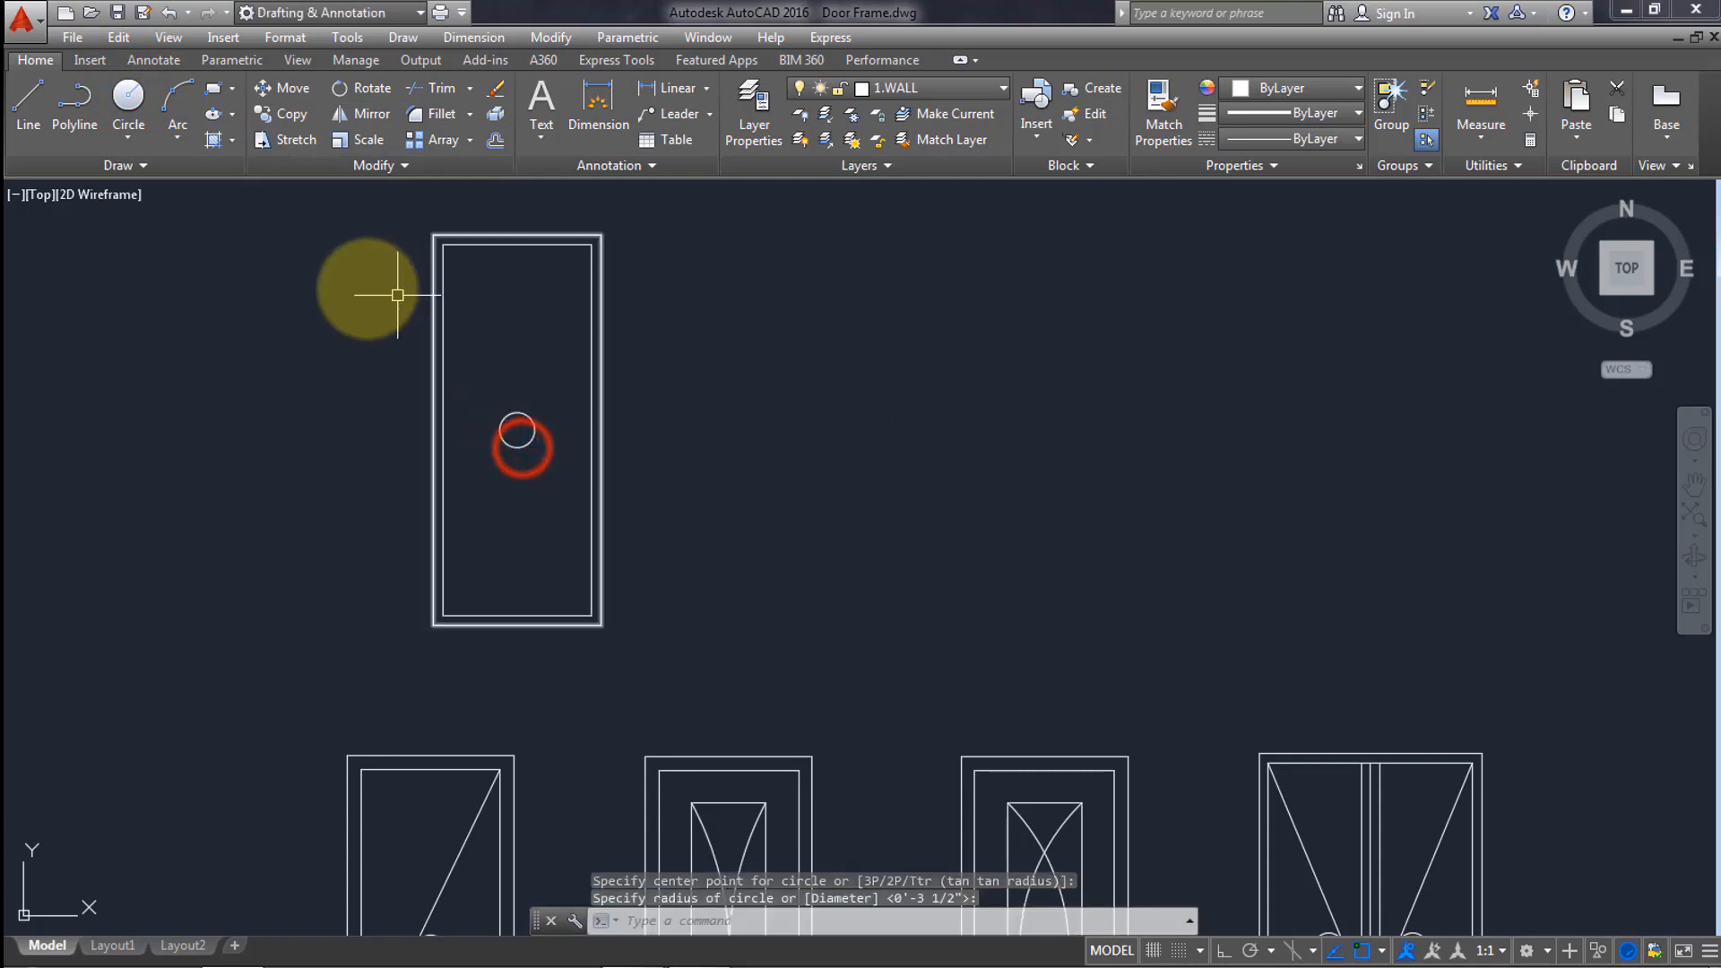
Draw a line from the inner frame's upper-right corner to the upper-left side of the circle.
left_click(25, 106)
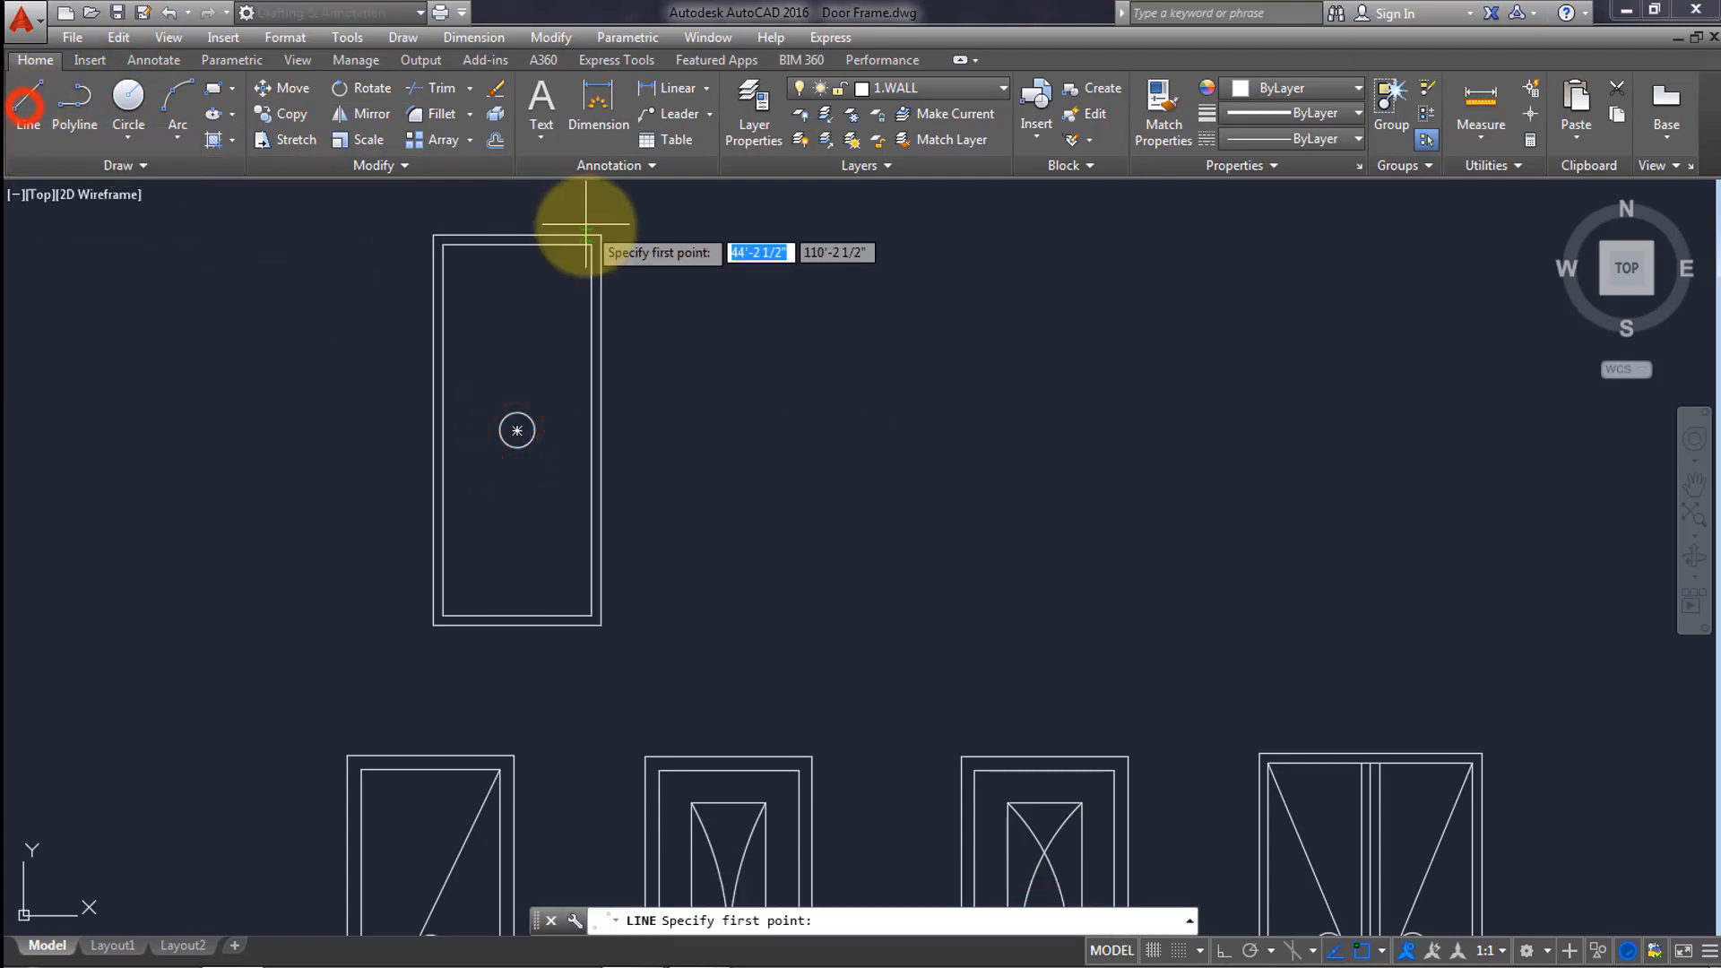
left_click(591, 244)
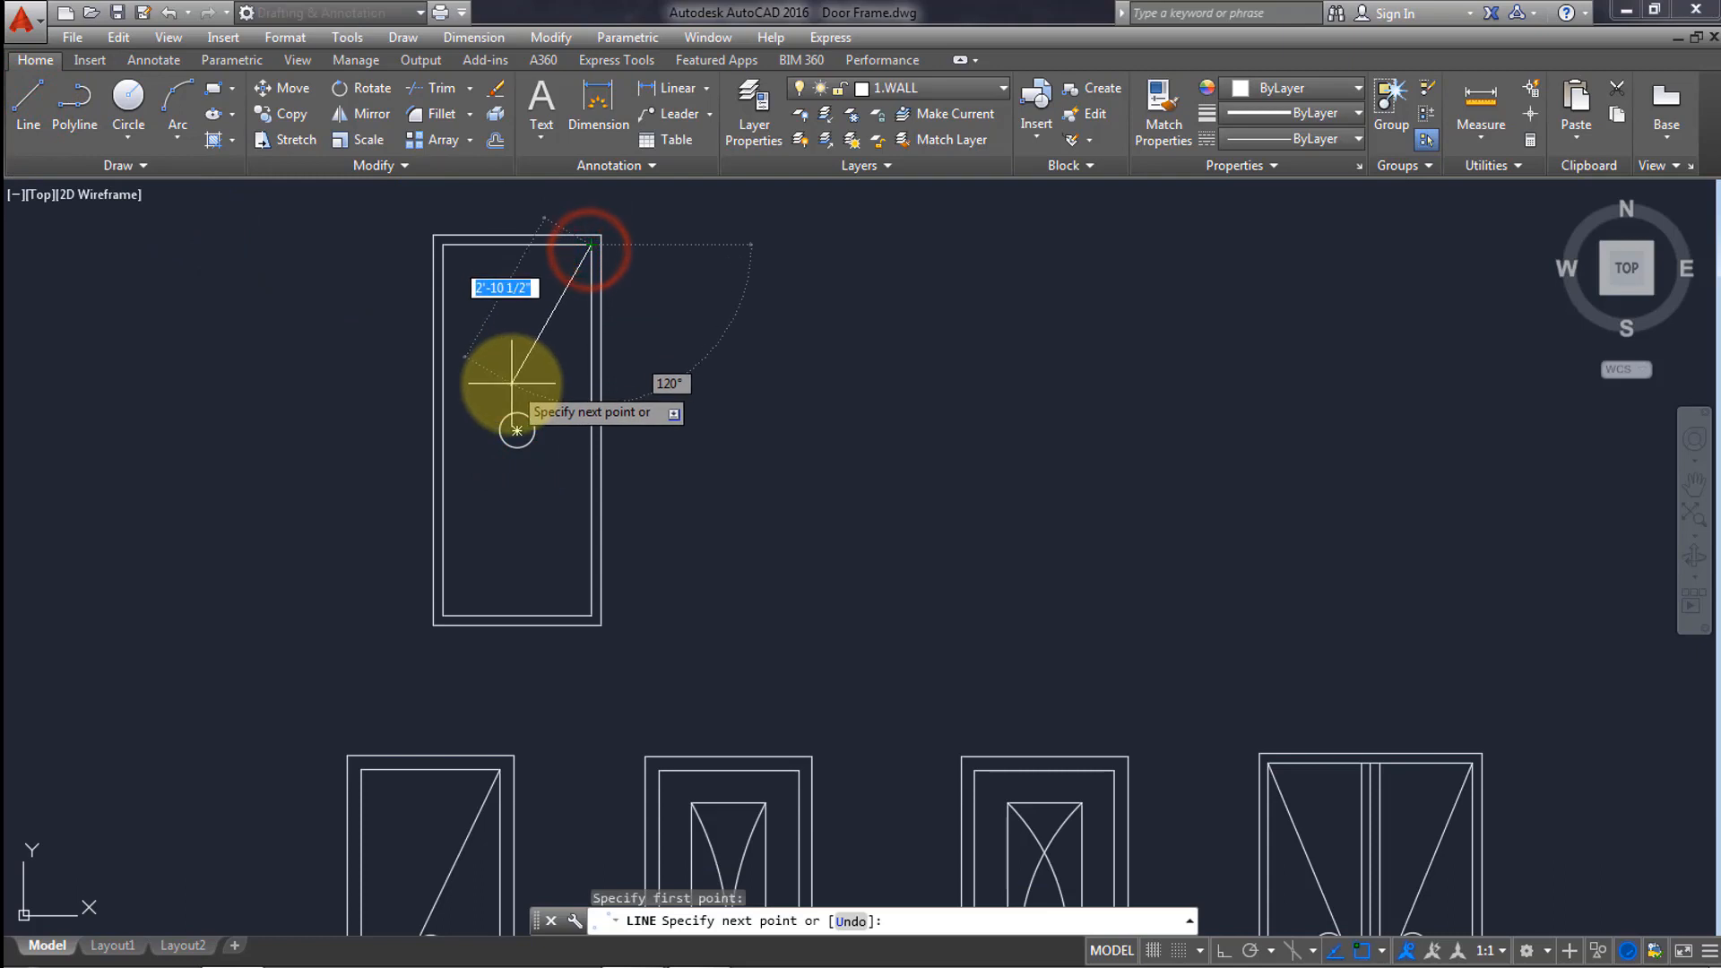
left_click(502, 423)
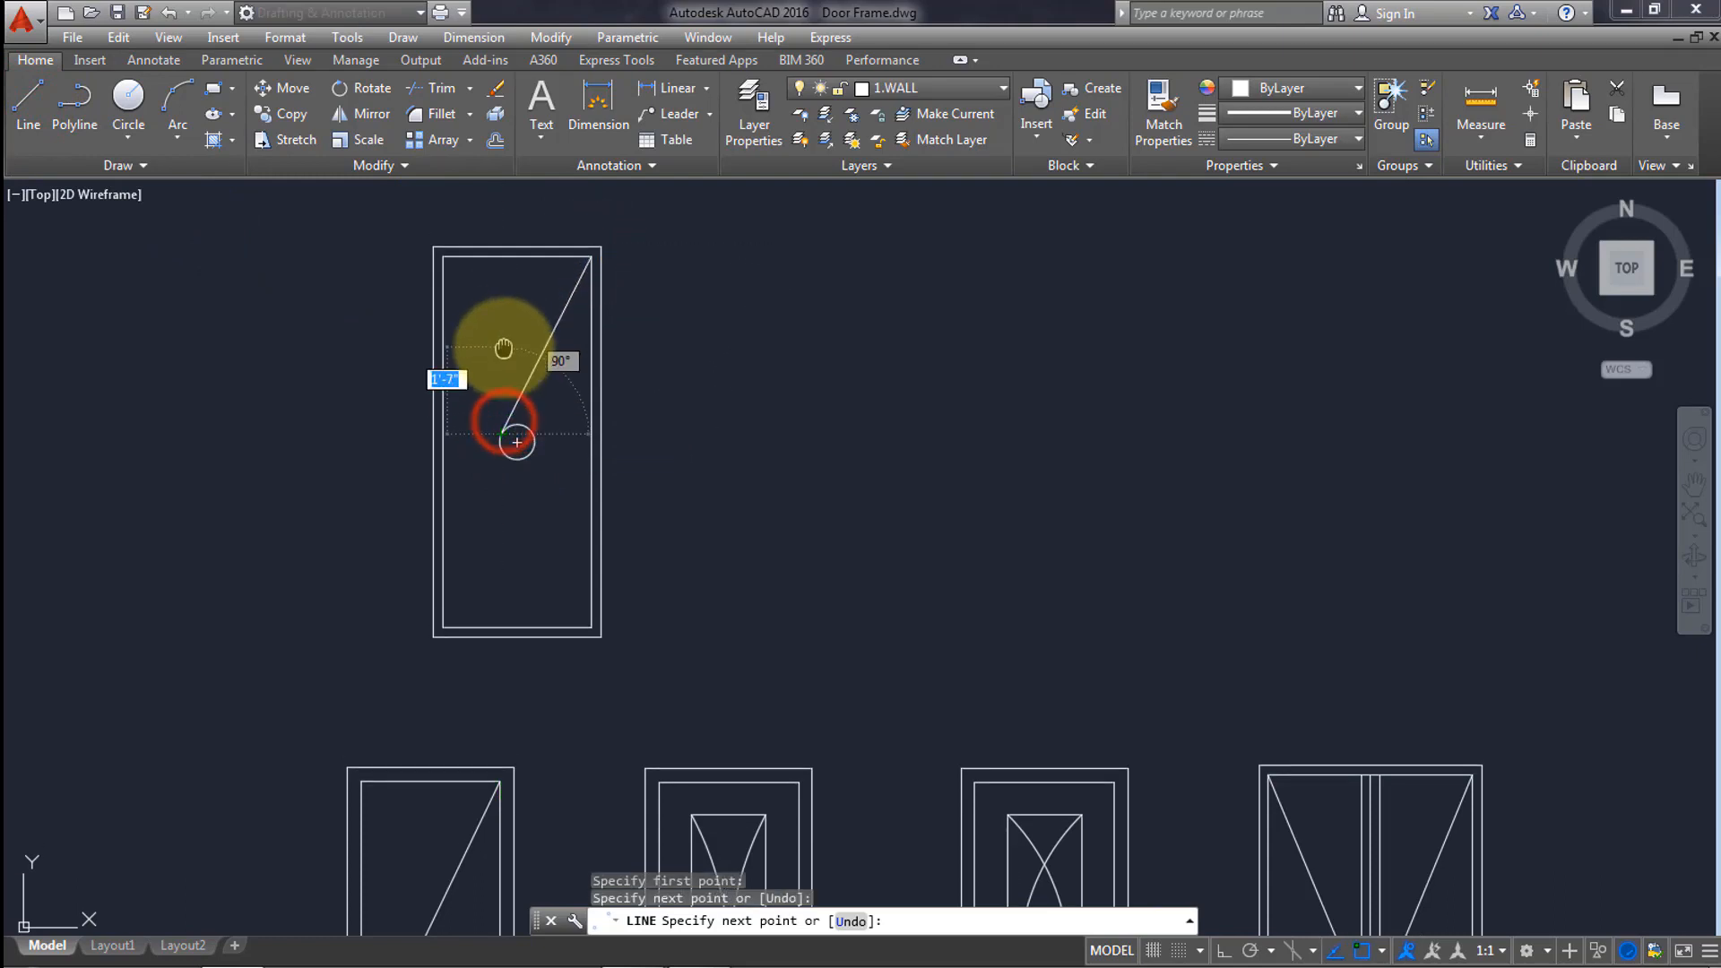
scroll(502, 345, "up", 2)
middle_click_drag(499, 338, 544, 406)
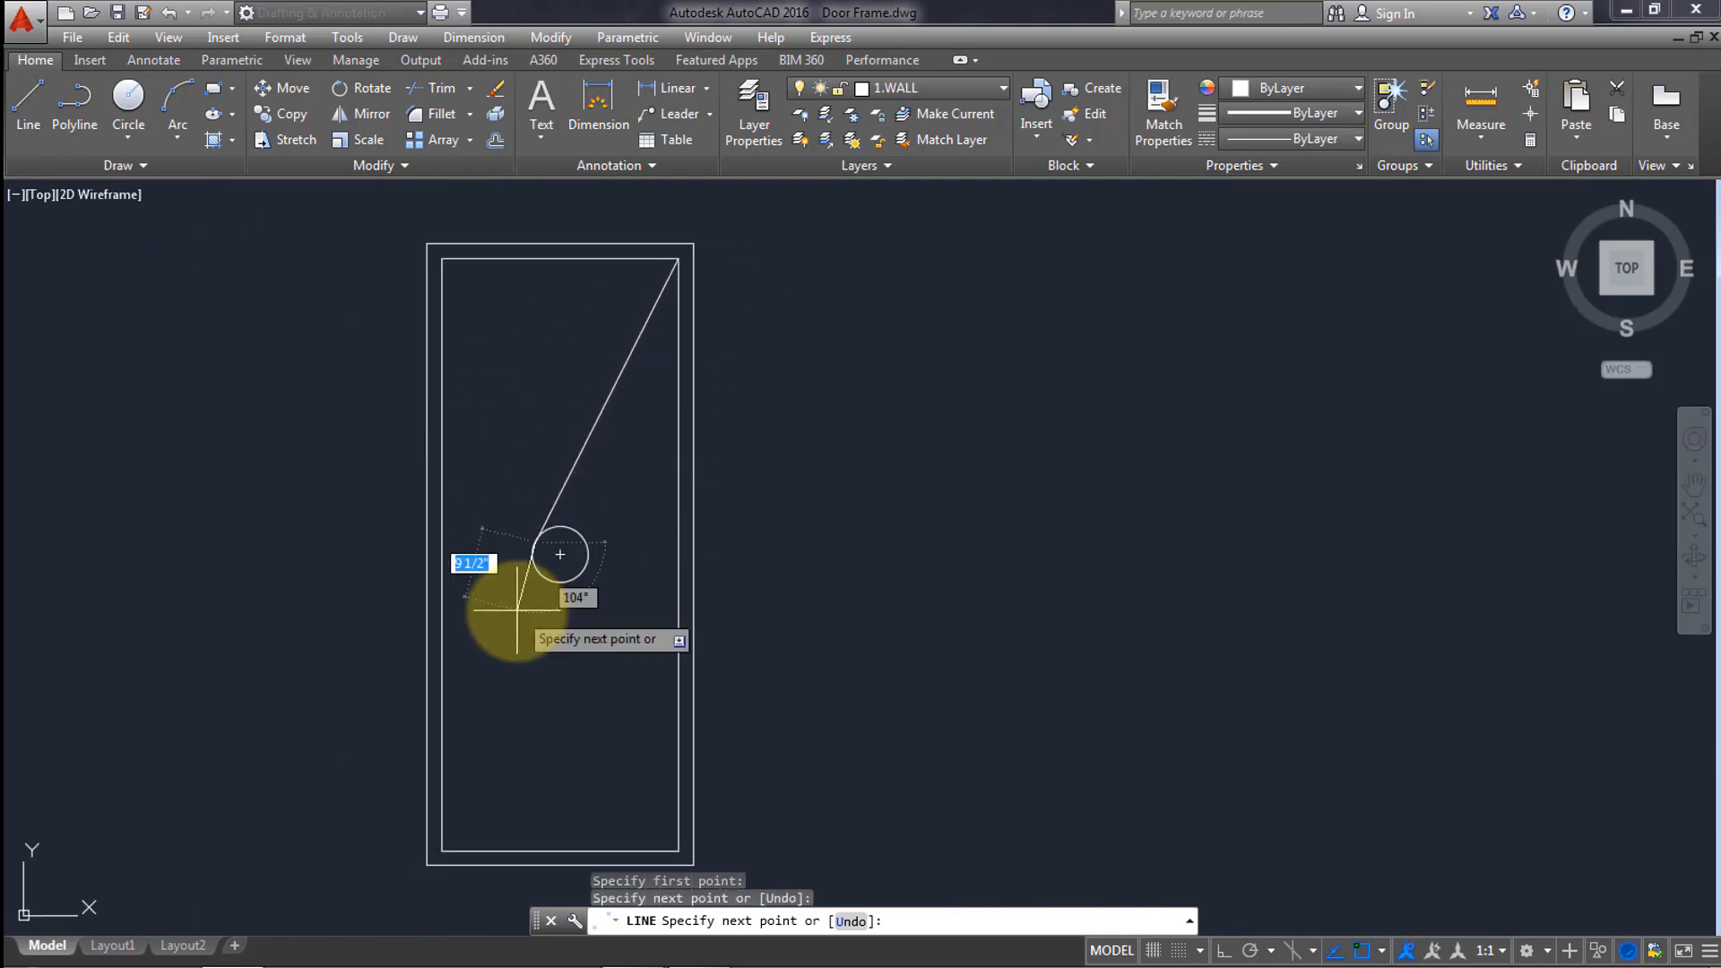
key("Return")
Draw a line from the inner frame's lower-left corner to the lower-right side of the circle.
left_click(30, 109)
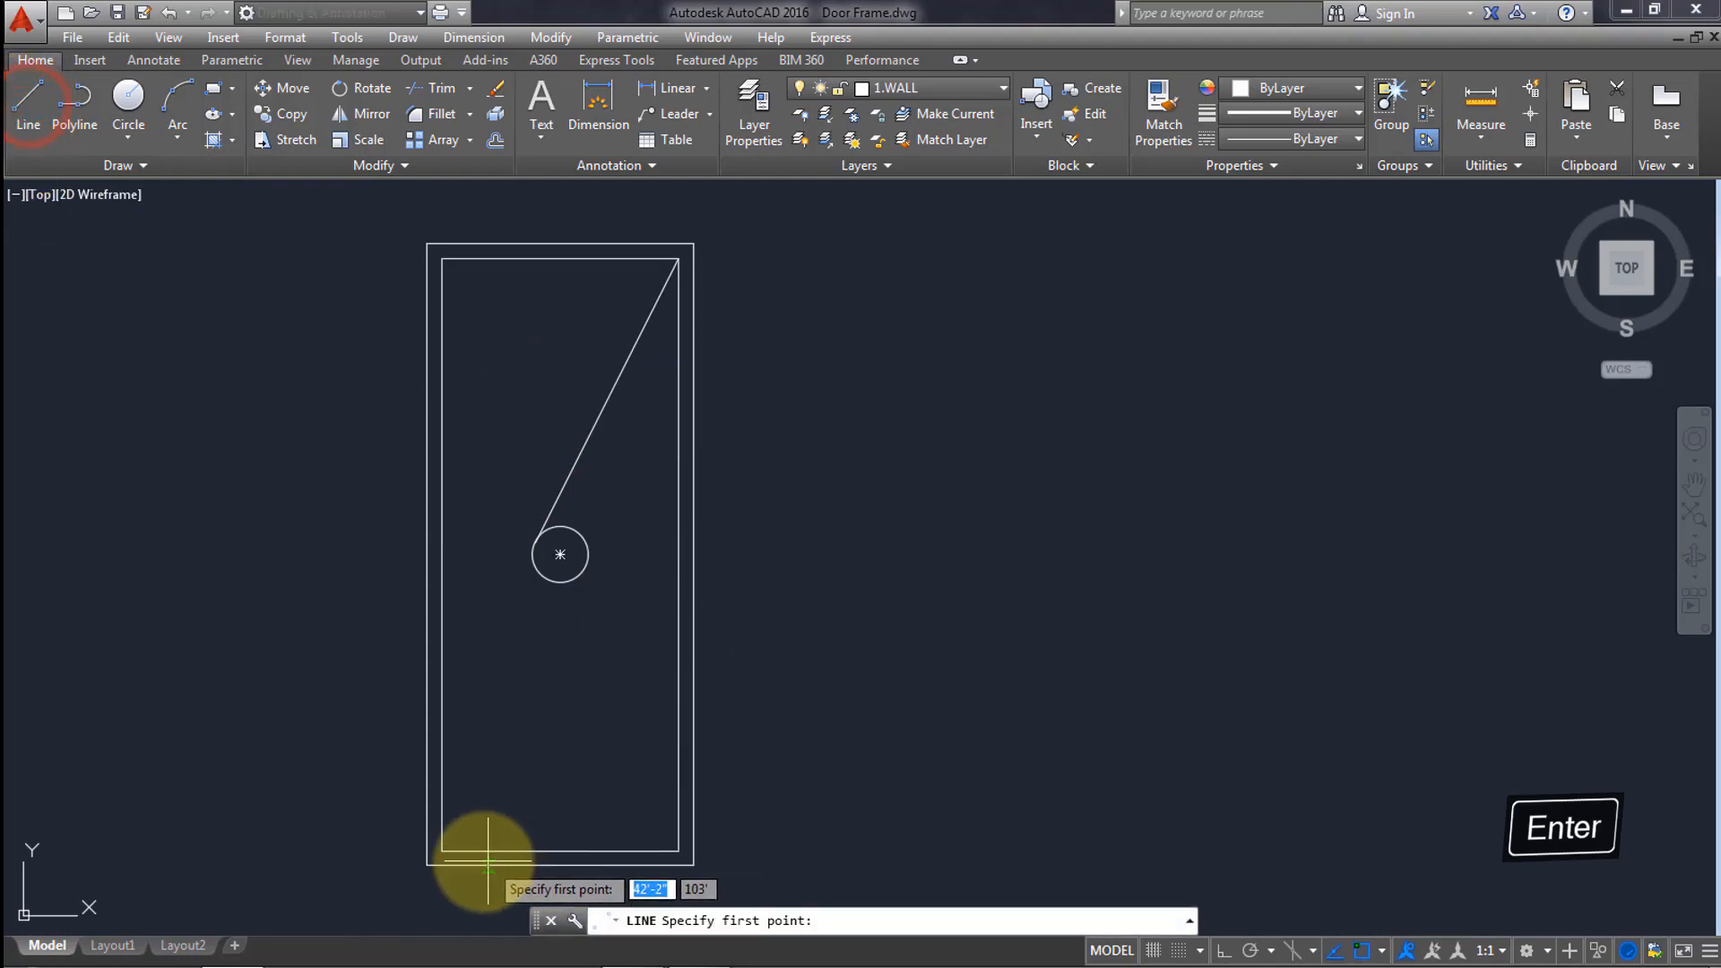
left_click(445, 849)
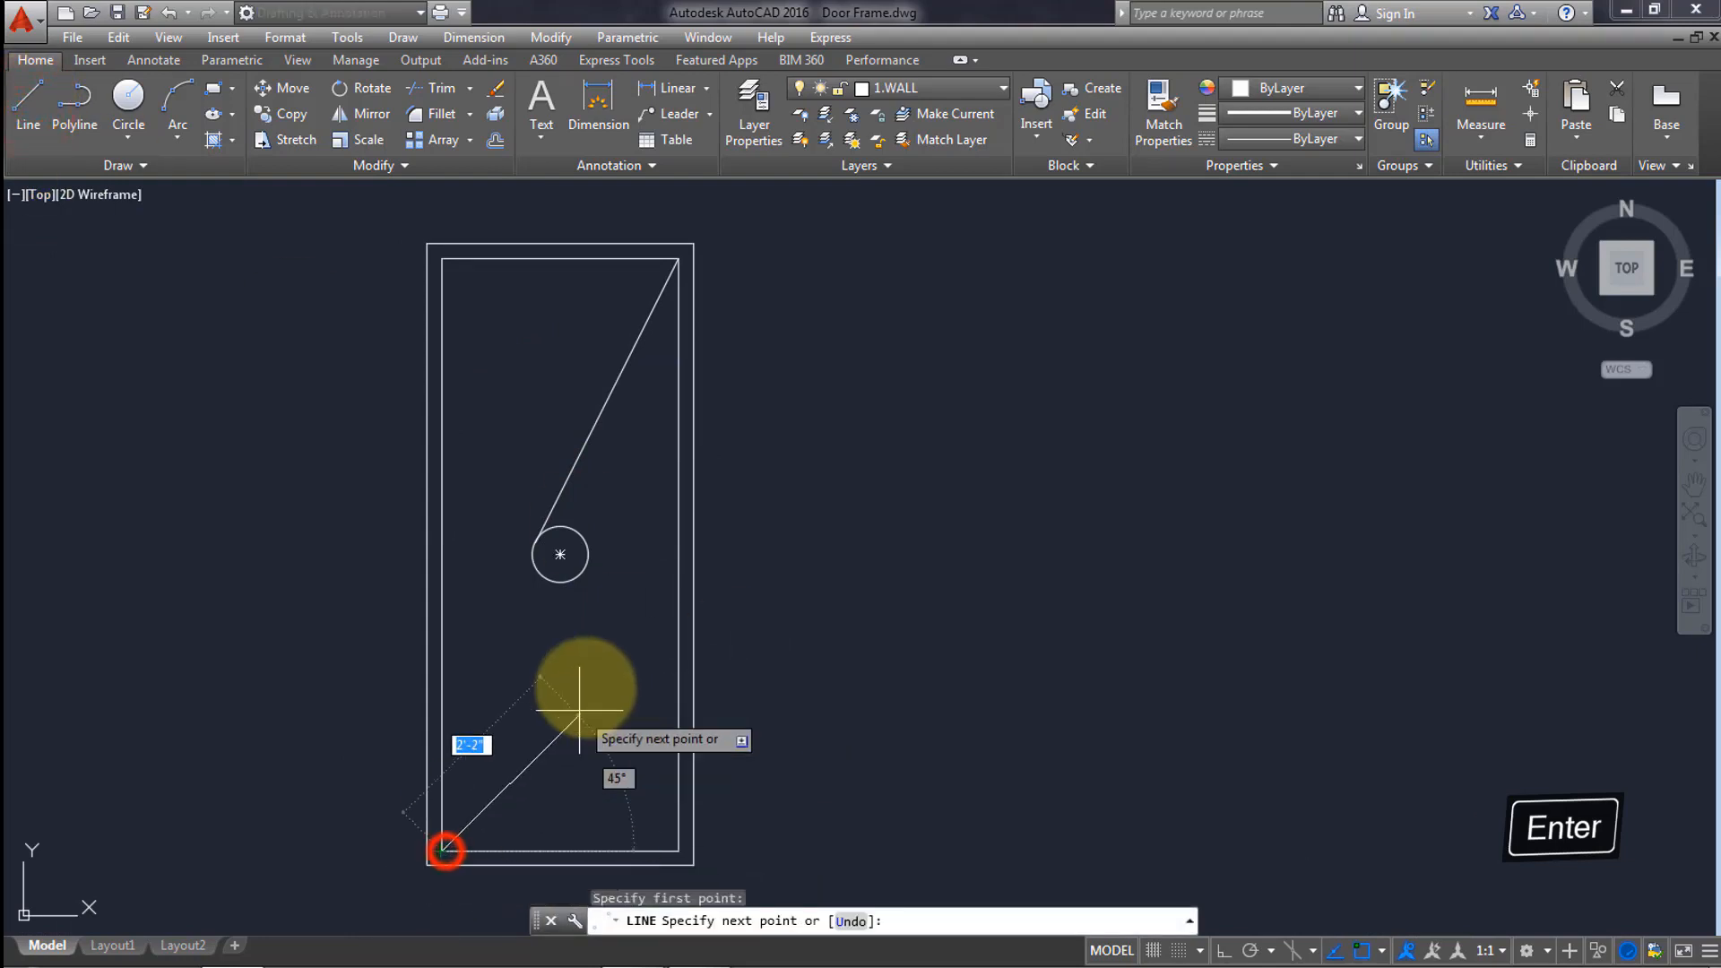
left_click(586, 568)
key("Return")
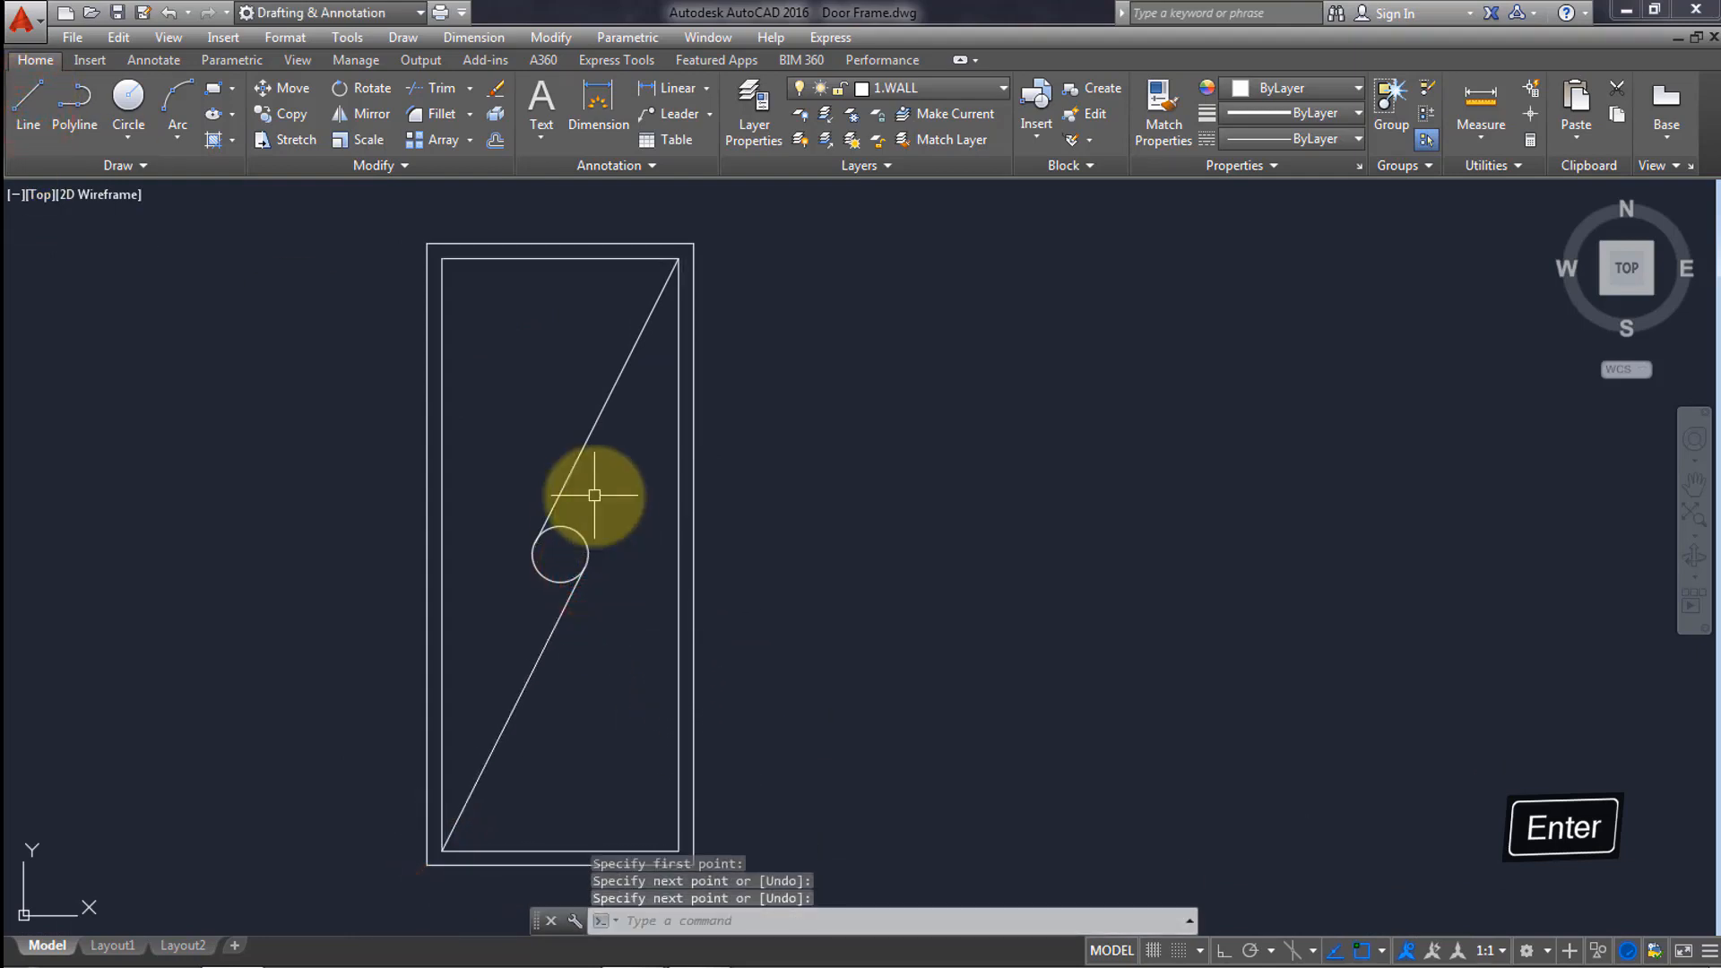
Draw a second rectangle, 3' long and 7' wide, to the right of the first door.
left_click(213, 88)
left_click(987, 264)
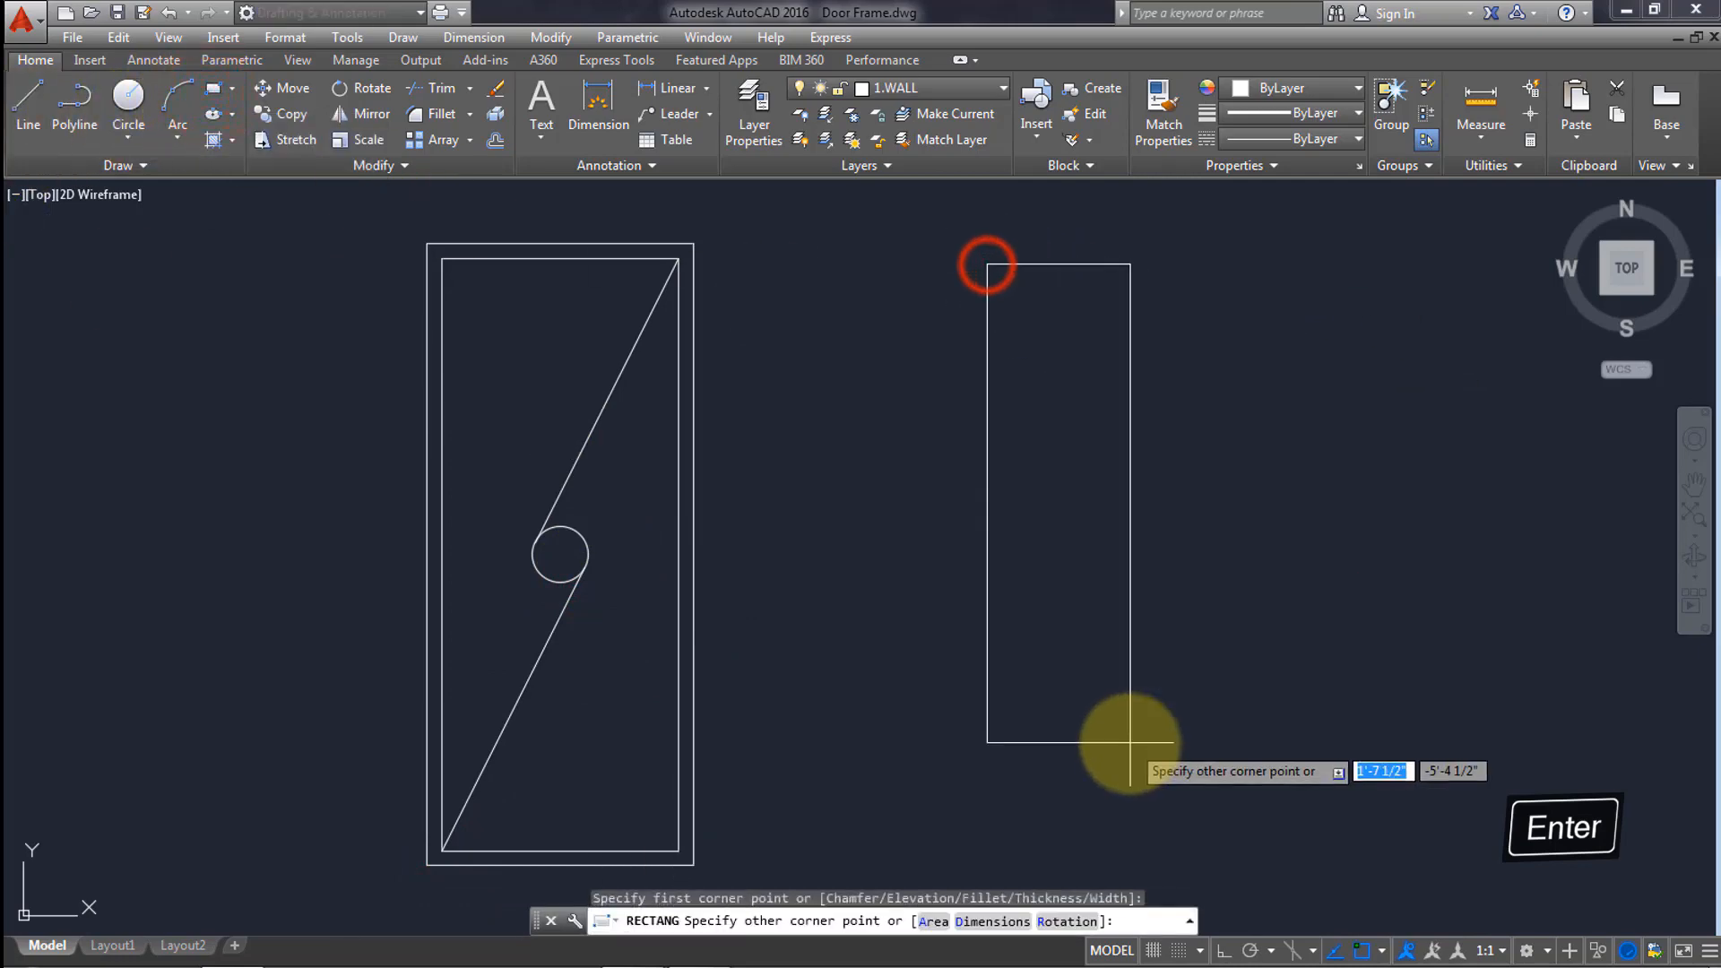
right_click(1117, 722)
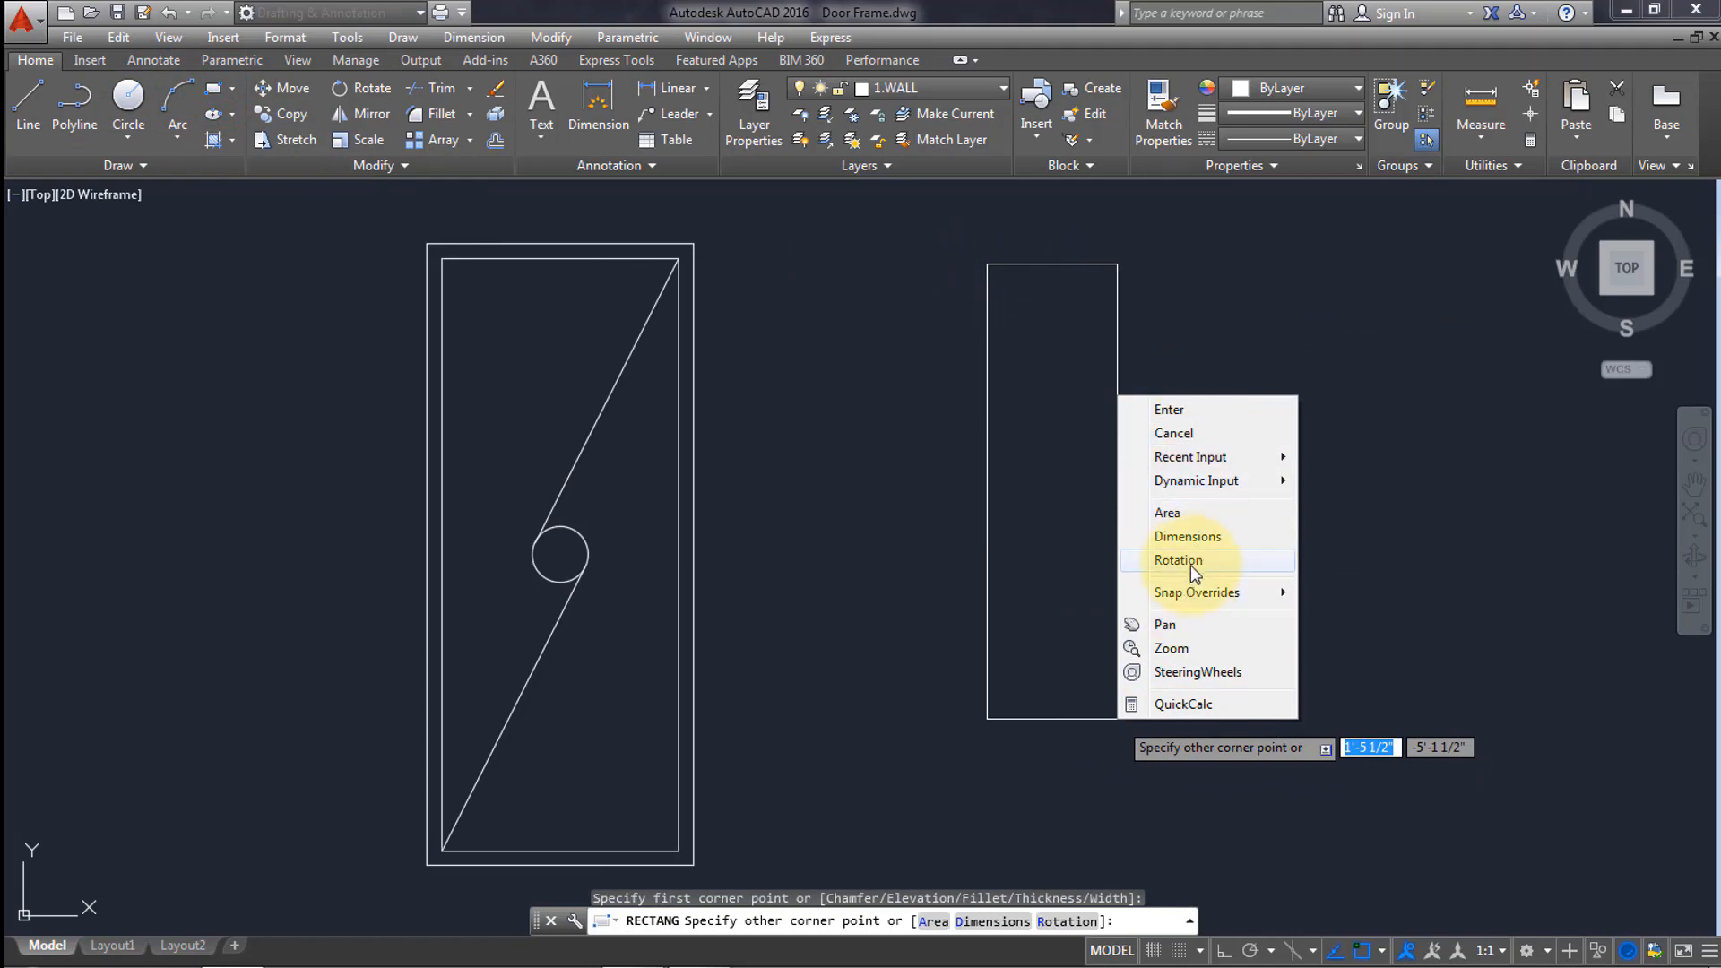
left_click(1196, 538)
key("Return")
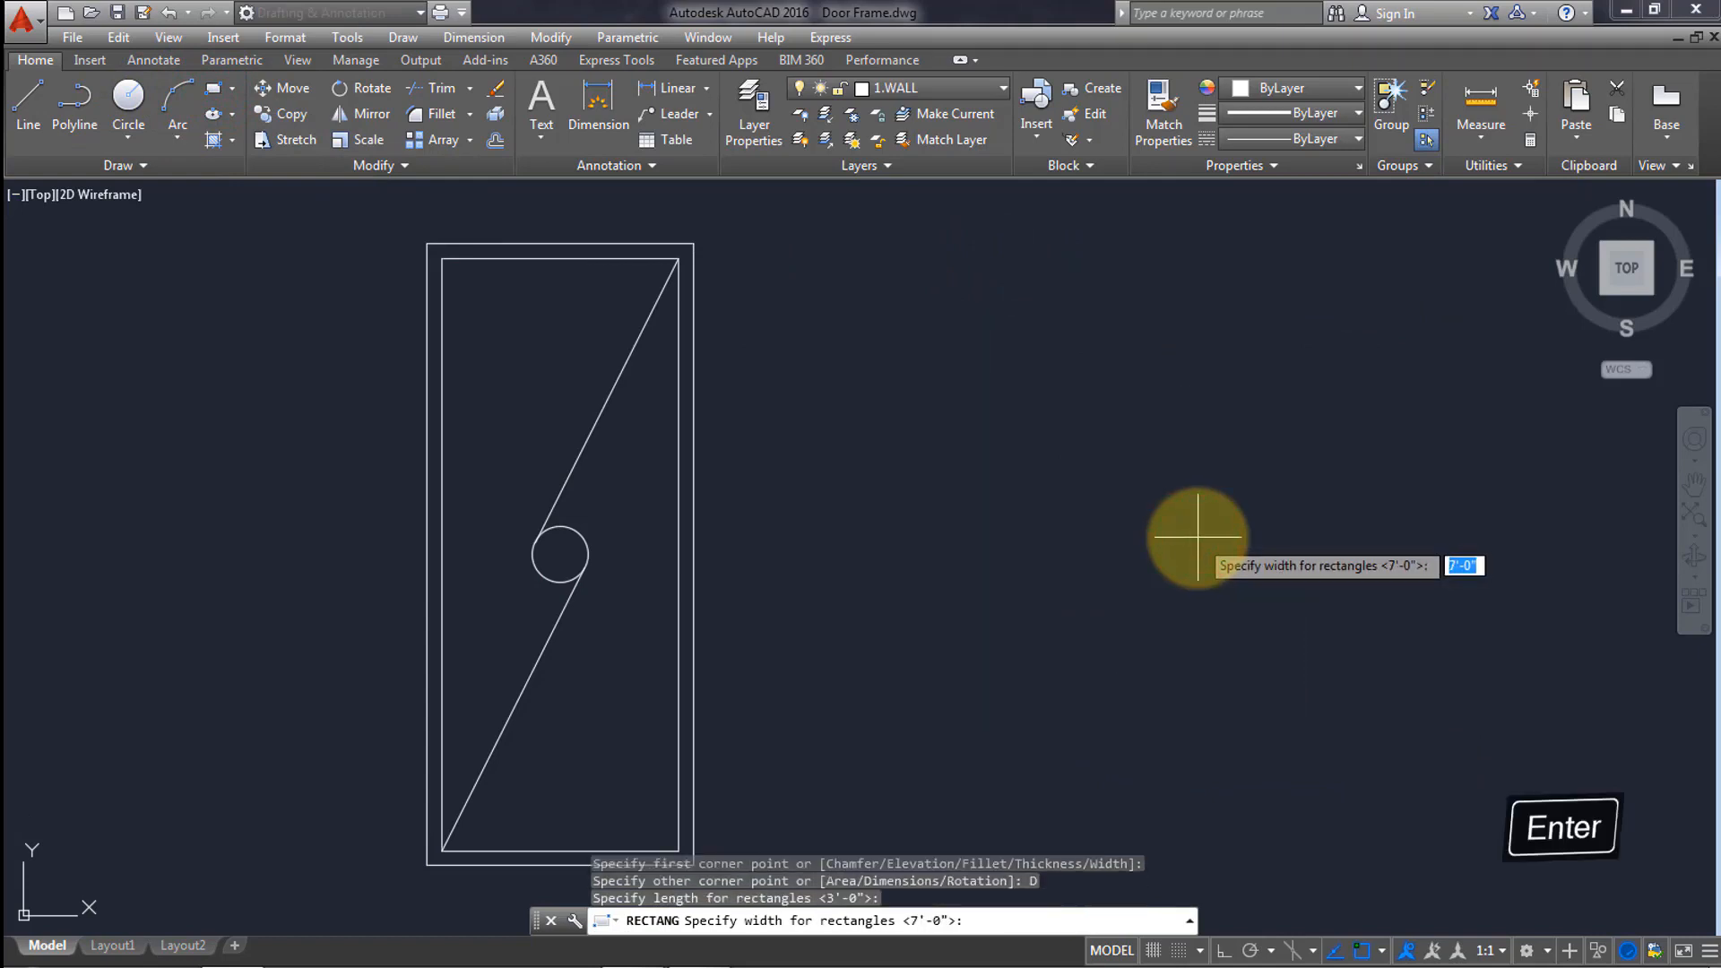
key("Return")
left_click(1112, 513)
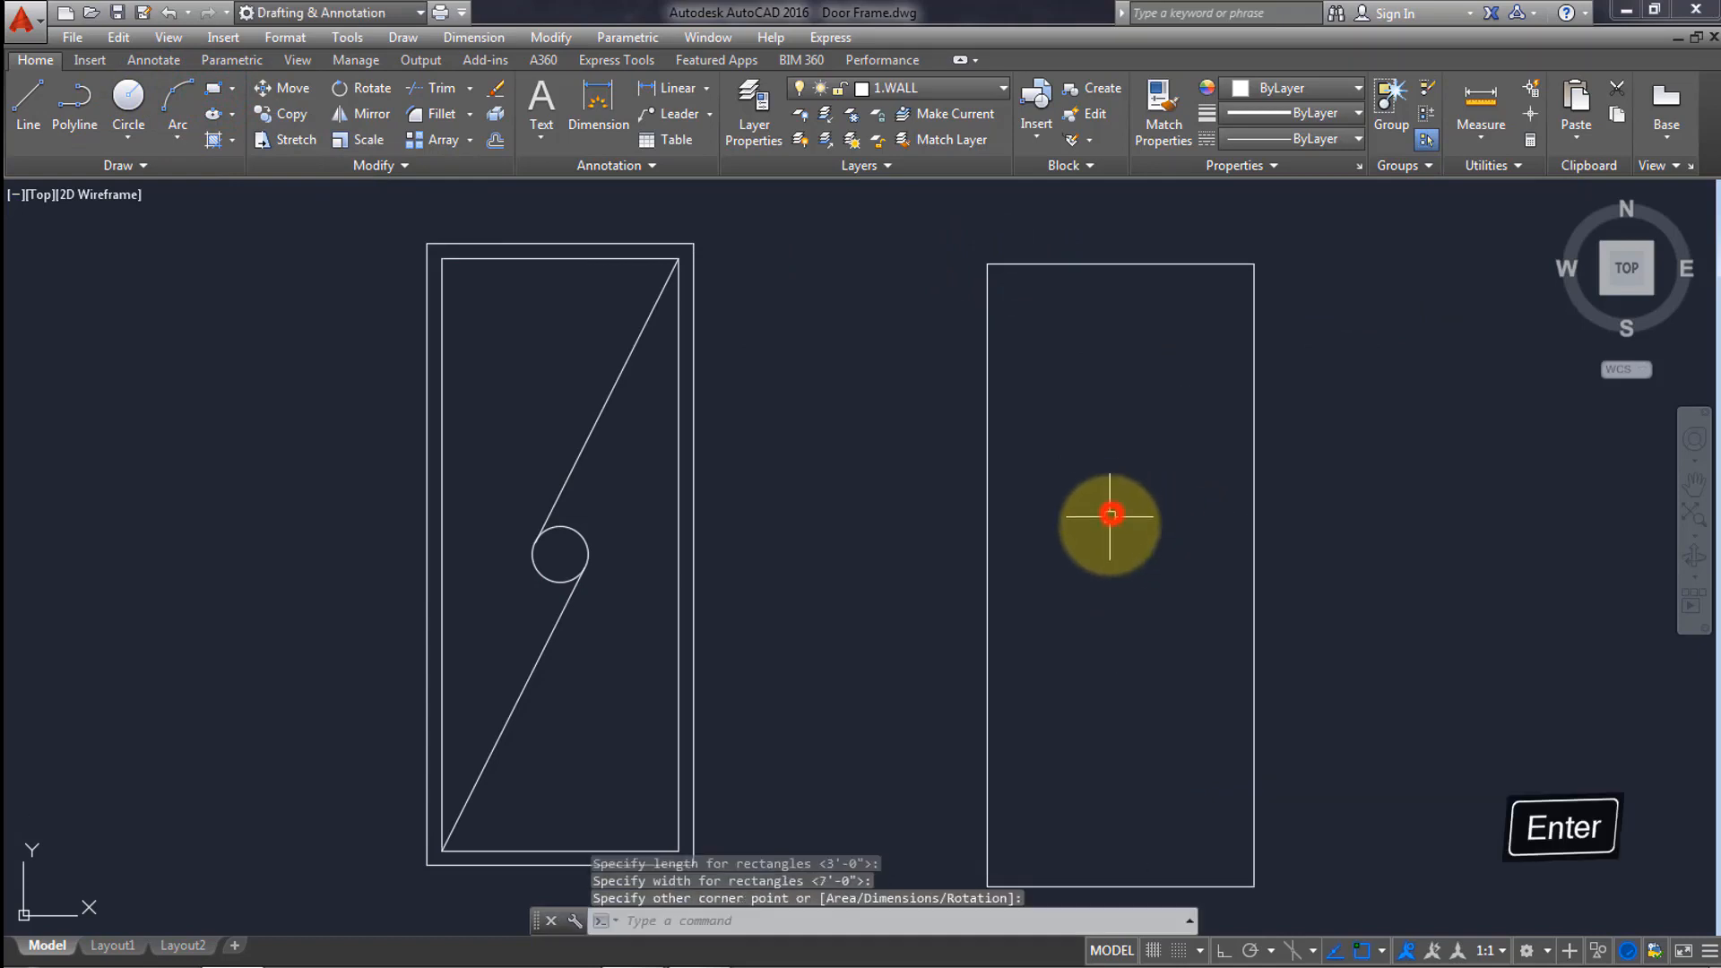
Offset the second rectangle inward by 2" to form its frame and finish the Offset command.
middle_click_drag(1132, 598, 1104, 603)
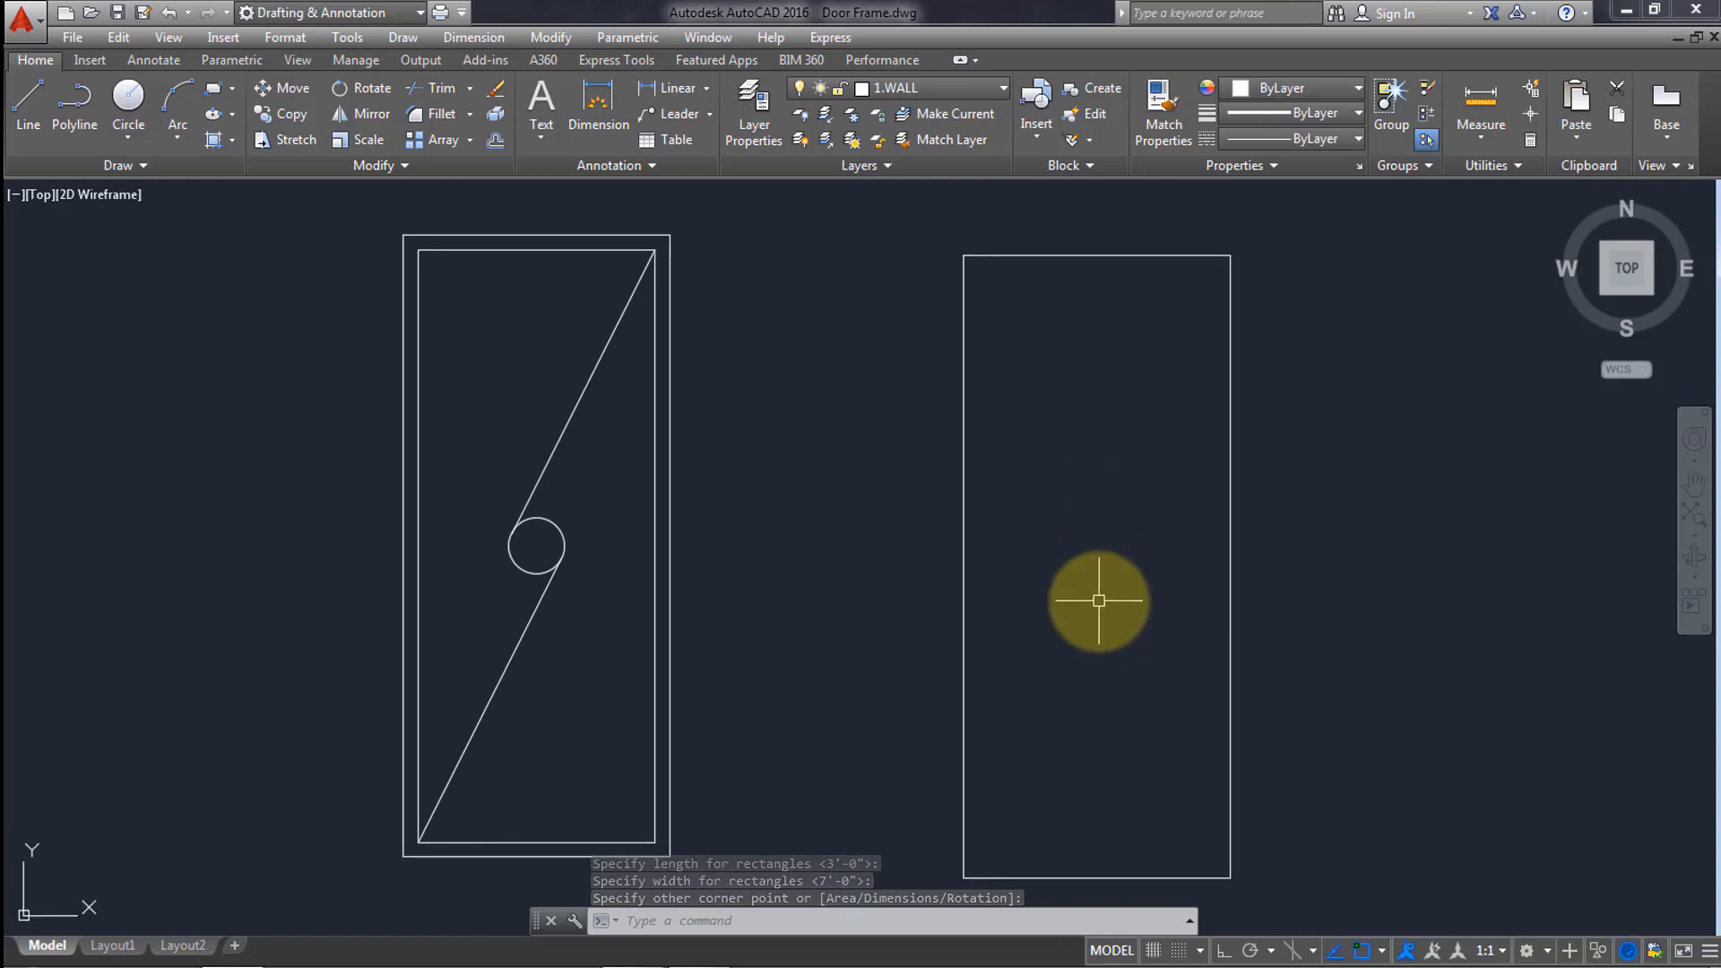
type("o")
key("Return")
key("Return")
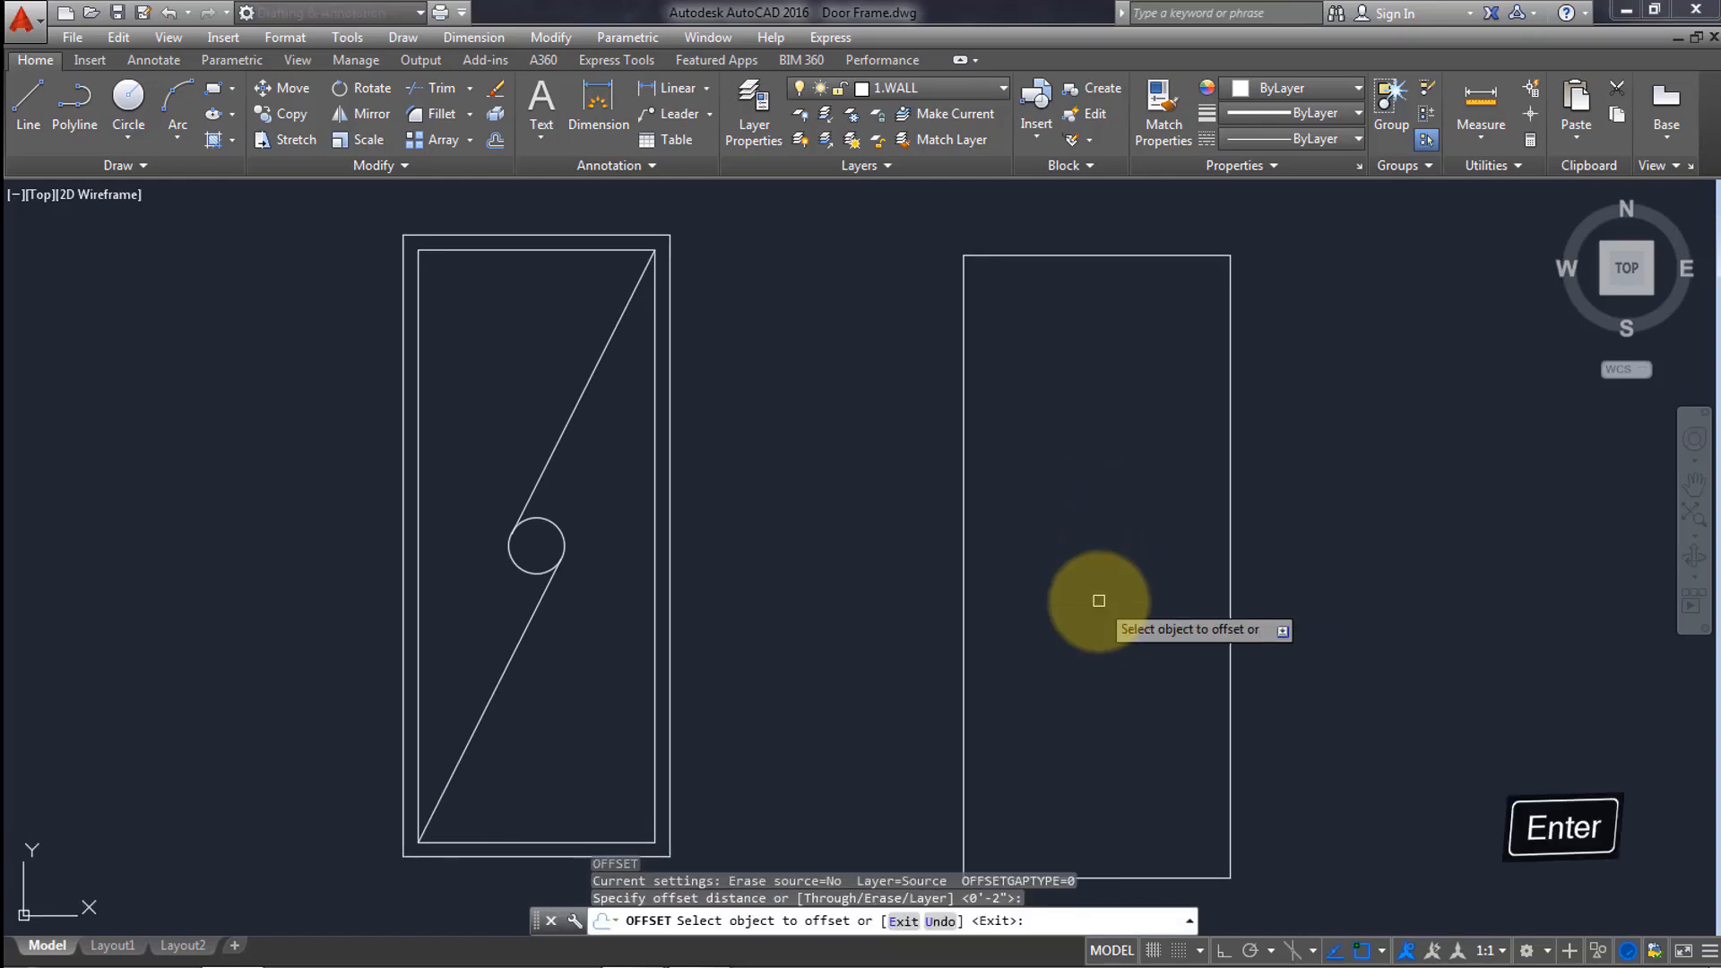
left_click(1110, 260)
left_click(1116, 443)
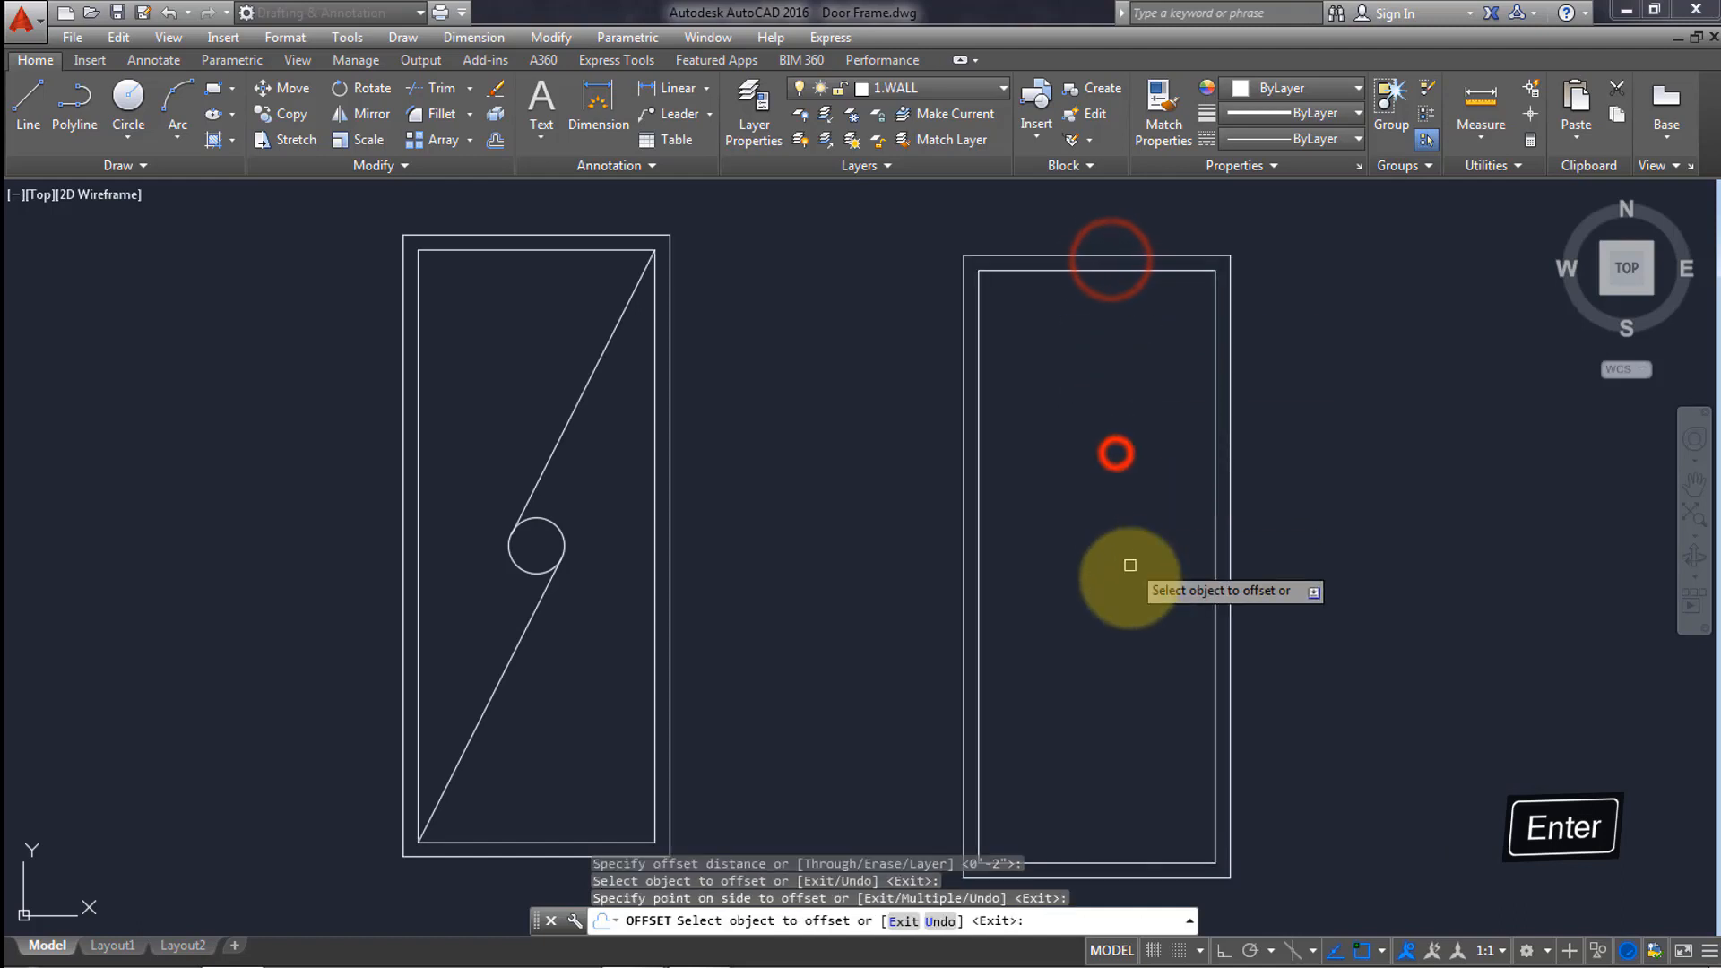
scroll(1119, 421, "down", 3)
mouse_move(1045, 672)
middle_mouse_down()
mouse_move(1068, 372)
mouse_move(1037, 660)
middle_mouse_up()
scroll(1125, 404, "up", 2)
scroll(1068, 315, "up", 3)
mouse_move(1068, 315)
middle_mouse_down()
mouse_move(1037, 422)
mouse_move(960, 511)
mouse_move(941, 480)
mouse_move(956, 504)
middle_mouse_up()
key("Return")
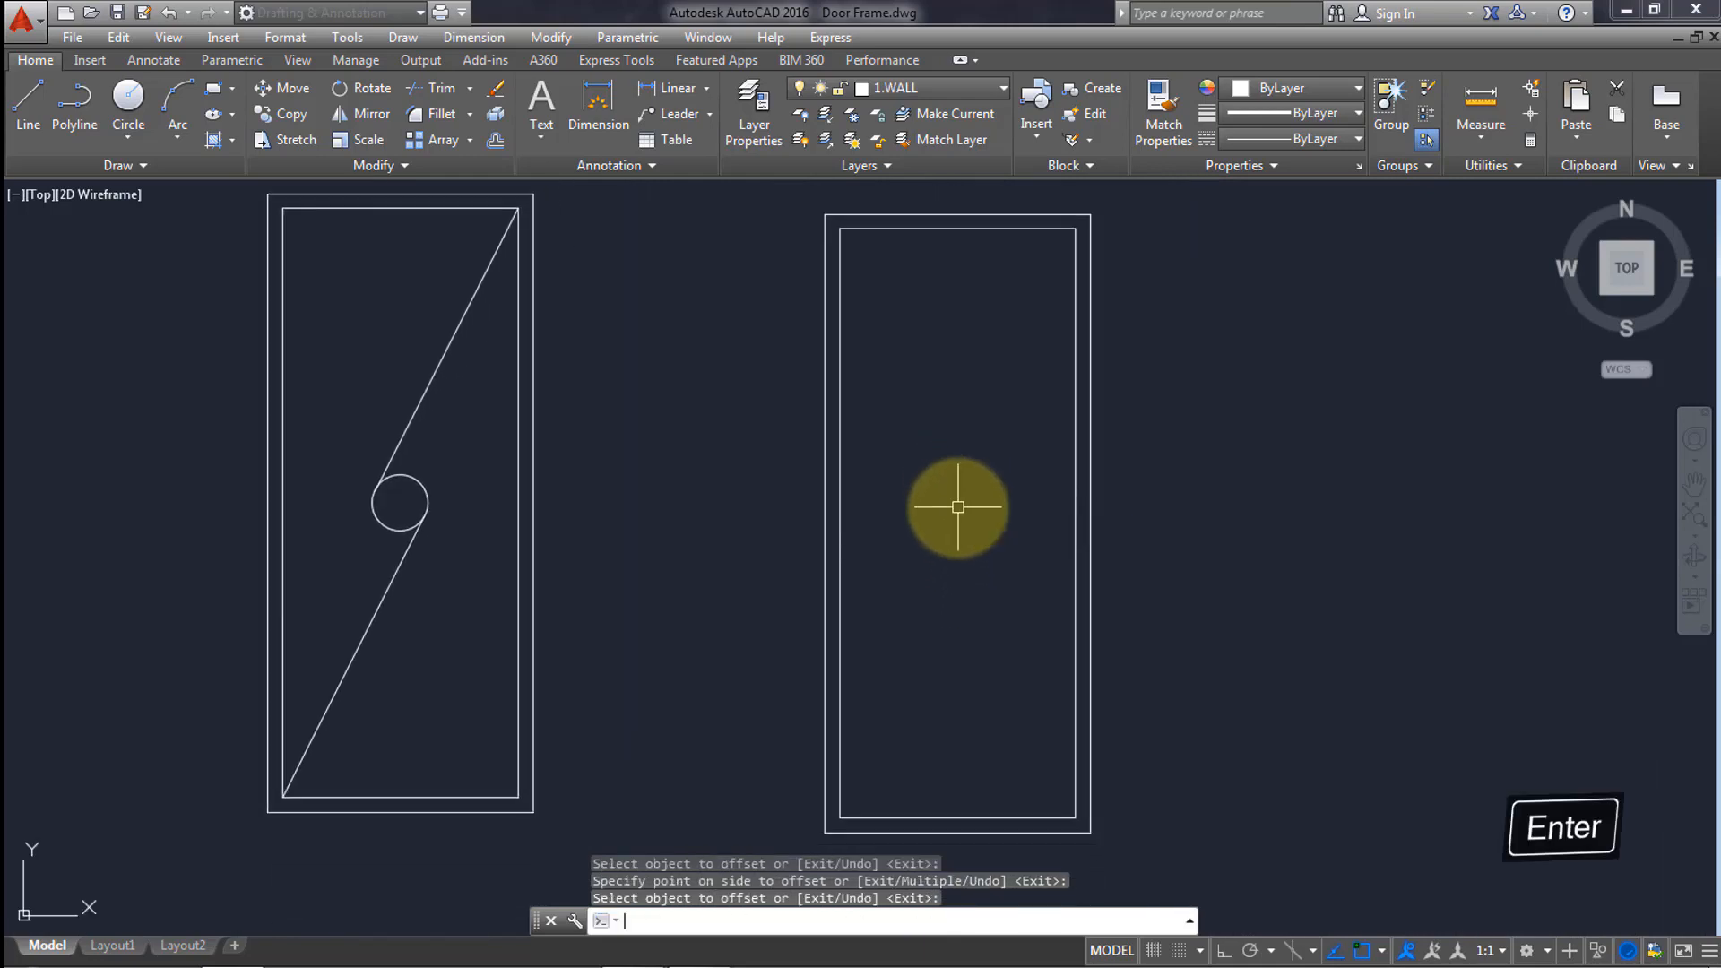
Offset the second door's inner frame rectangle inward by 6" to form the panel and finish the Offset command.
key("Return")
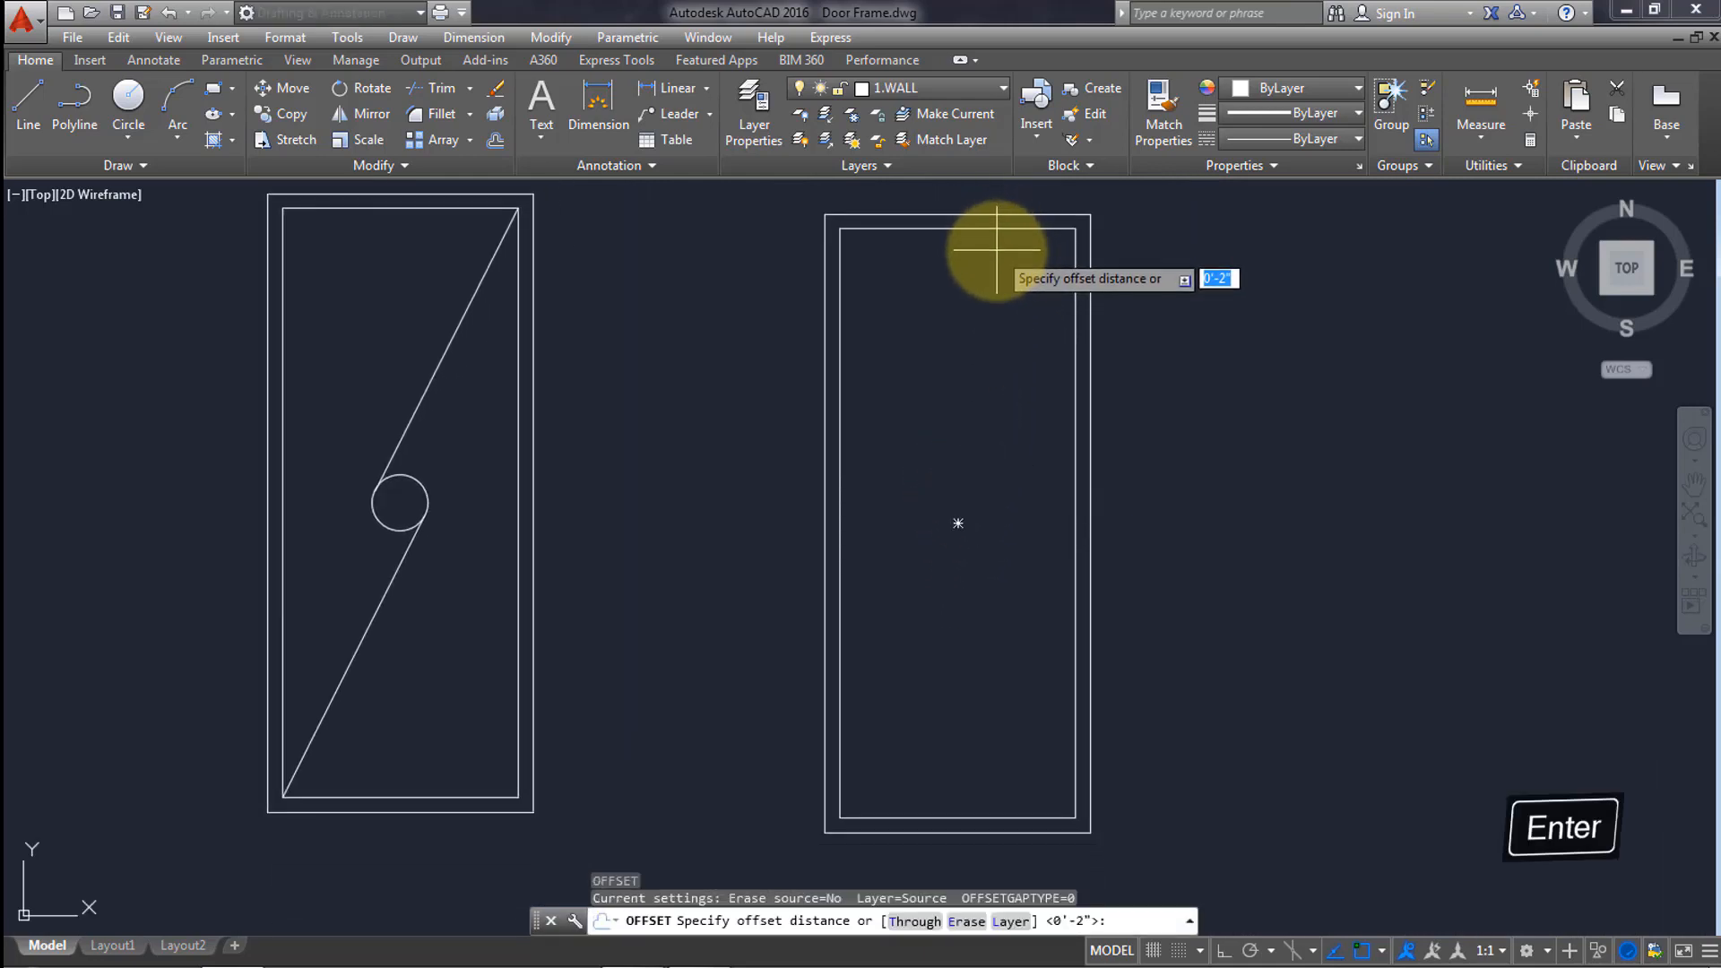
key("Return")
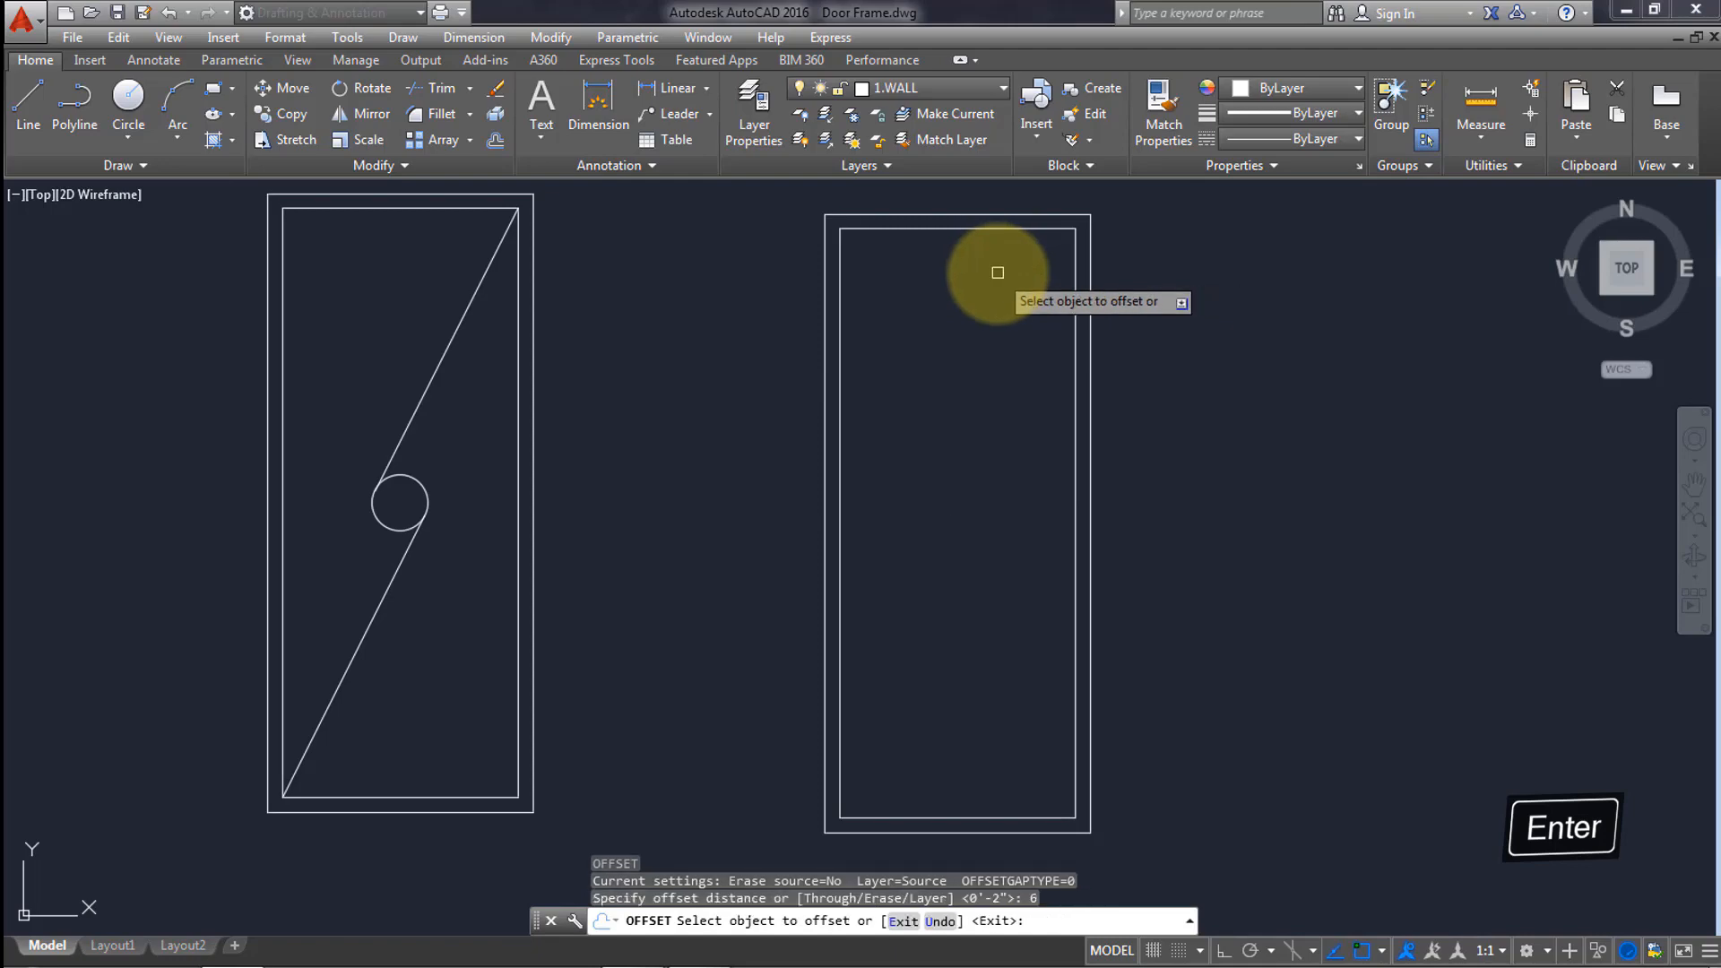
left_click(987, 232)
left_click(984, 364)
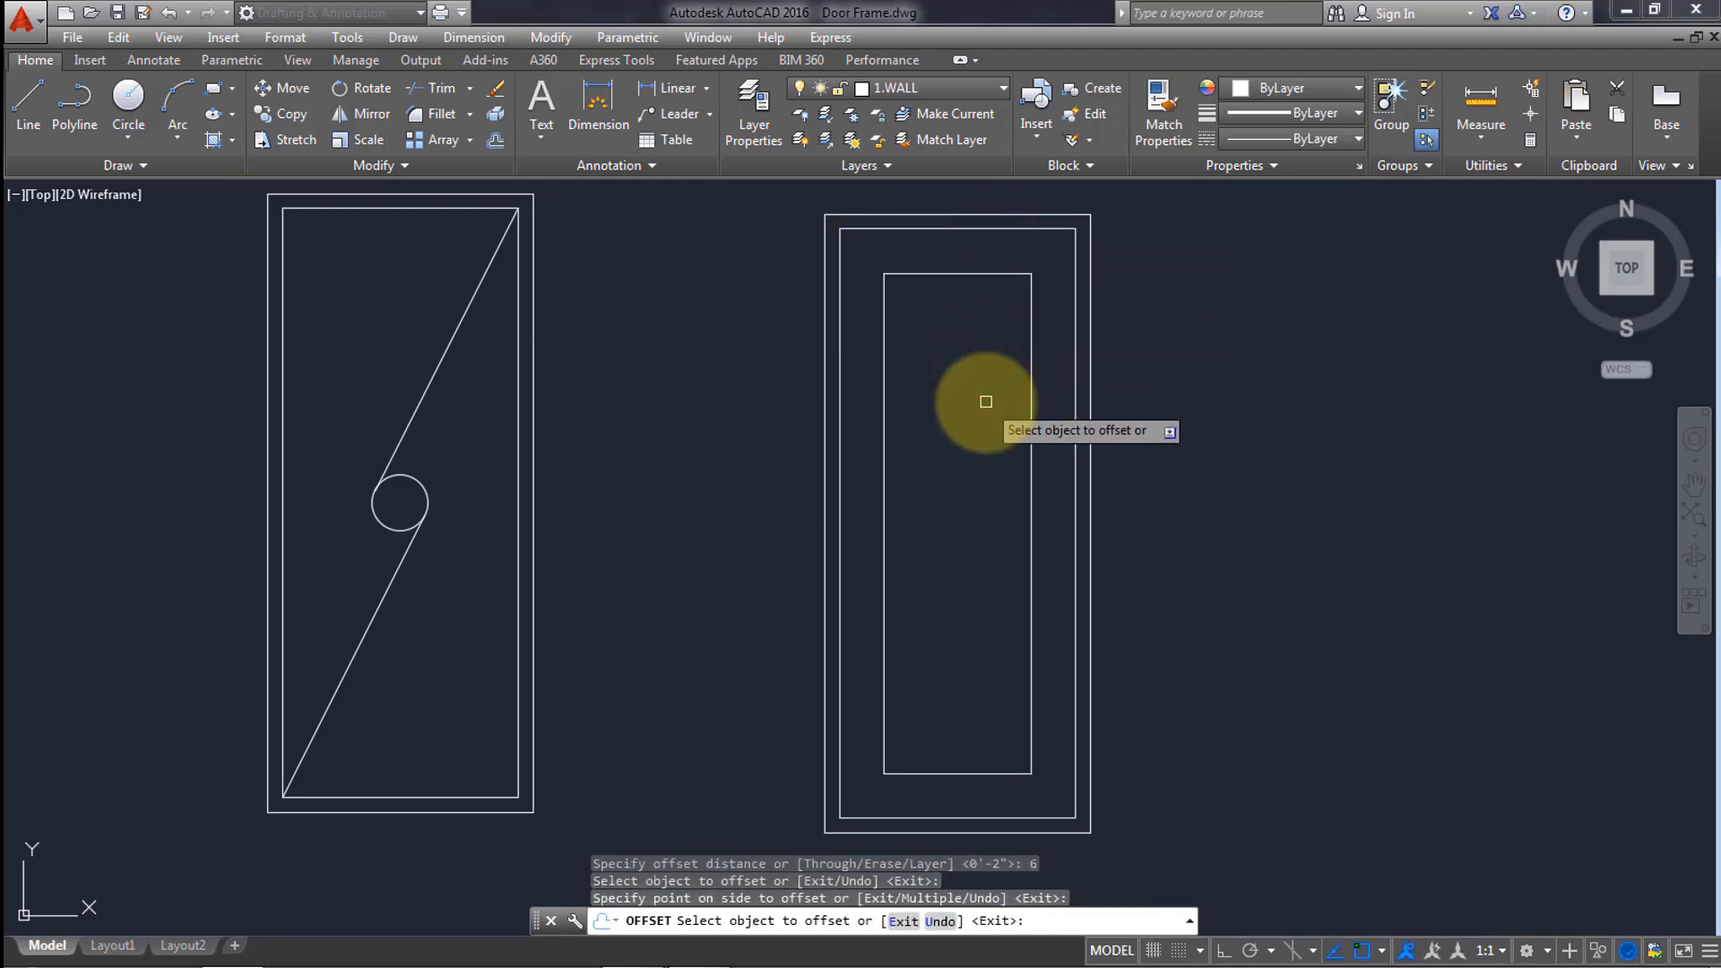
key("Return")
Draw a three-point arc from the panel's upper-left corner through the door's centre to the panel's lower-left corner.
left_click(175, 97)
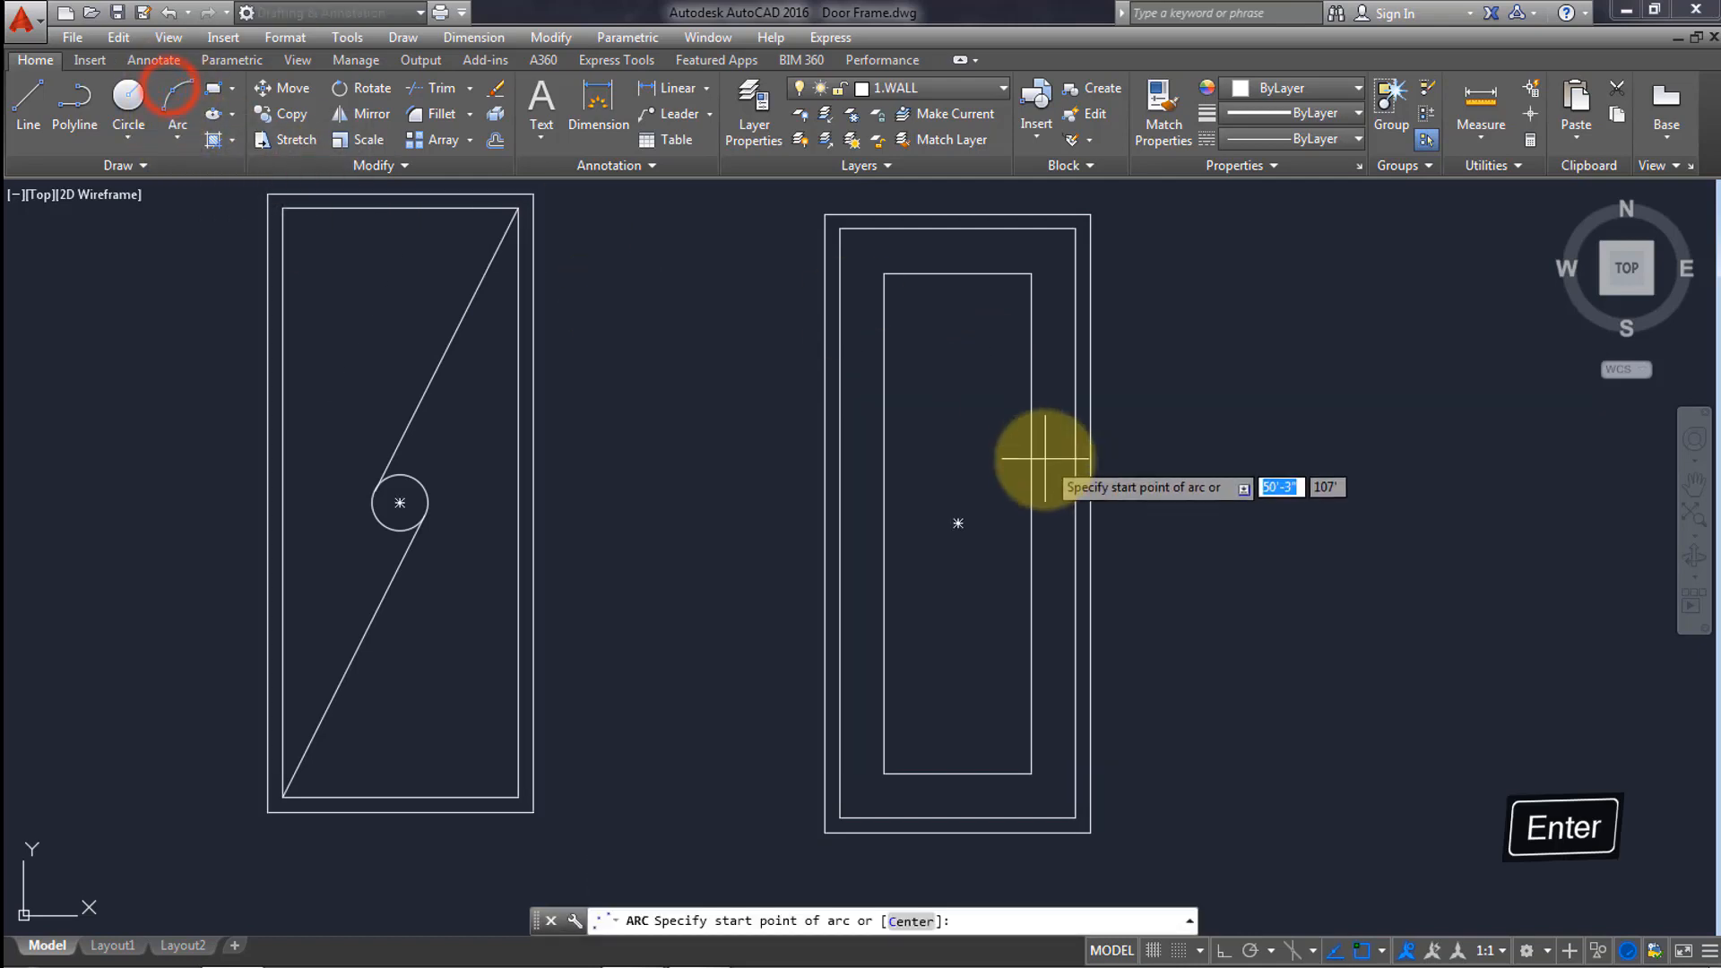
left_click(882, 275)
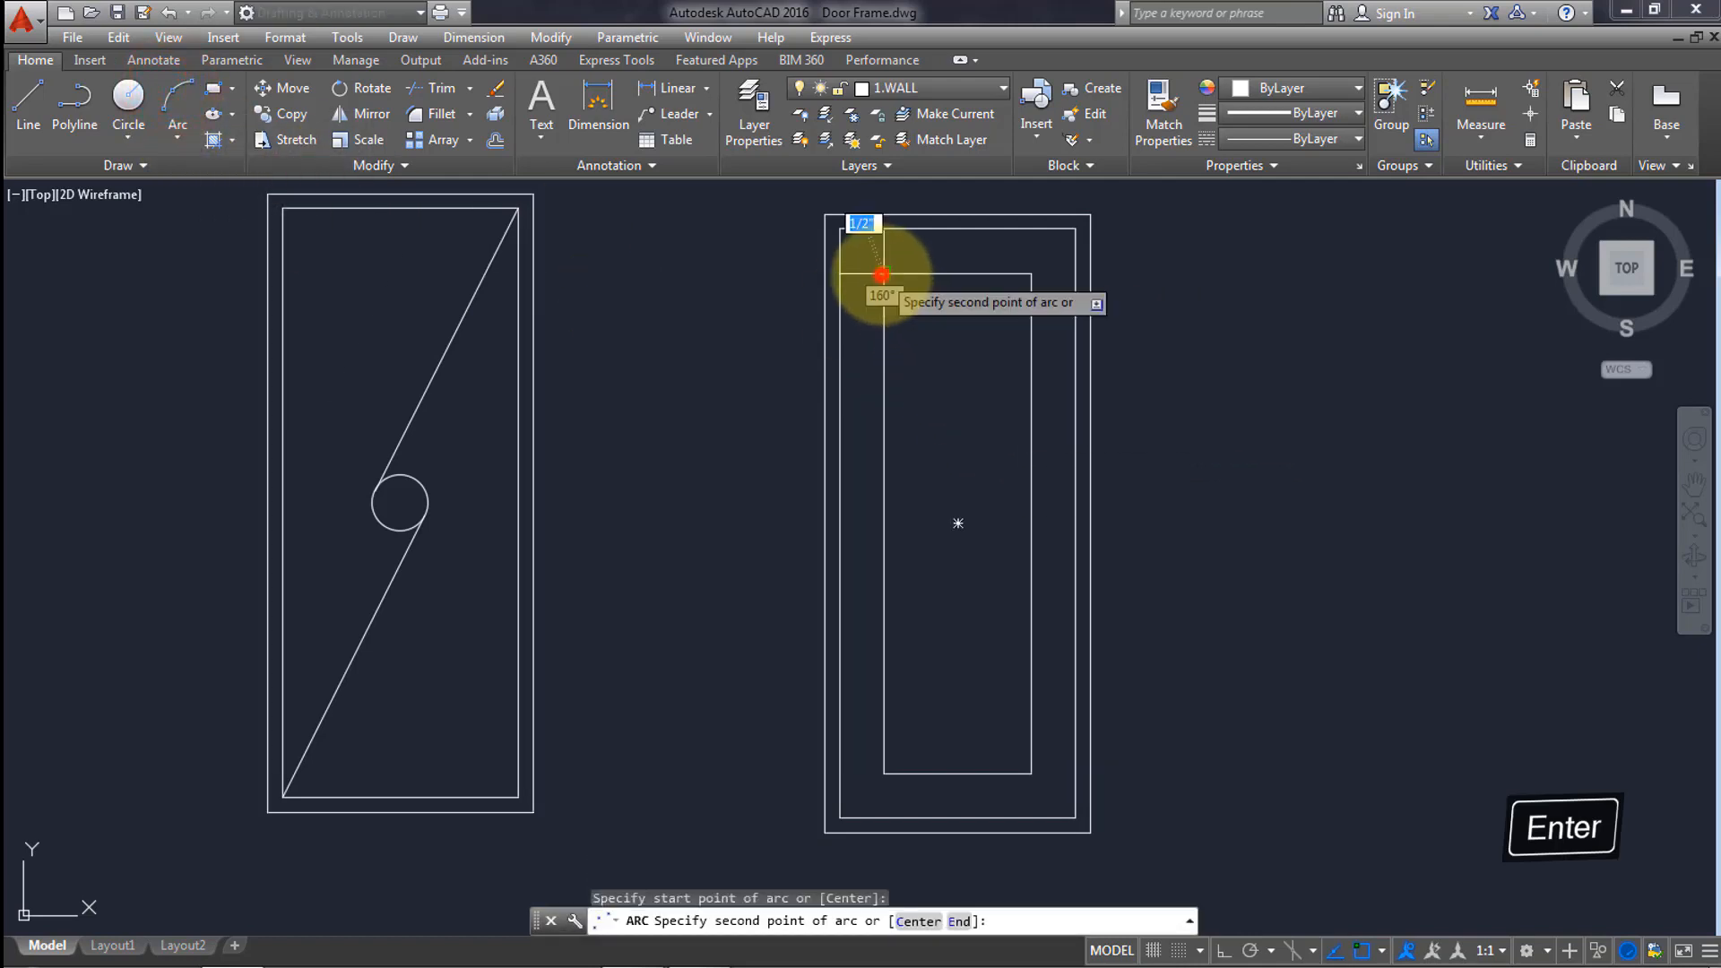
left_click(959, 523)
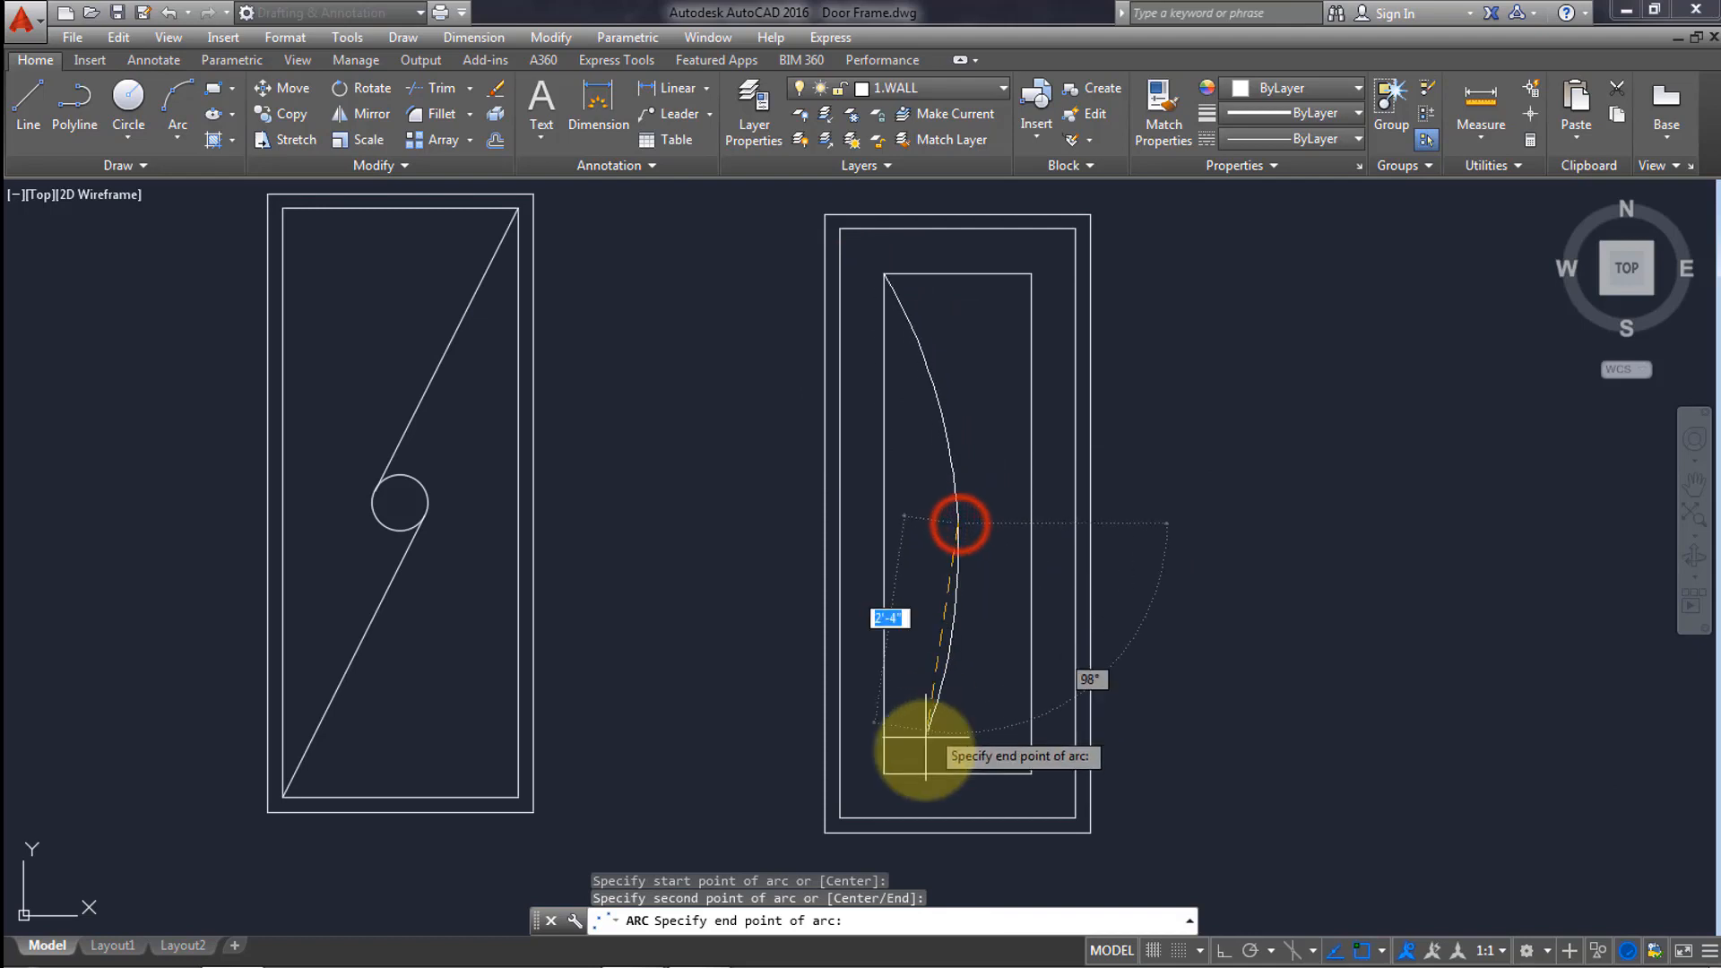
left_click(884, 772)
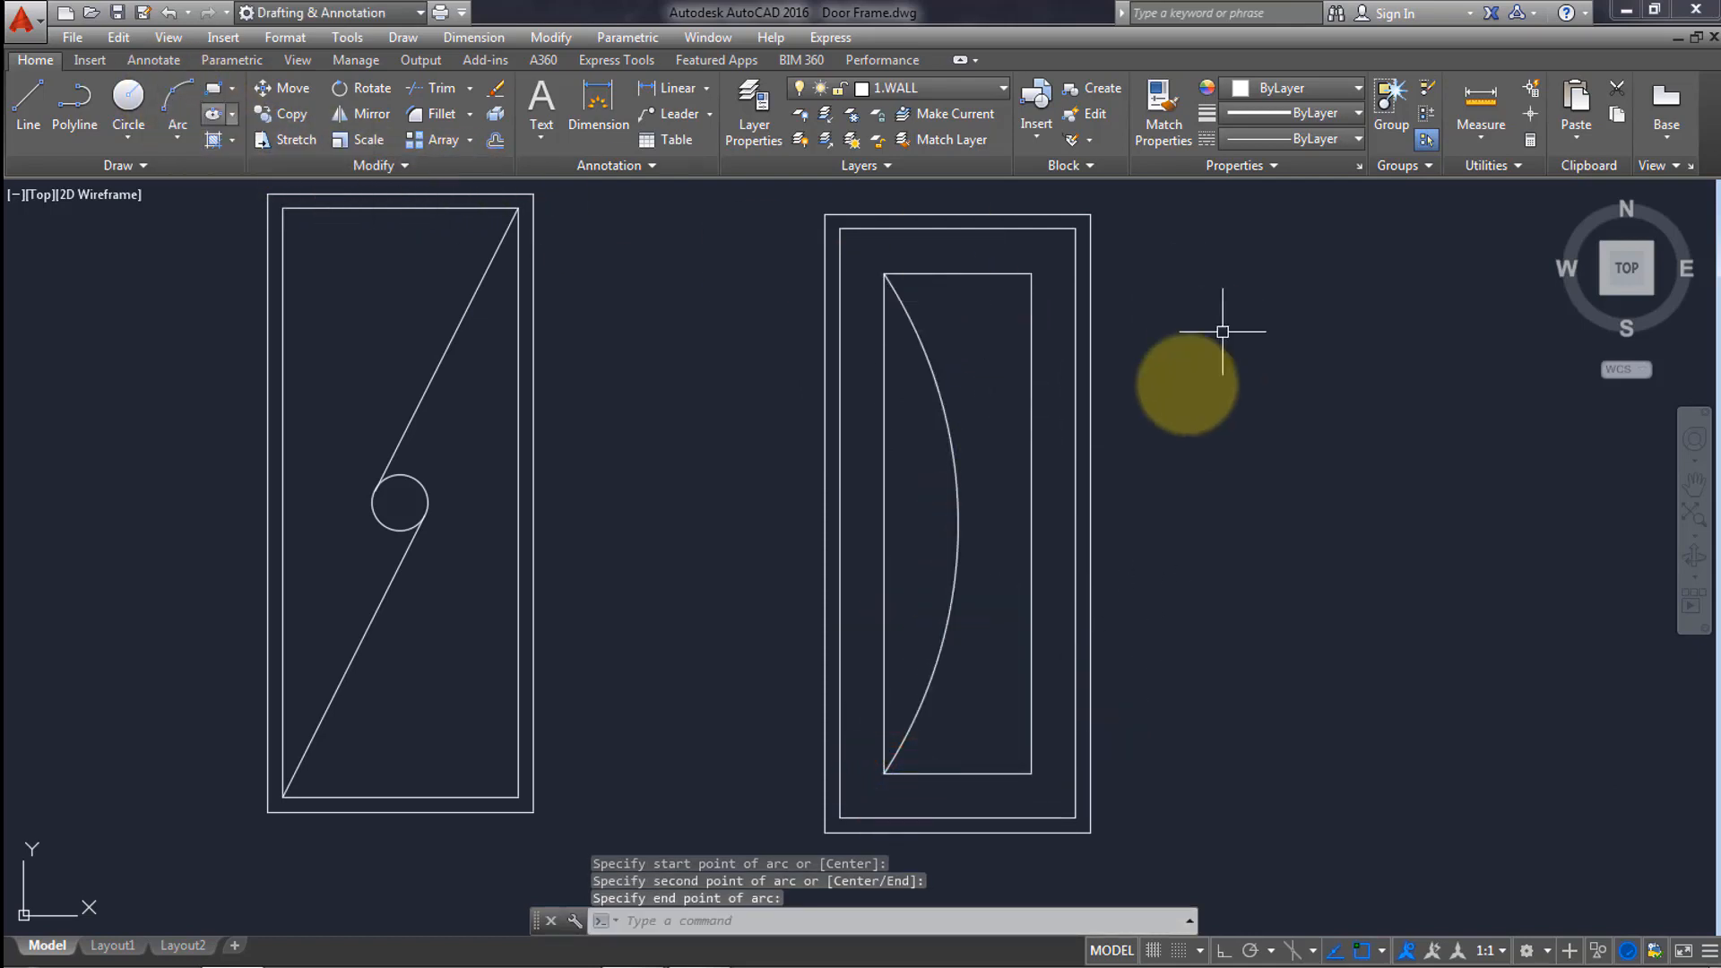
Mirror the arc about the panel's vertical centreline, keeping the source arc.
left_click(968, 506)
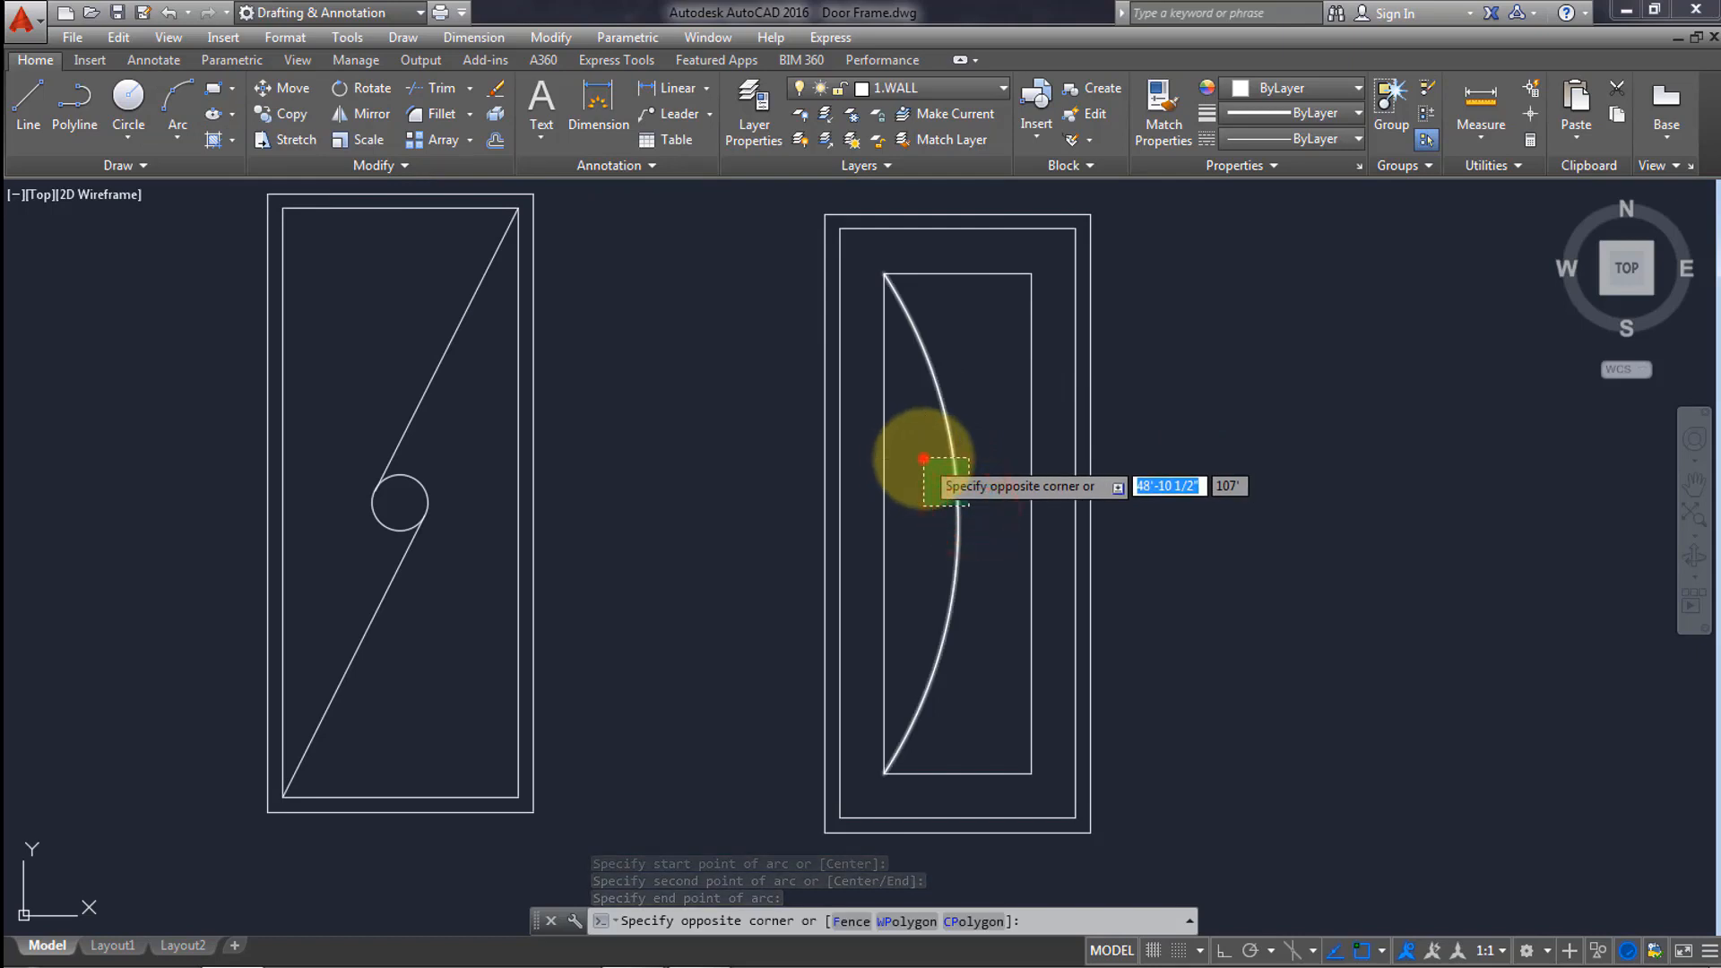
left_click(925, 456)
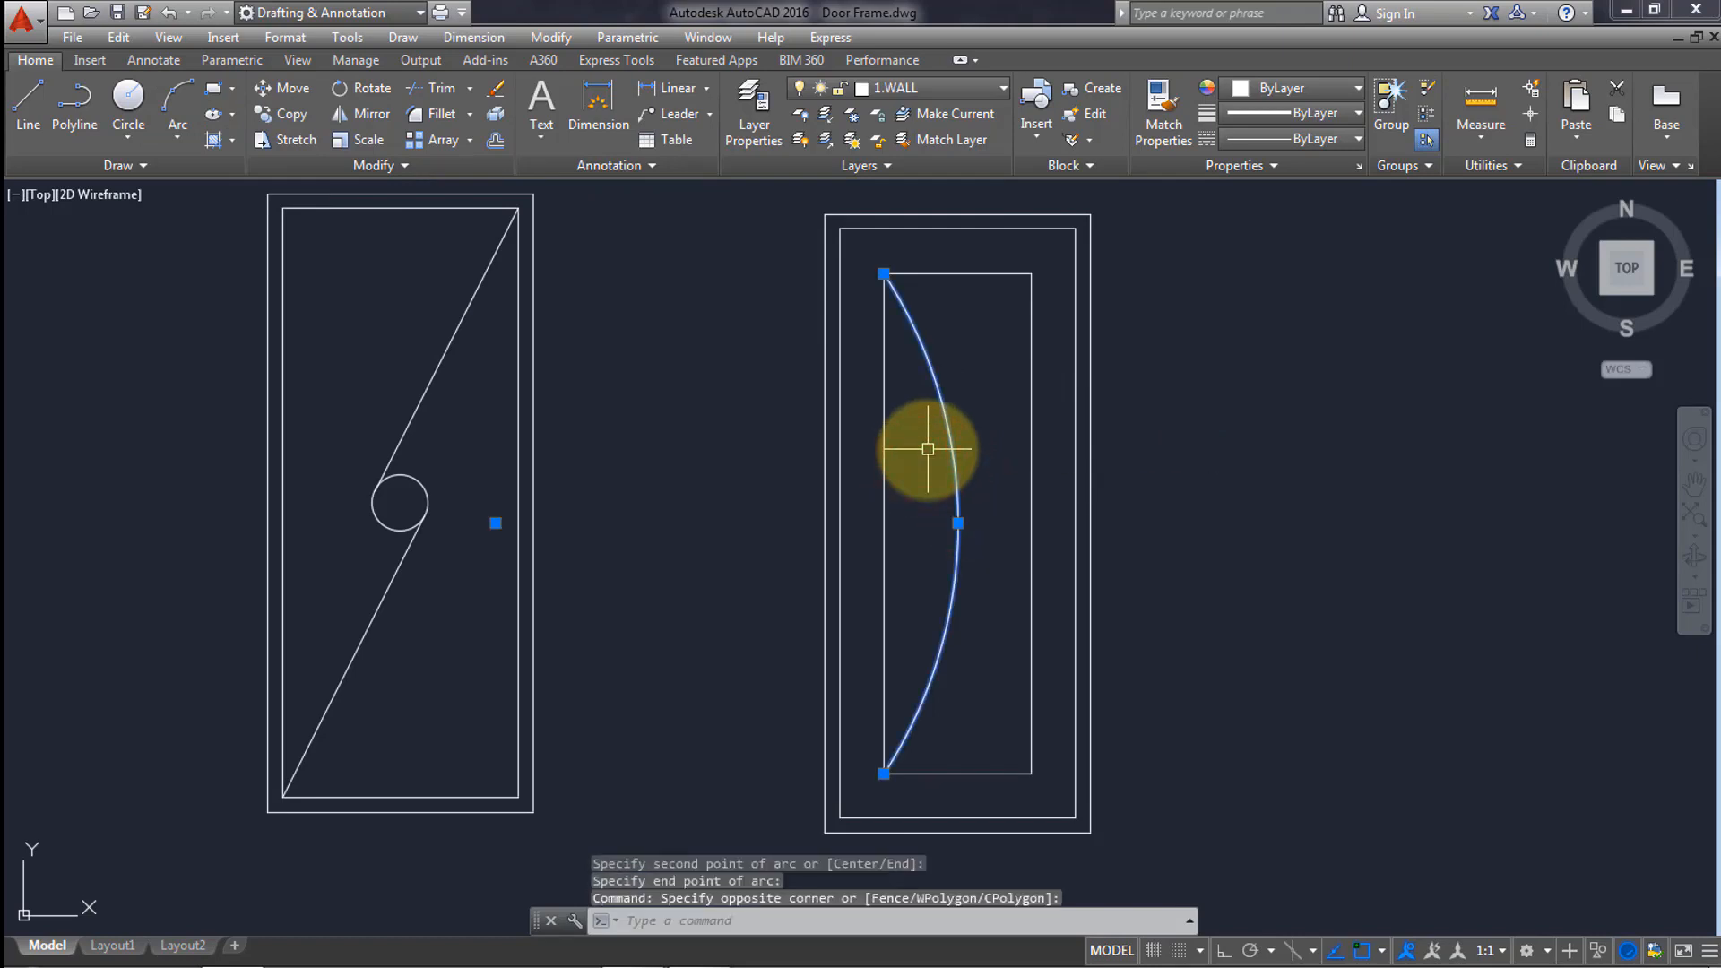
key("Return")
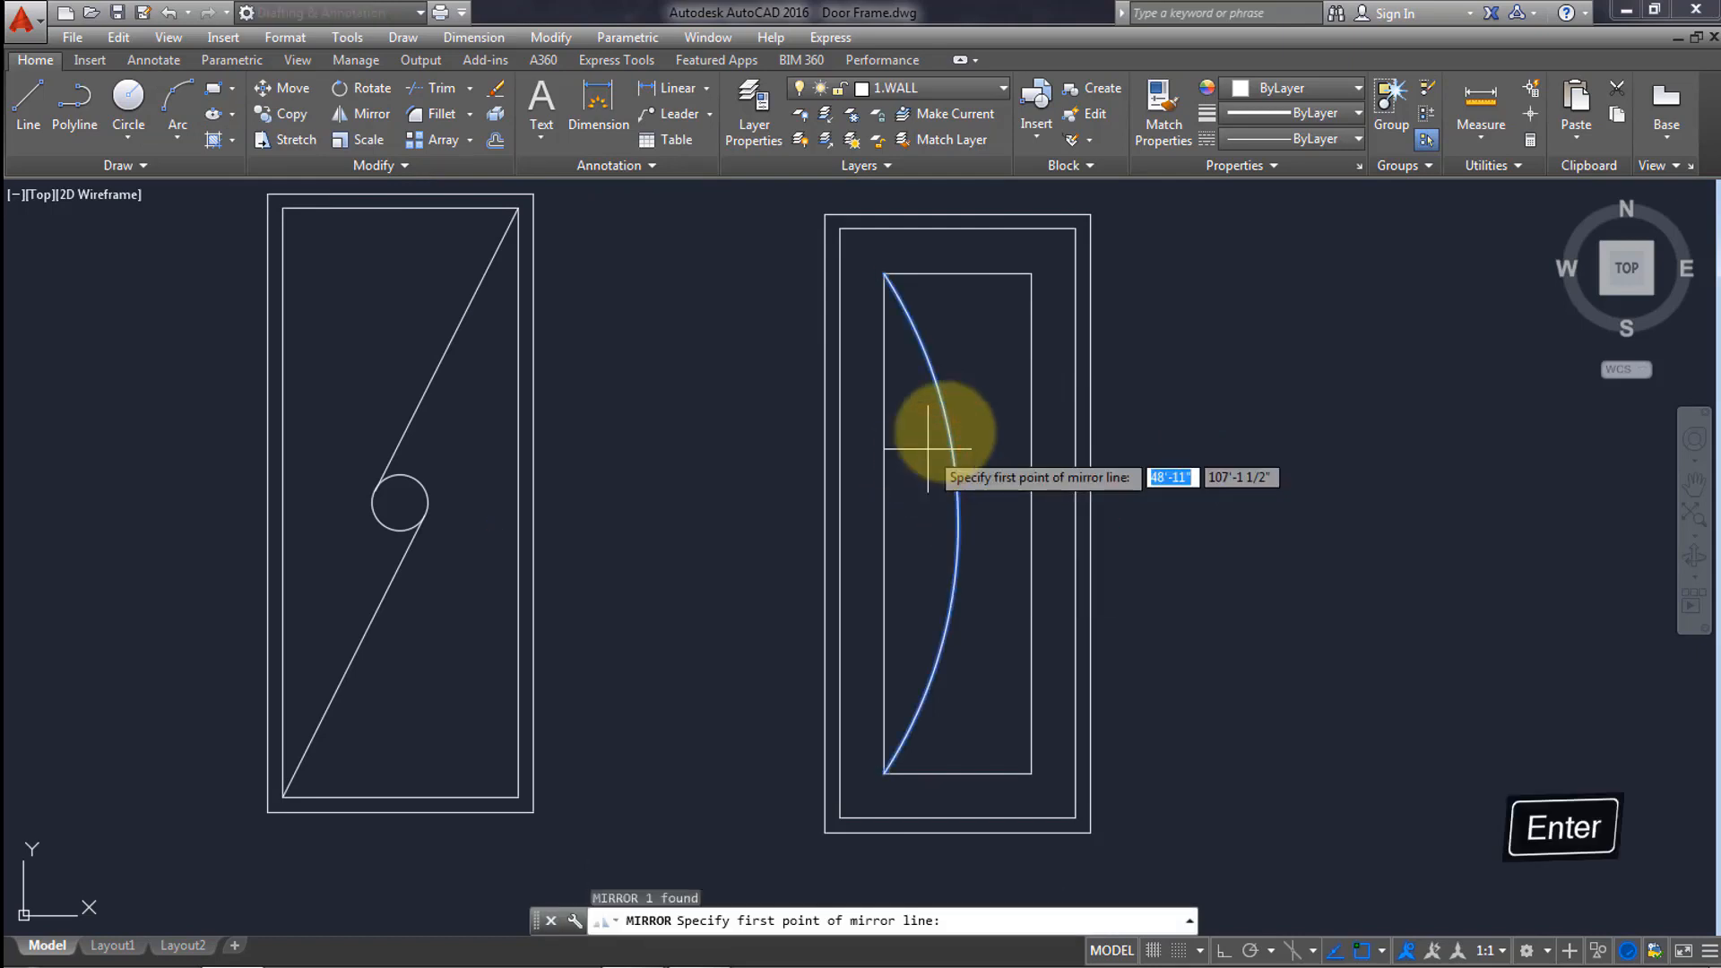
left_click(957, 274)
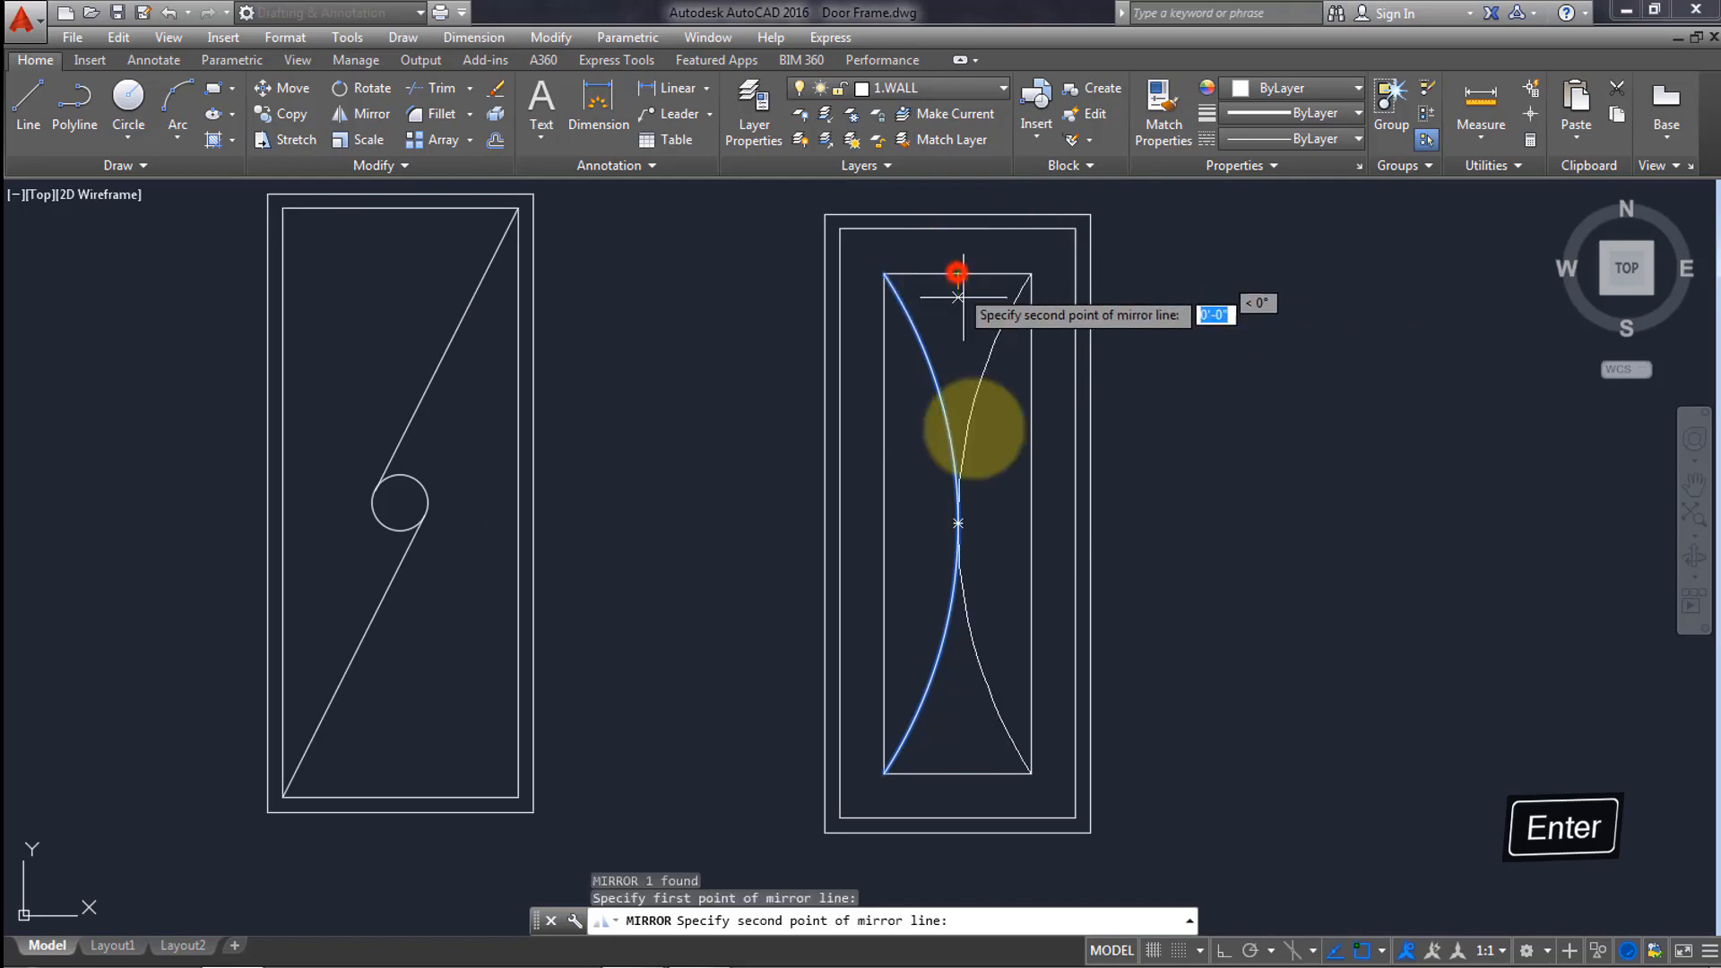
left_click(957, 776)
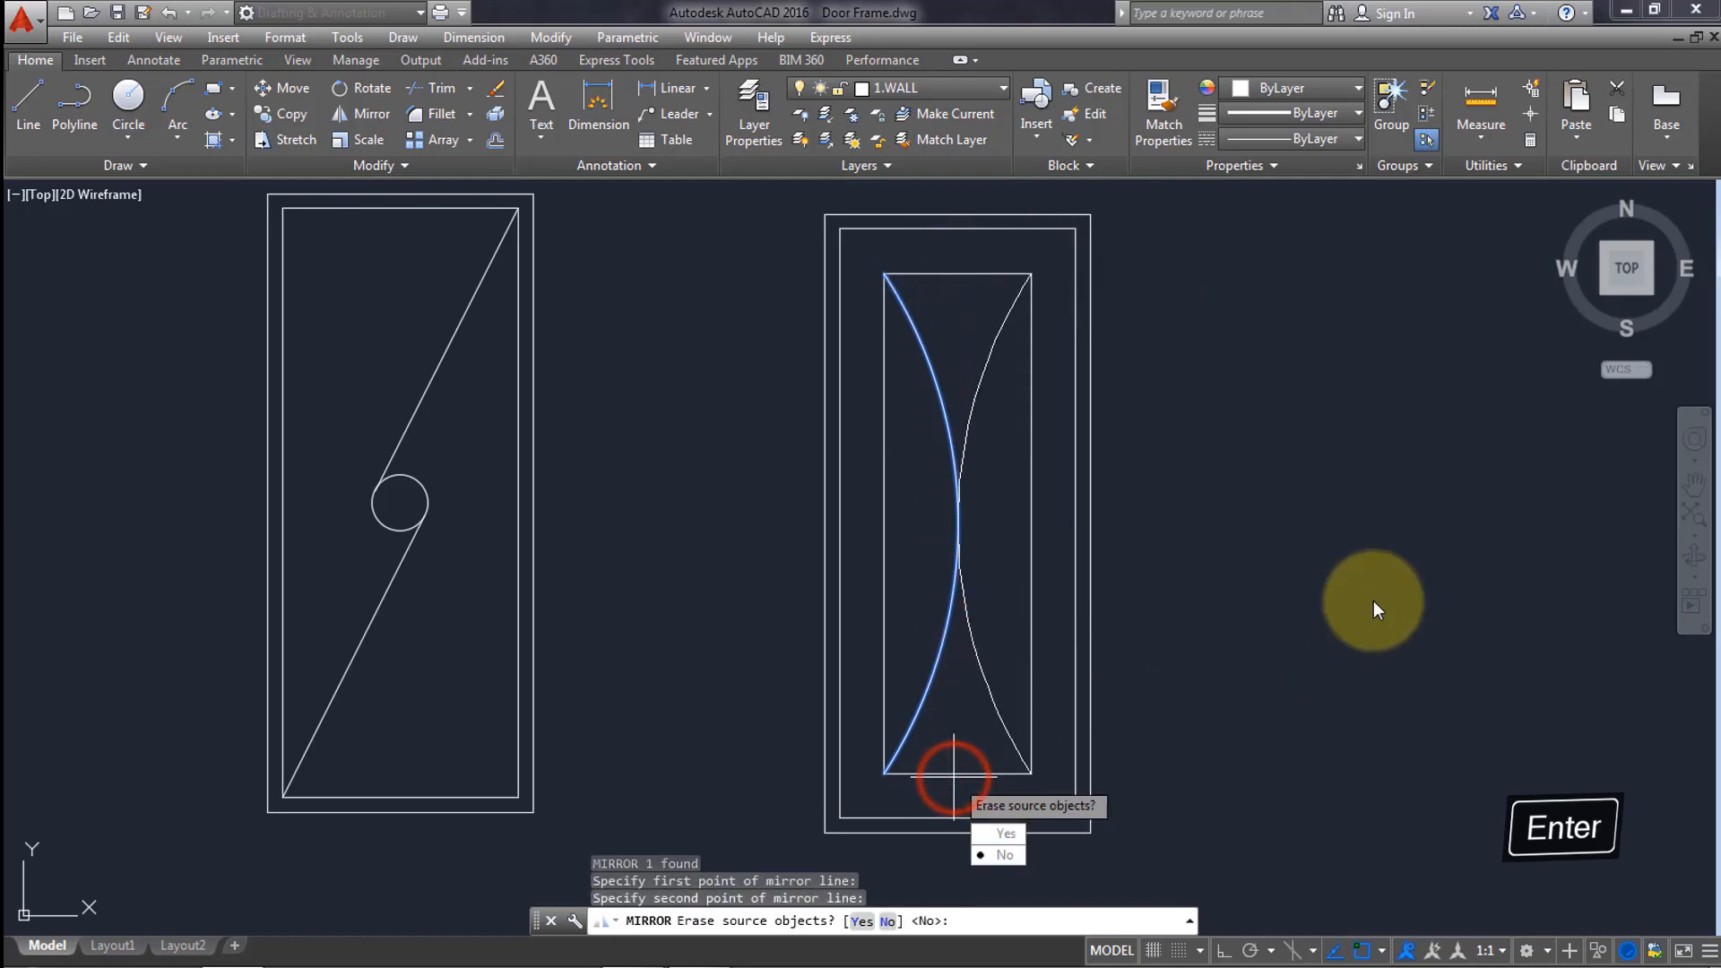
key("Return")
Draw a third rectangle, 3' long and 7' wide, to the right of the second door.
scroll(1222, 644, "down", 2)
mouse_move(1306, 654)
middle_mouse_down()
mouse_move(1102, 592)
mouse_move(983, 403)
mouse_move(987, 614)
mouse_move(971, 621)
middle_mouse_up()
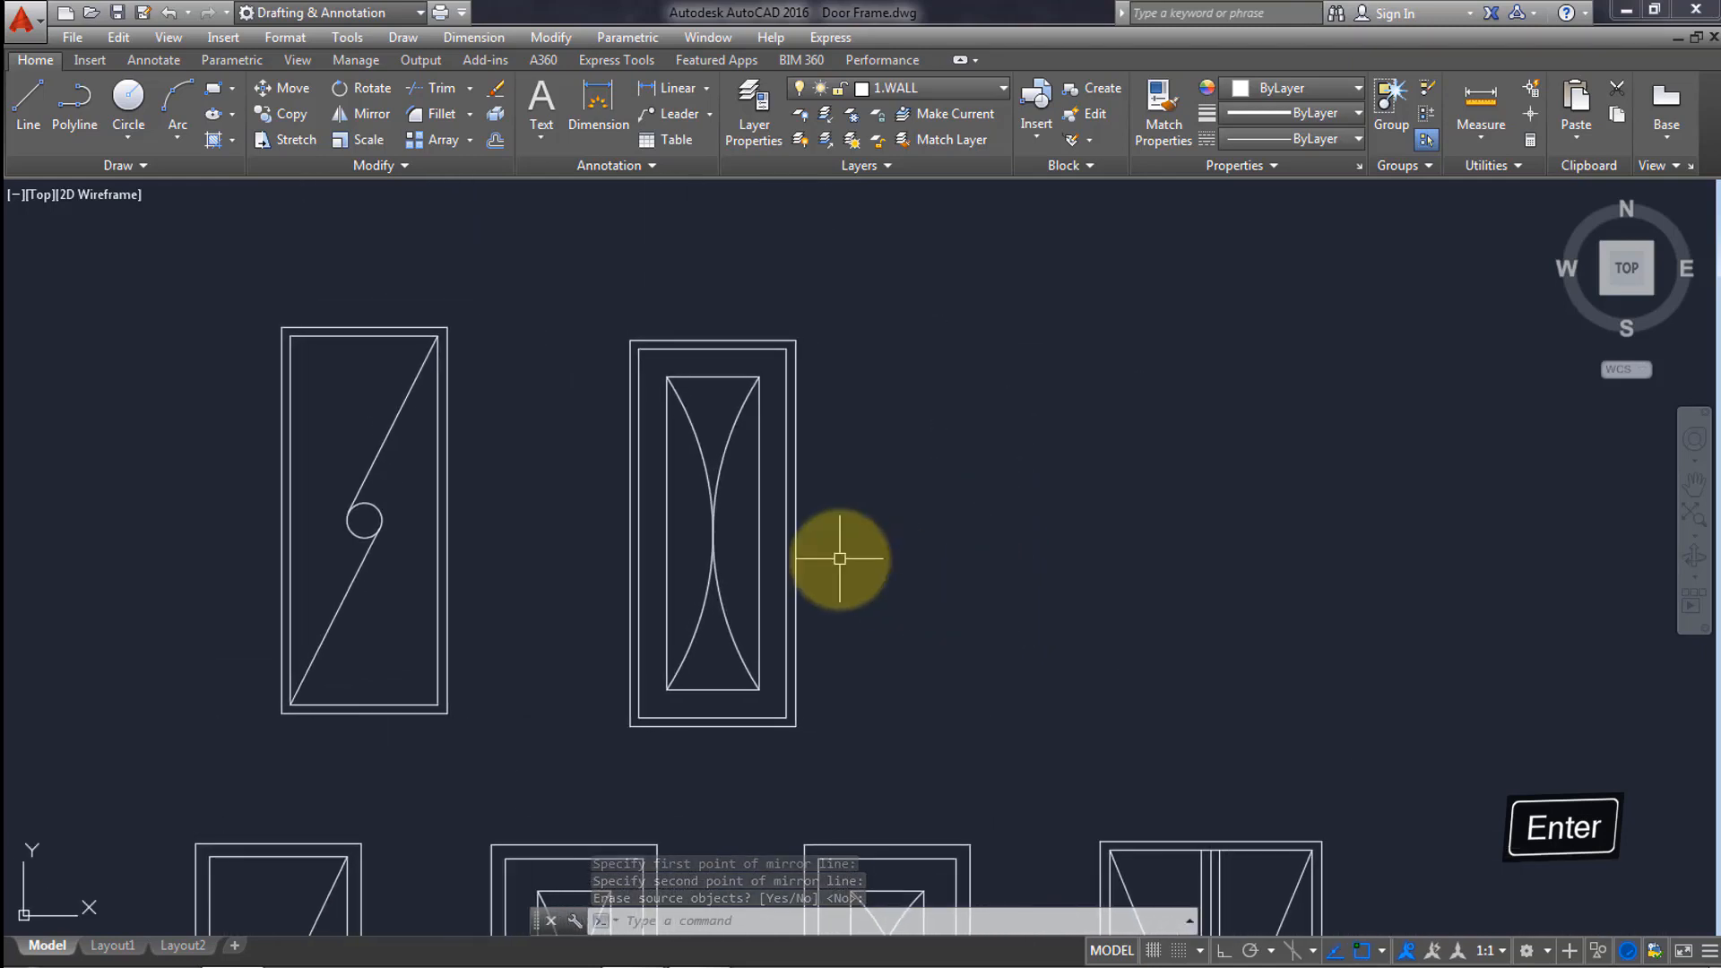
left_click(212, 89)
left_click(926, 312)
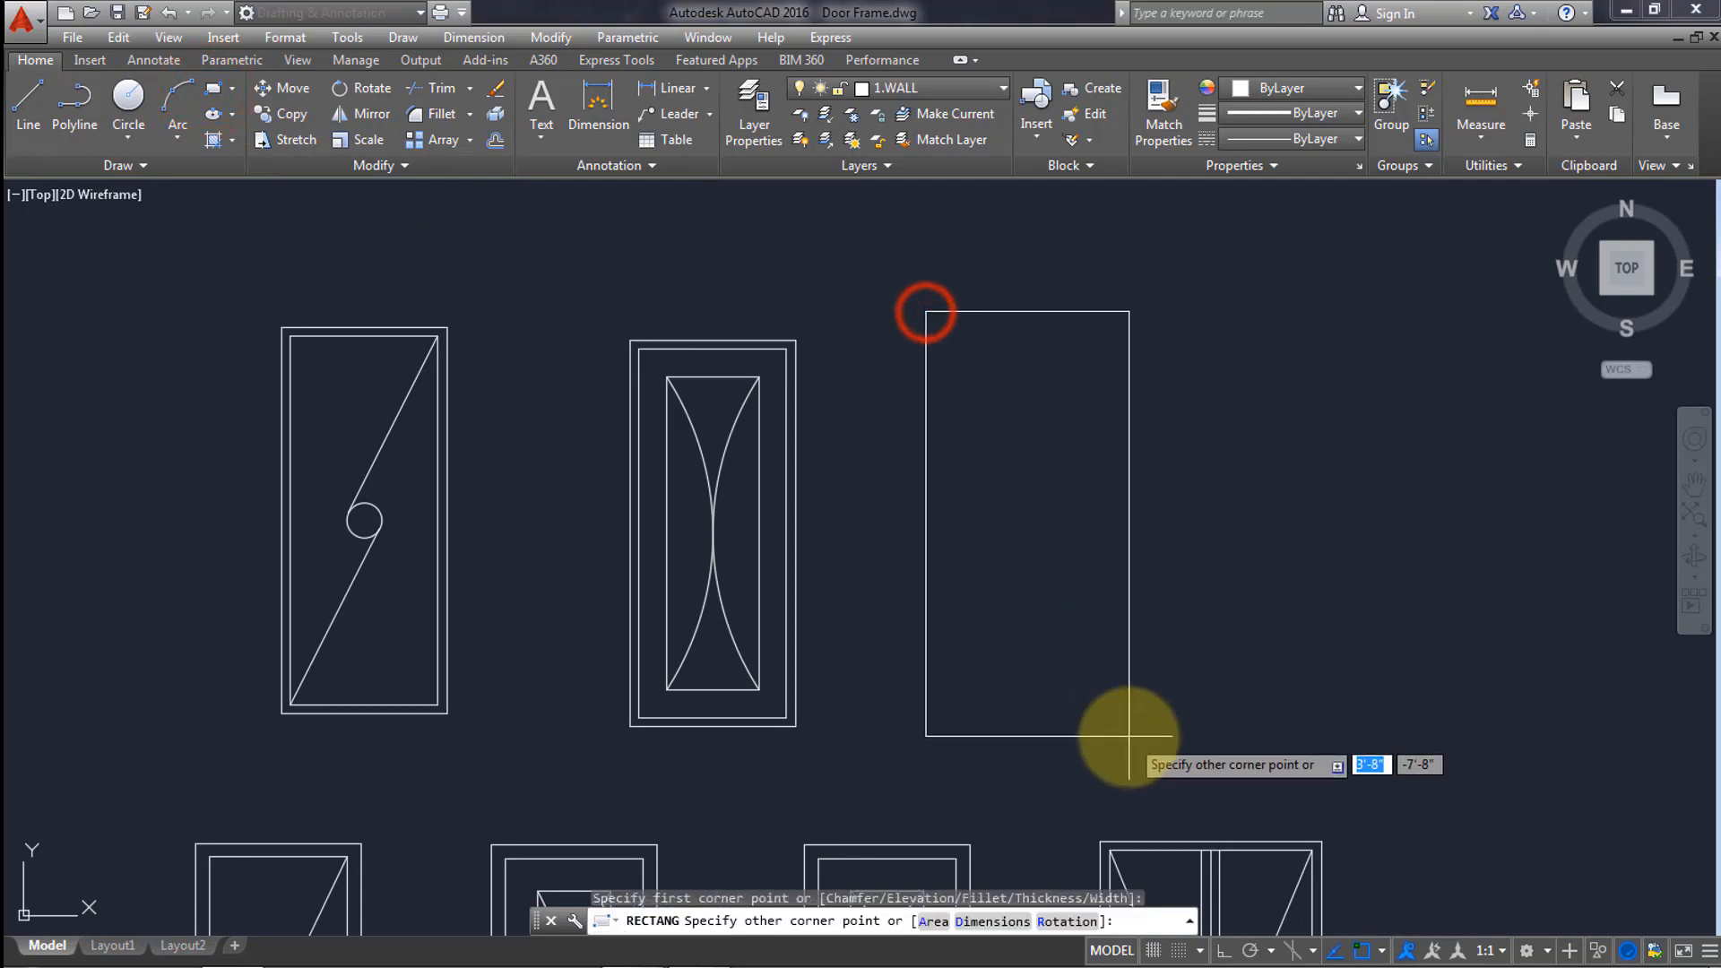
right_click(1066, 565)
left_click(1142, 704)
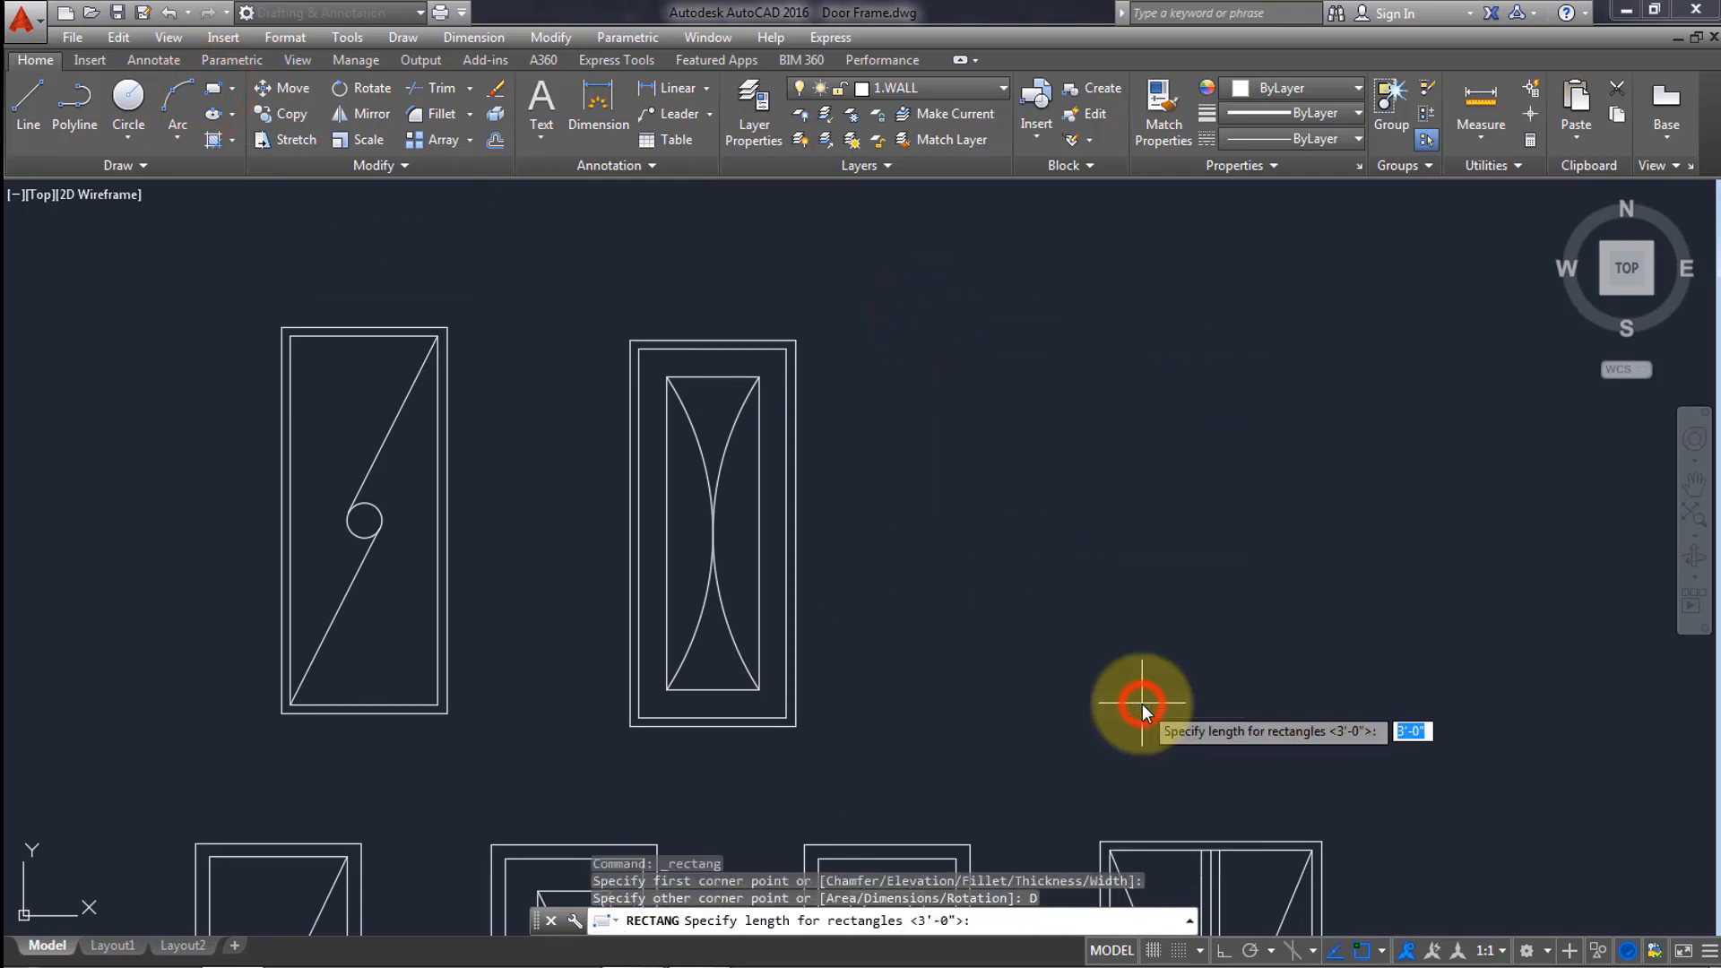
type("3")
key("Return")
type("7")
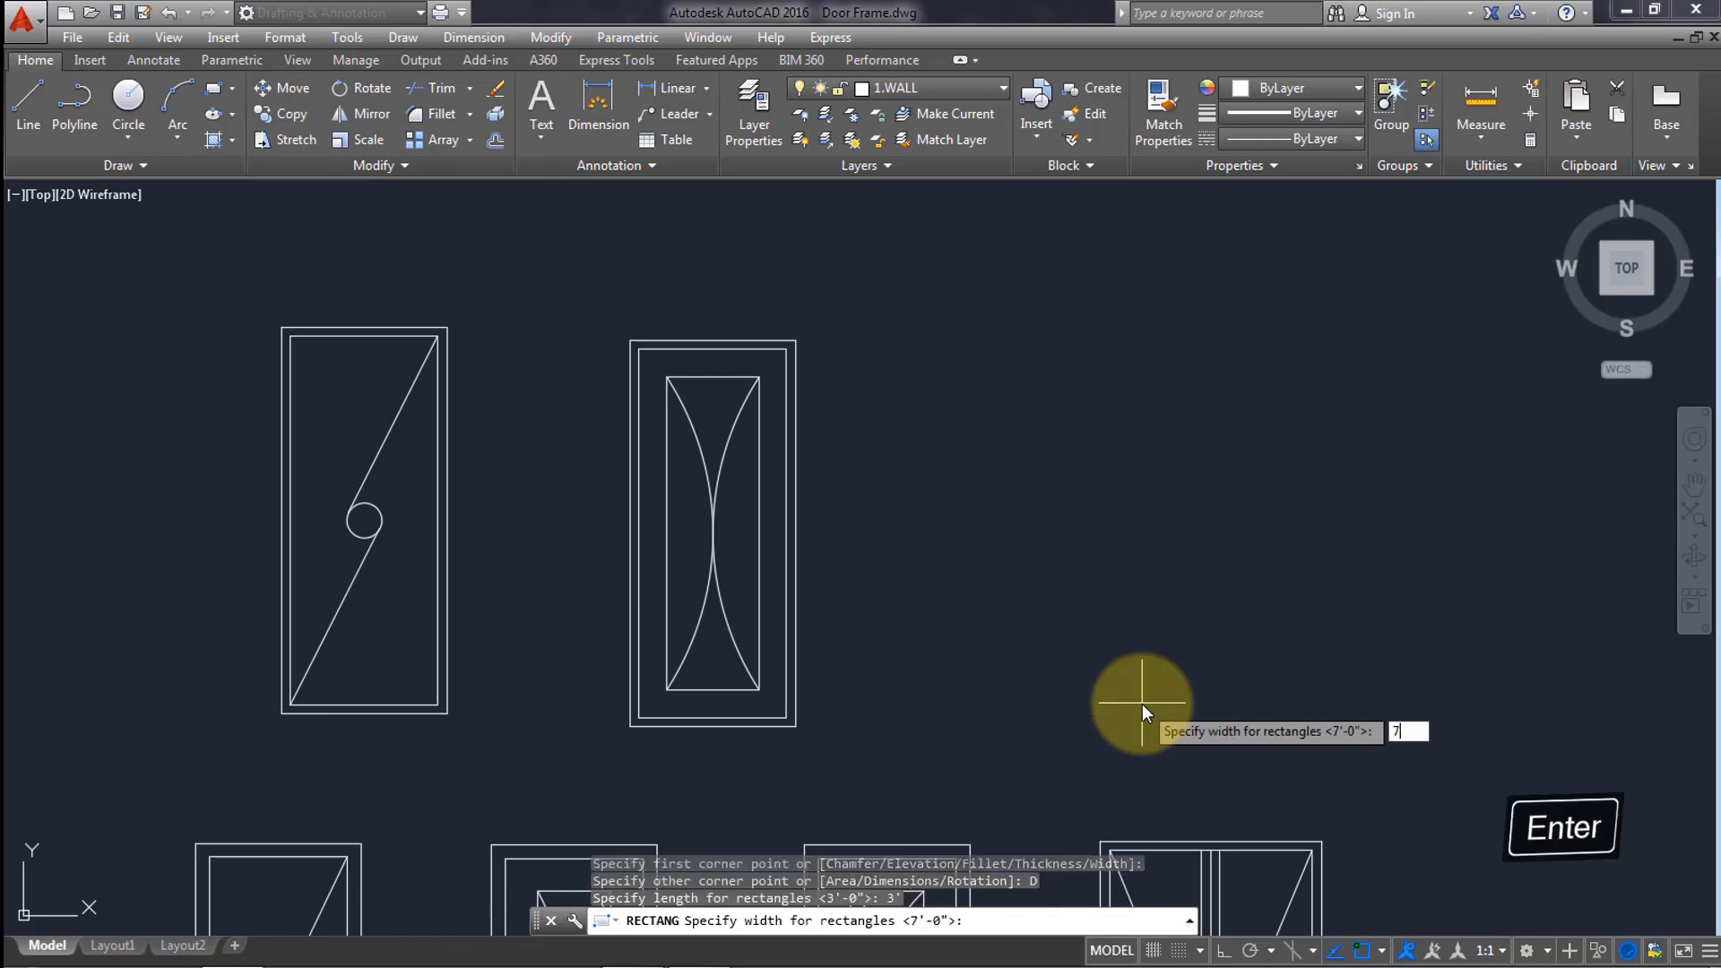
key("Return")
left_click(1134, 709)
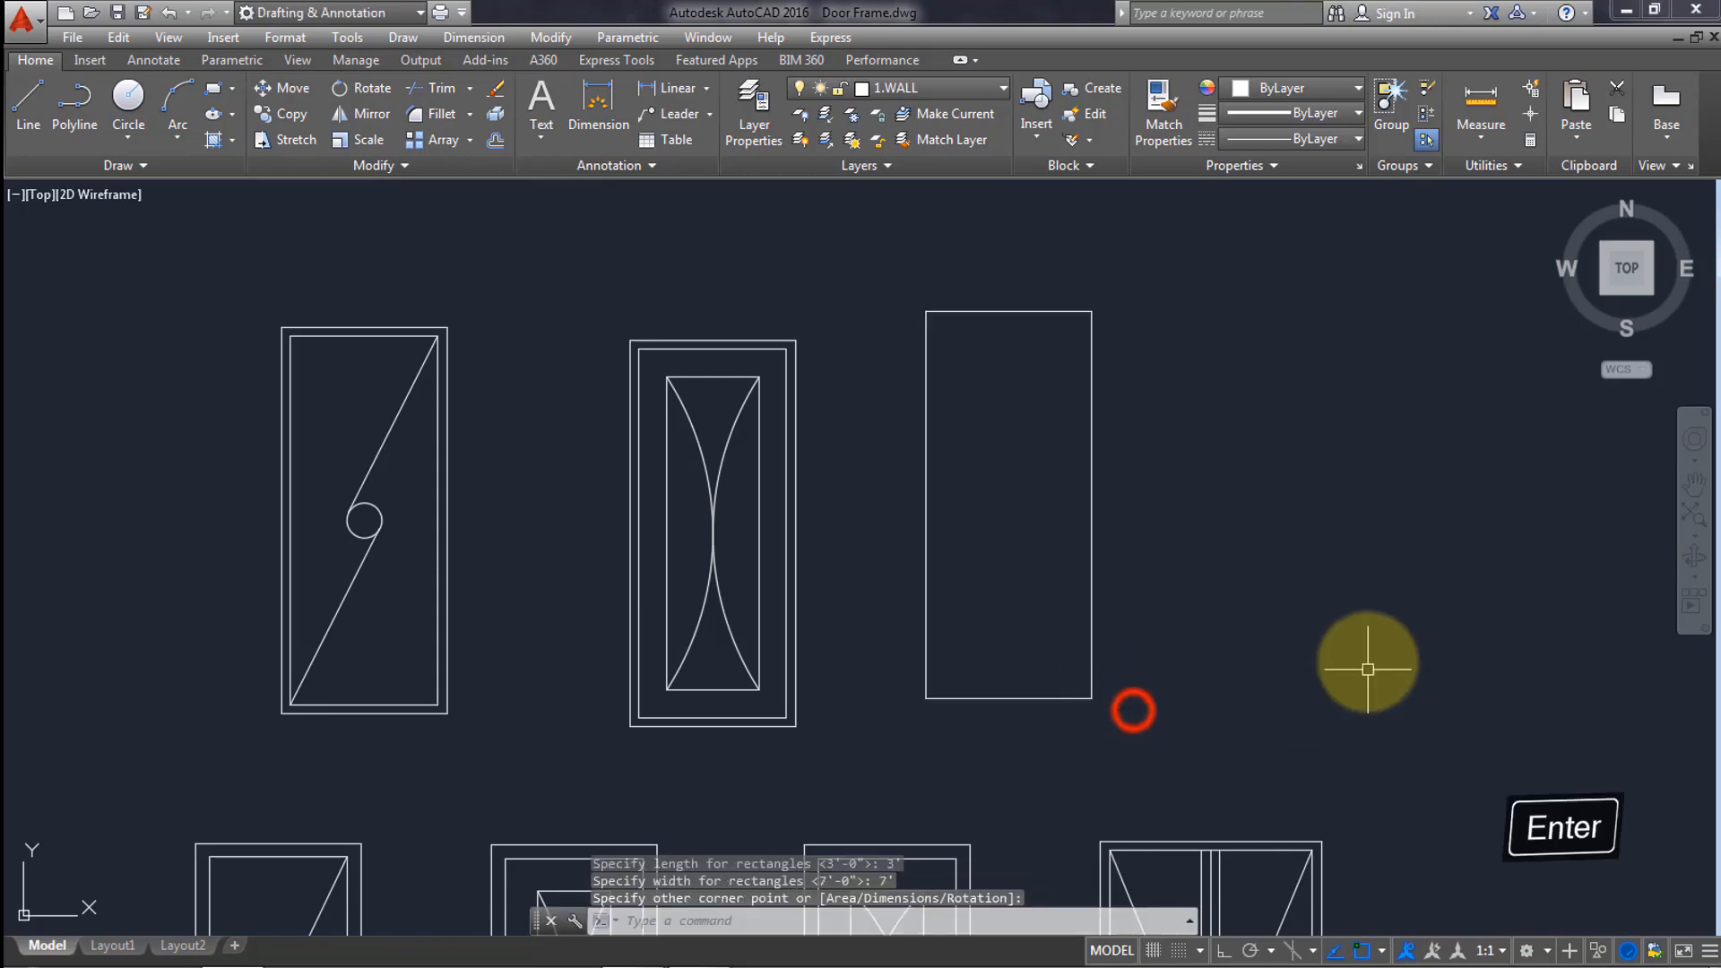
Offset the third rectangle inward by 2" to form its frame.
type("o")
key("Return")
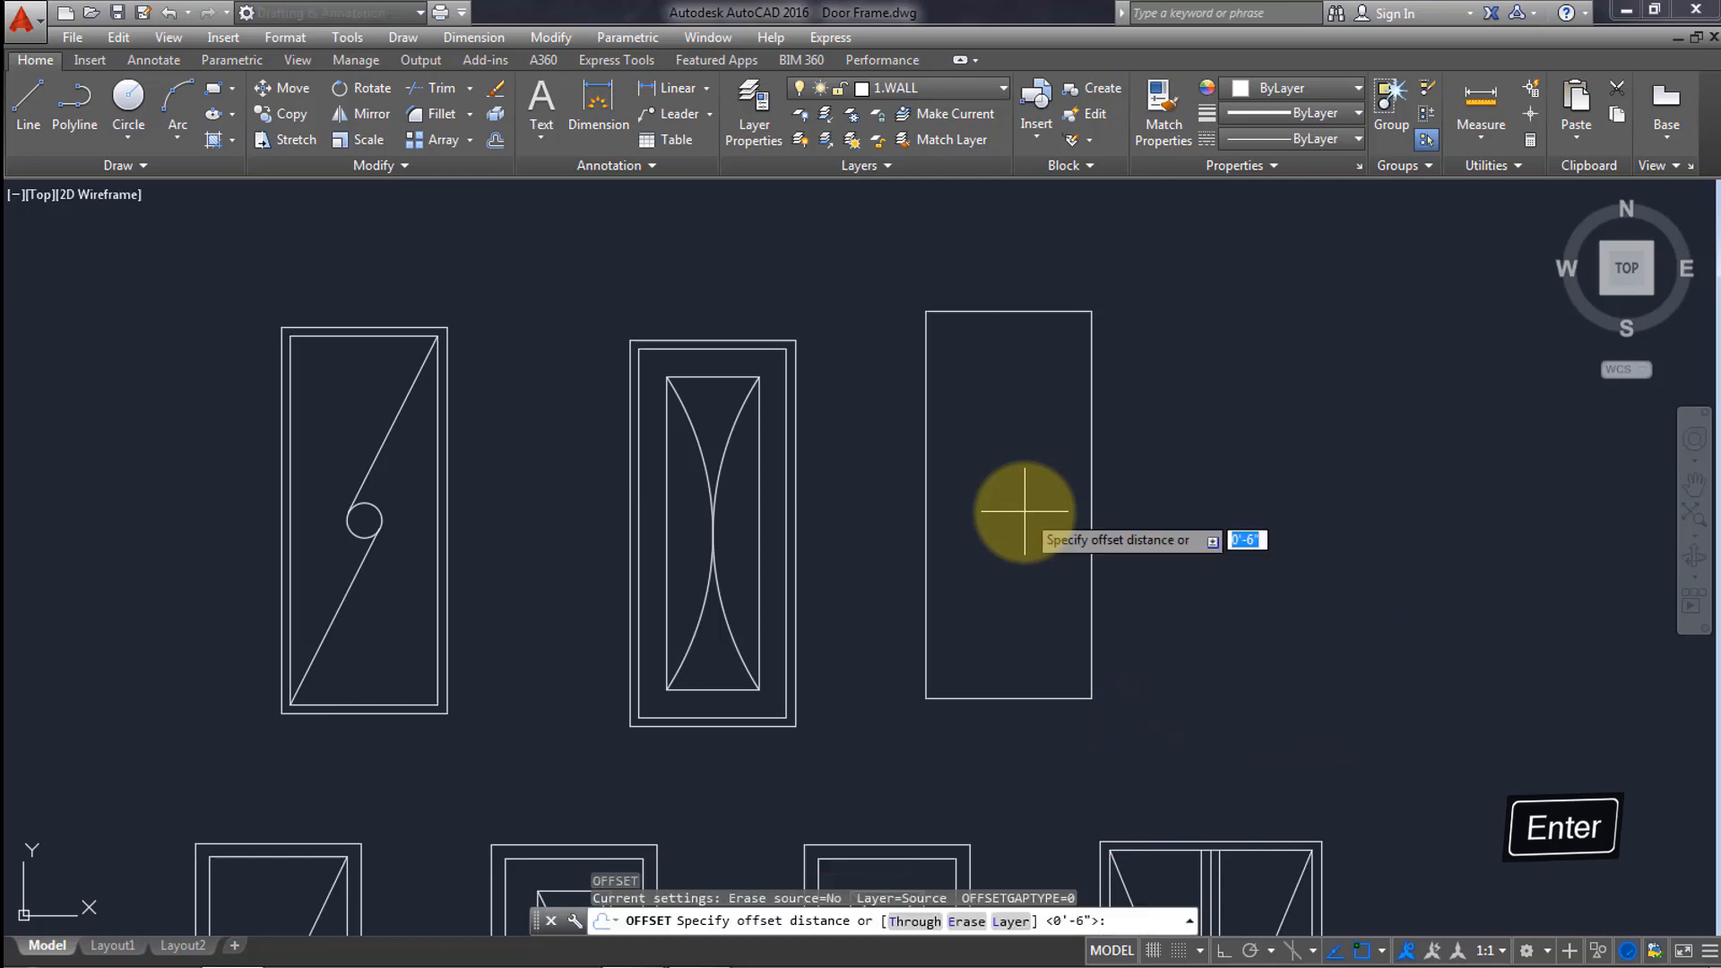
key("Return")
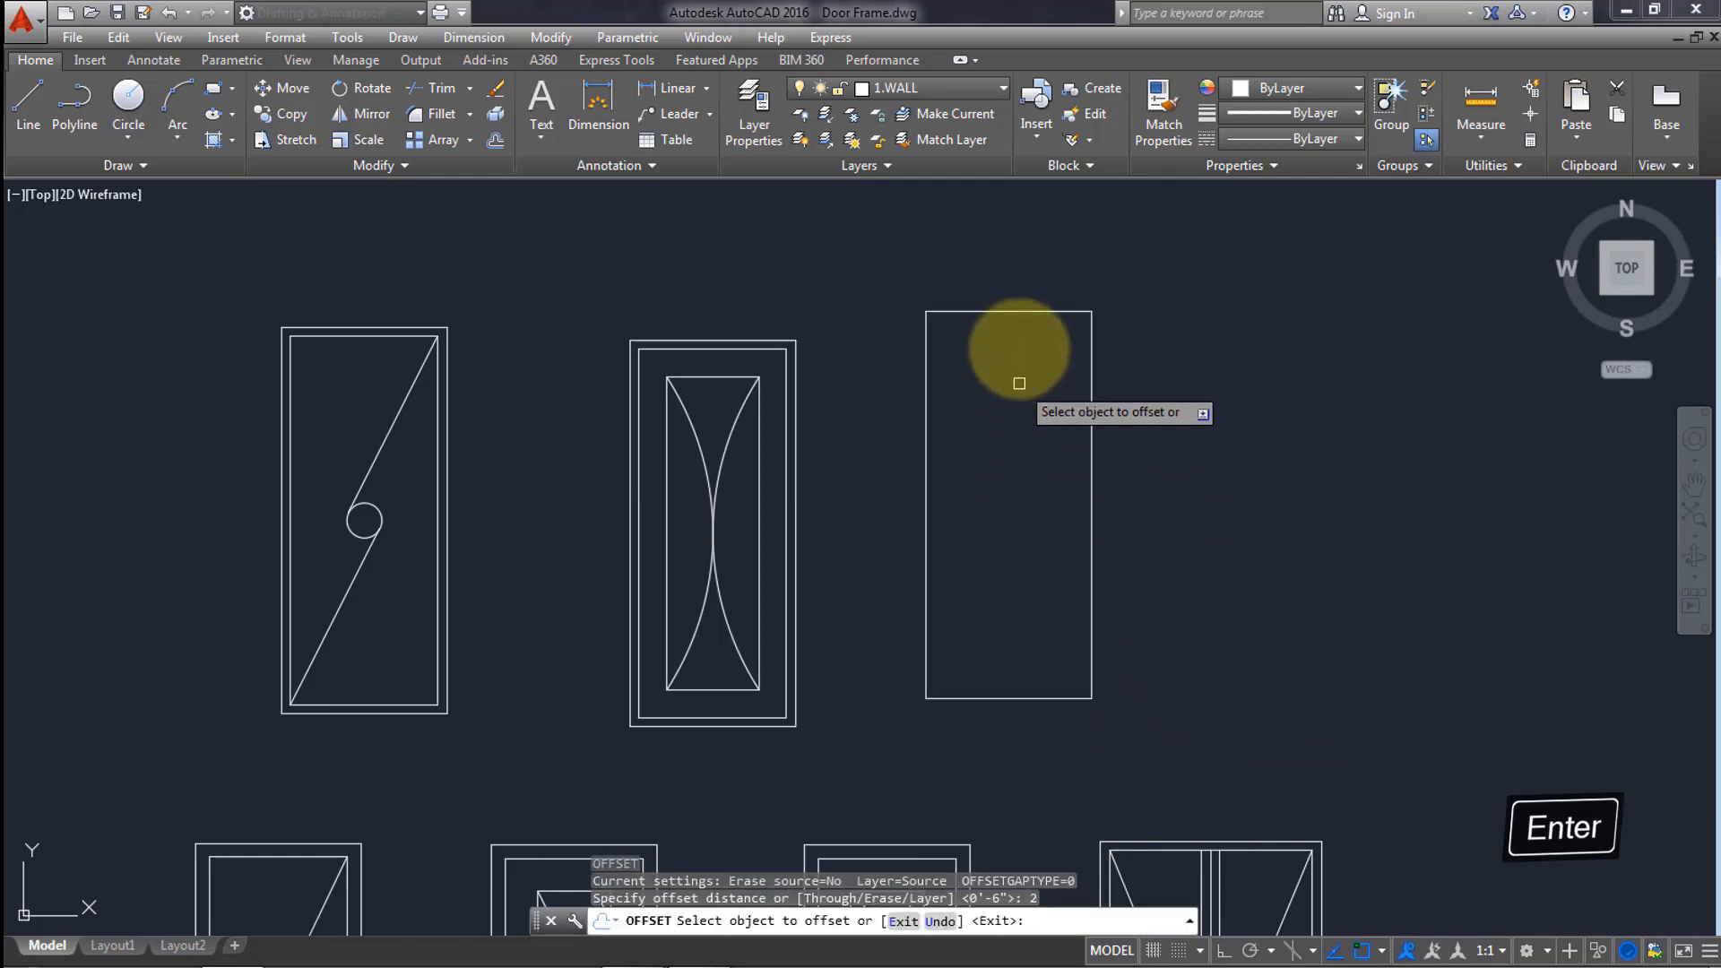
left_click(1025, 317)
left_click(1026, 490)
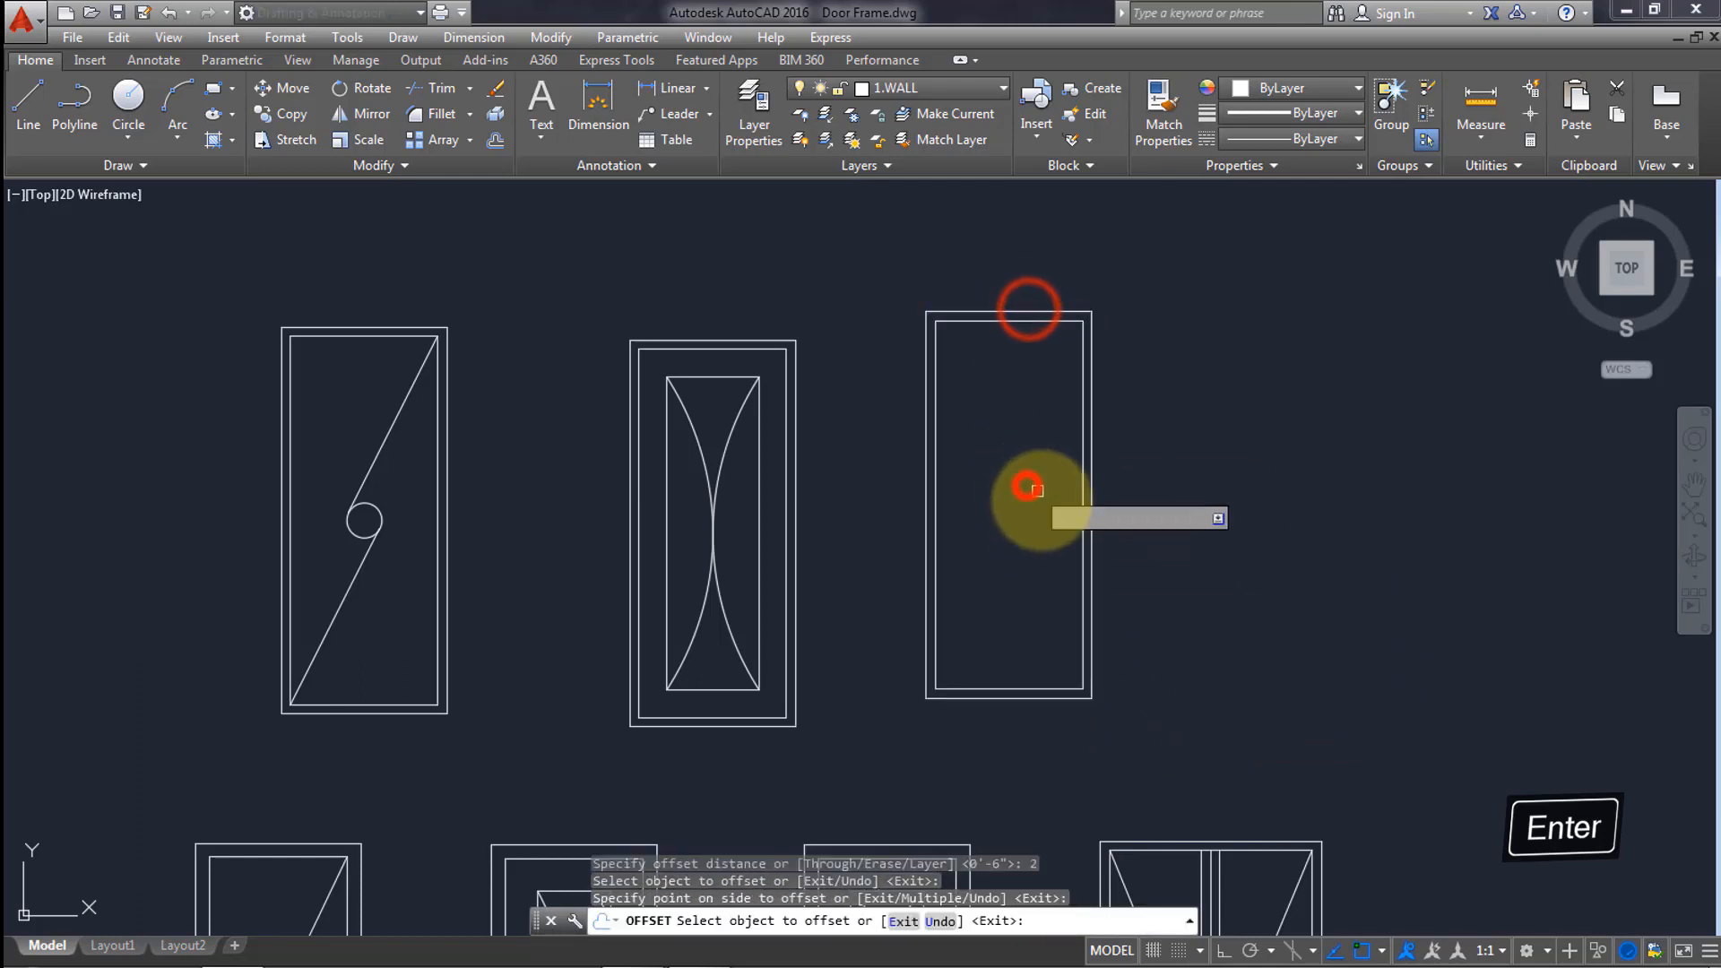
Offset the third door's inner frame inward by 6" to form the panel and finish the Offset command.
left_click(1020, 319)
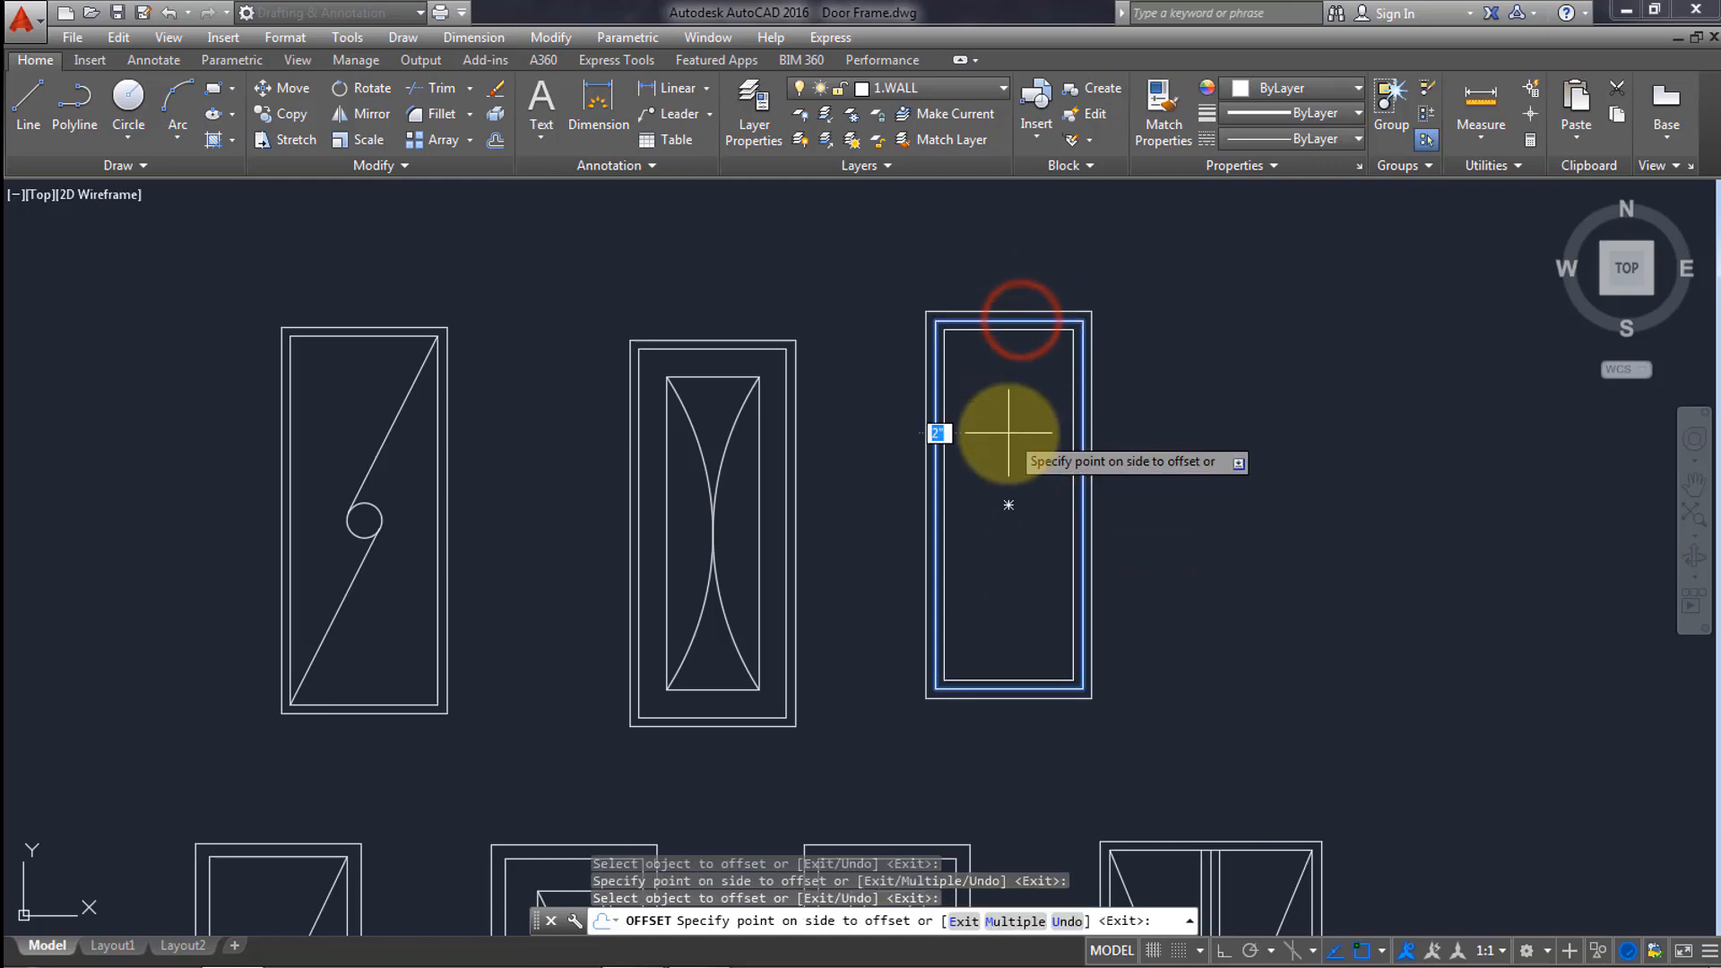
key("Return")
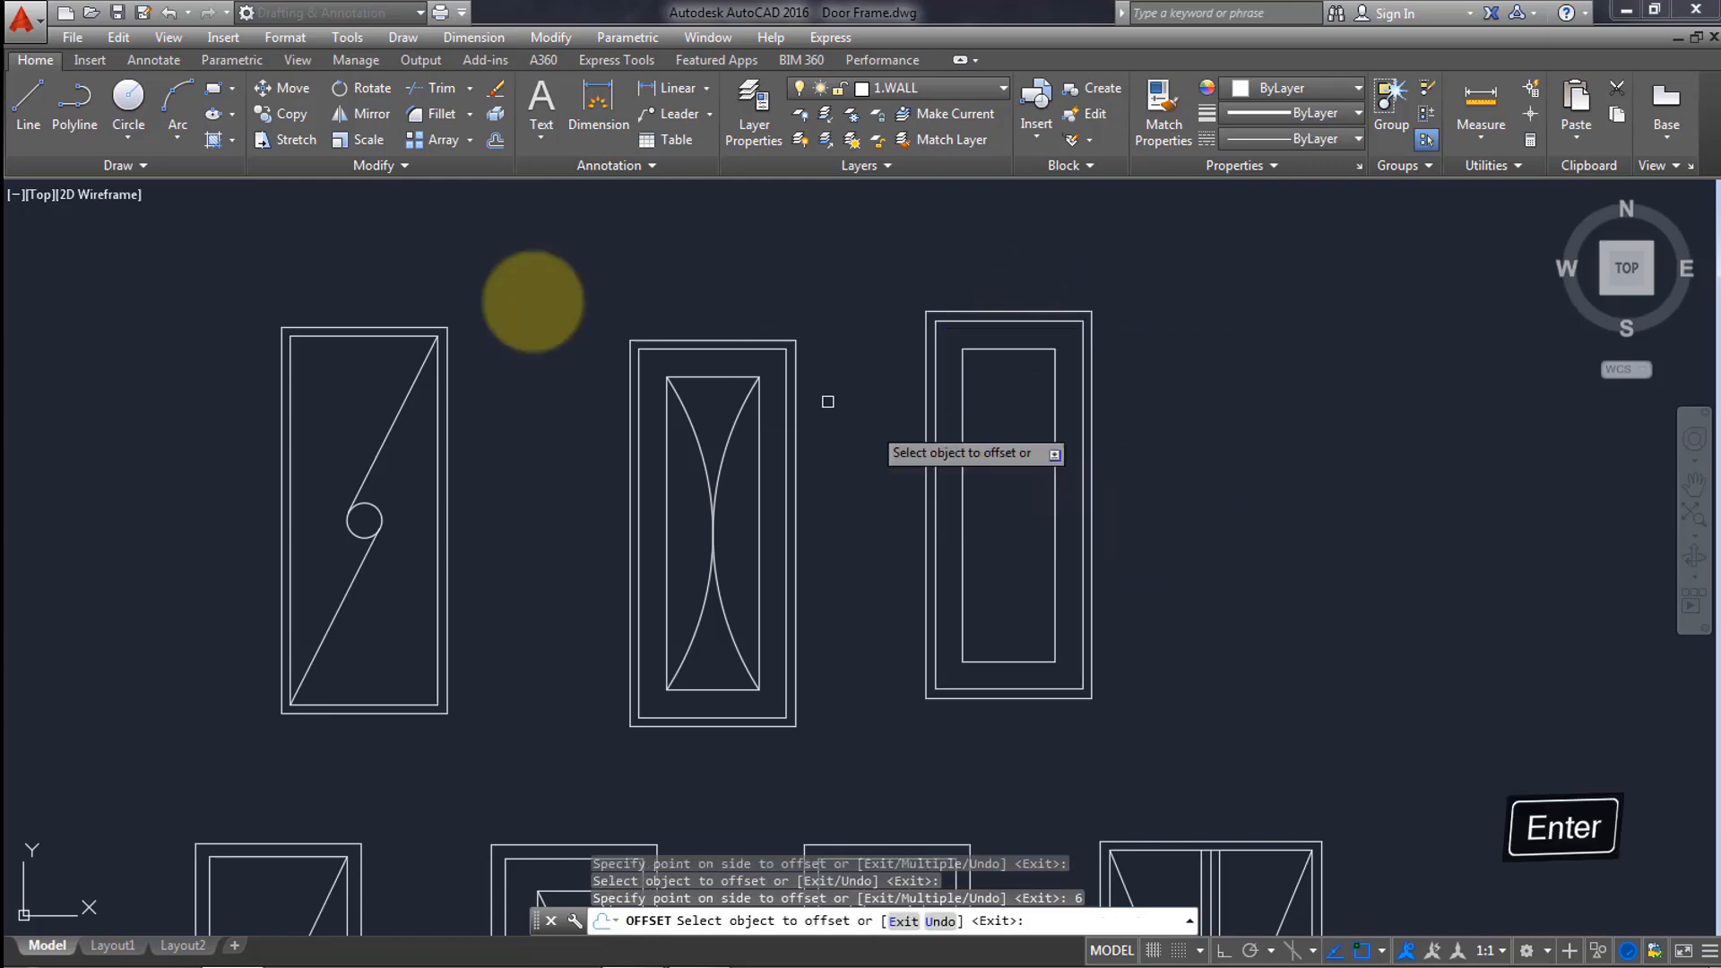
key("Return")
left_click(172, 105)
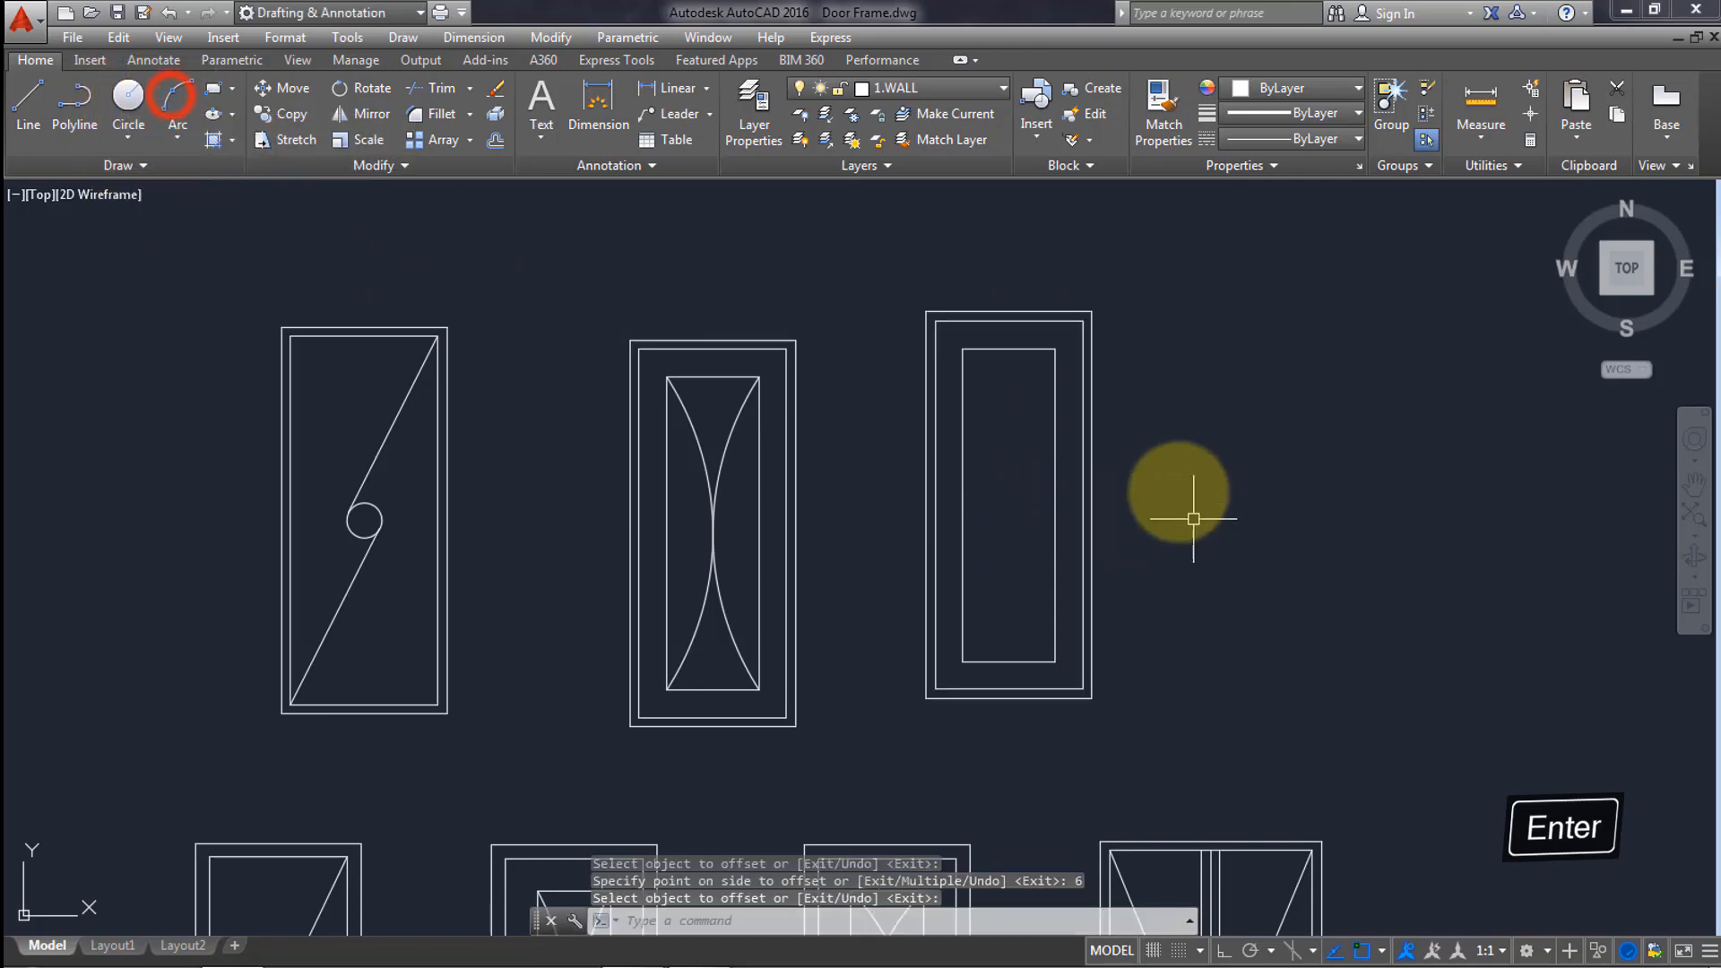
key("Return")
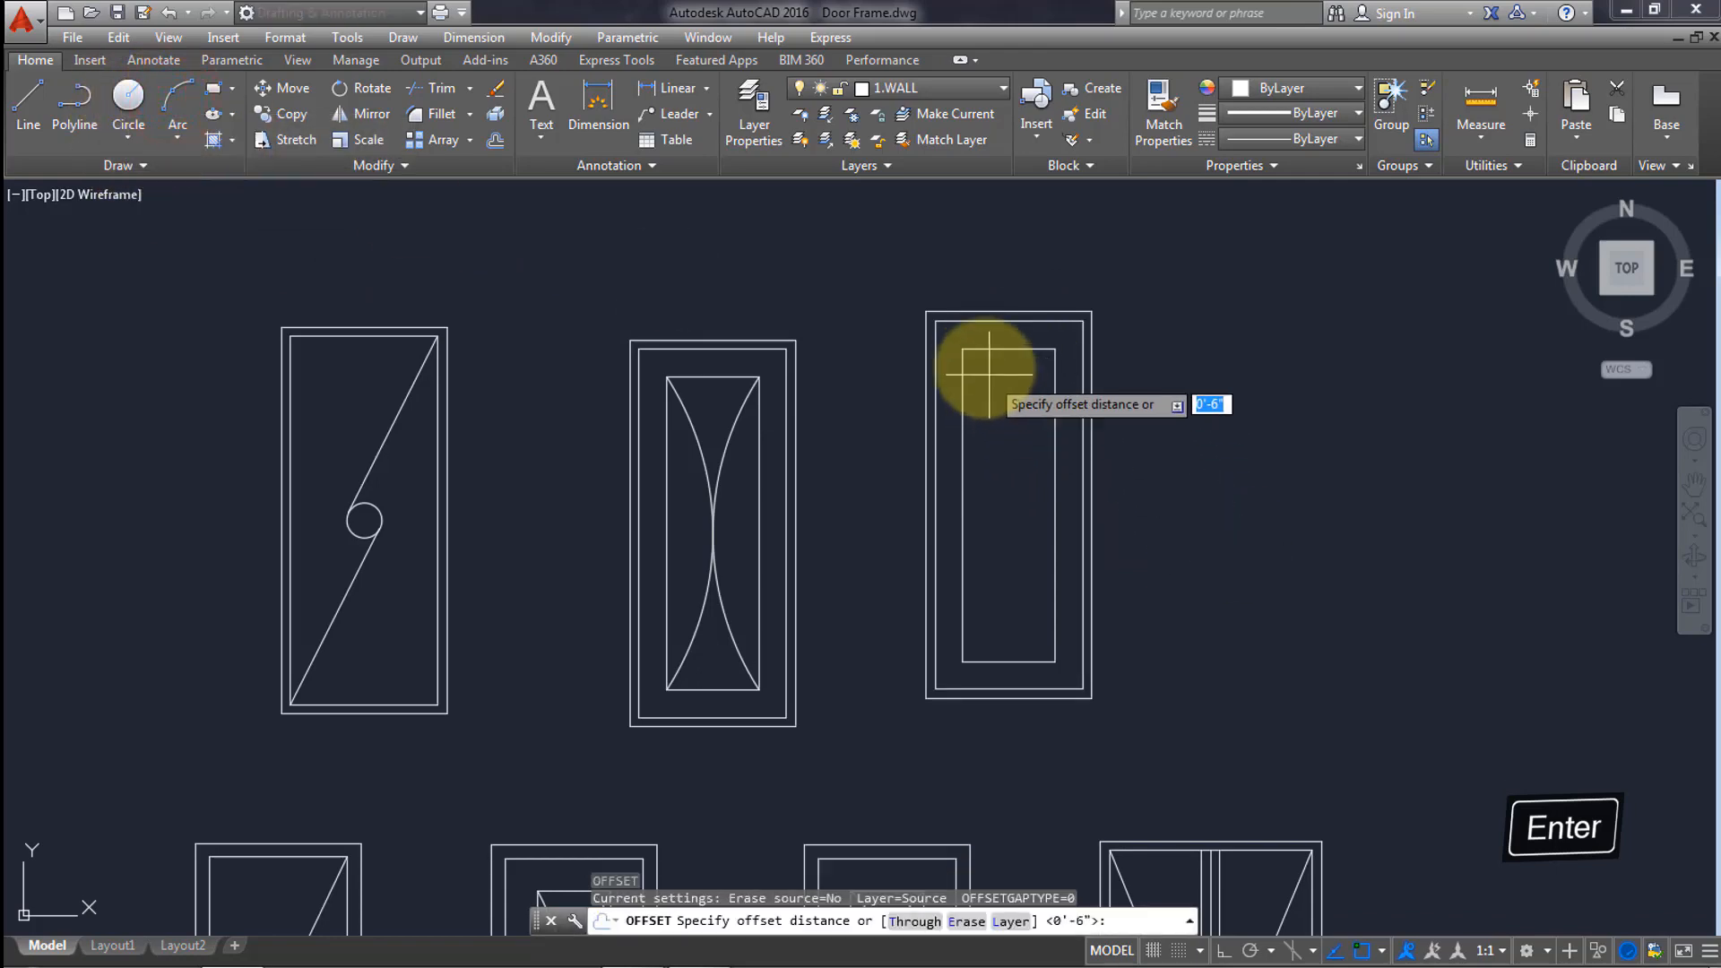
left_click(963, 349)
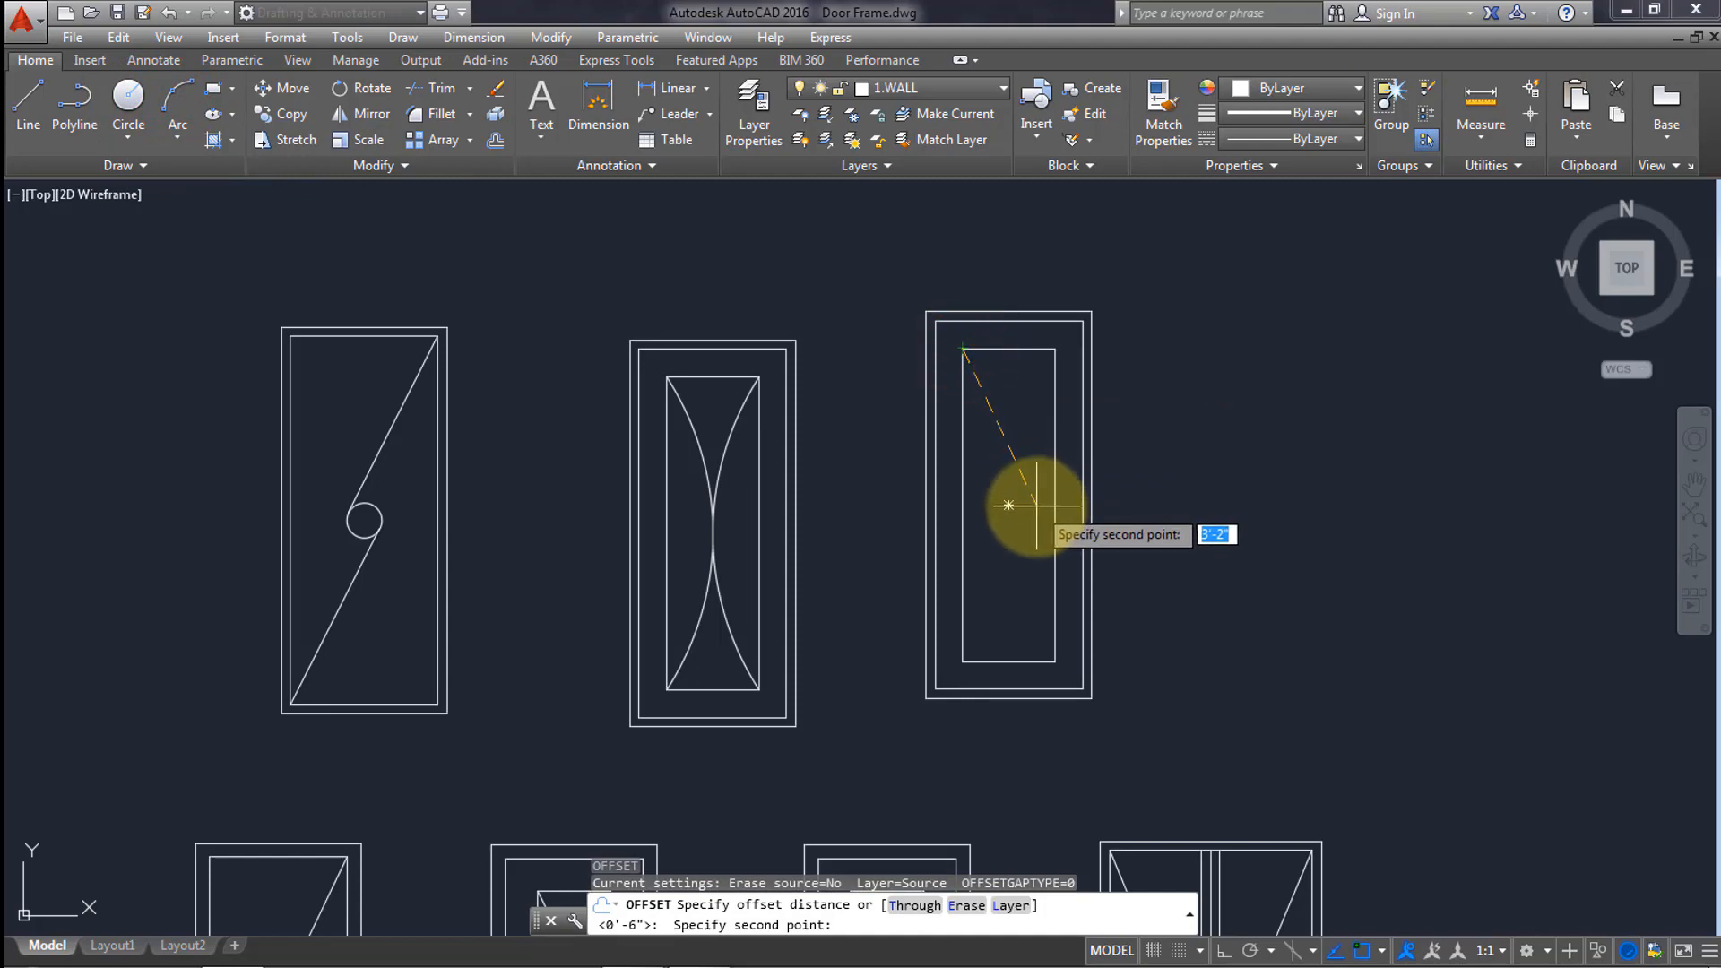
left_click(1036, 507)
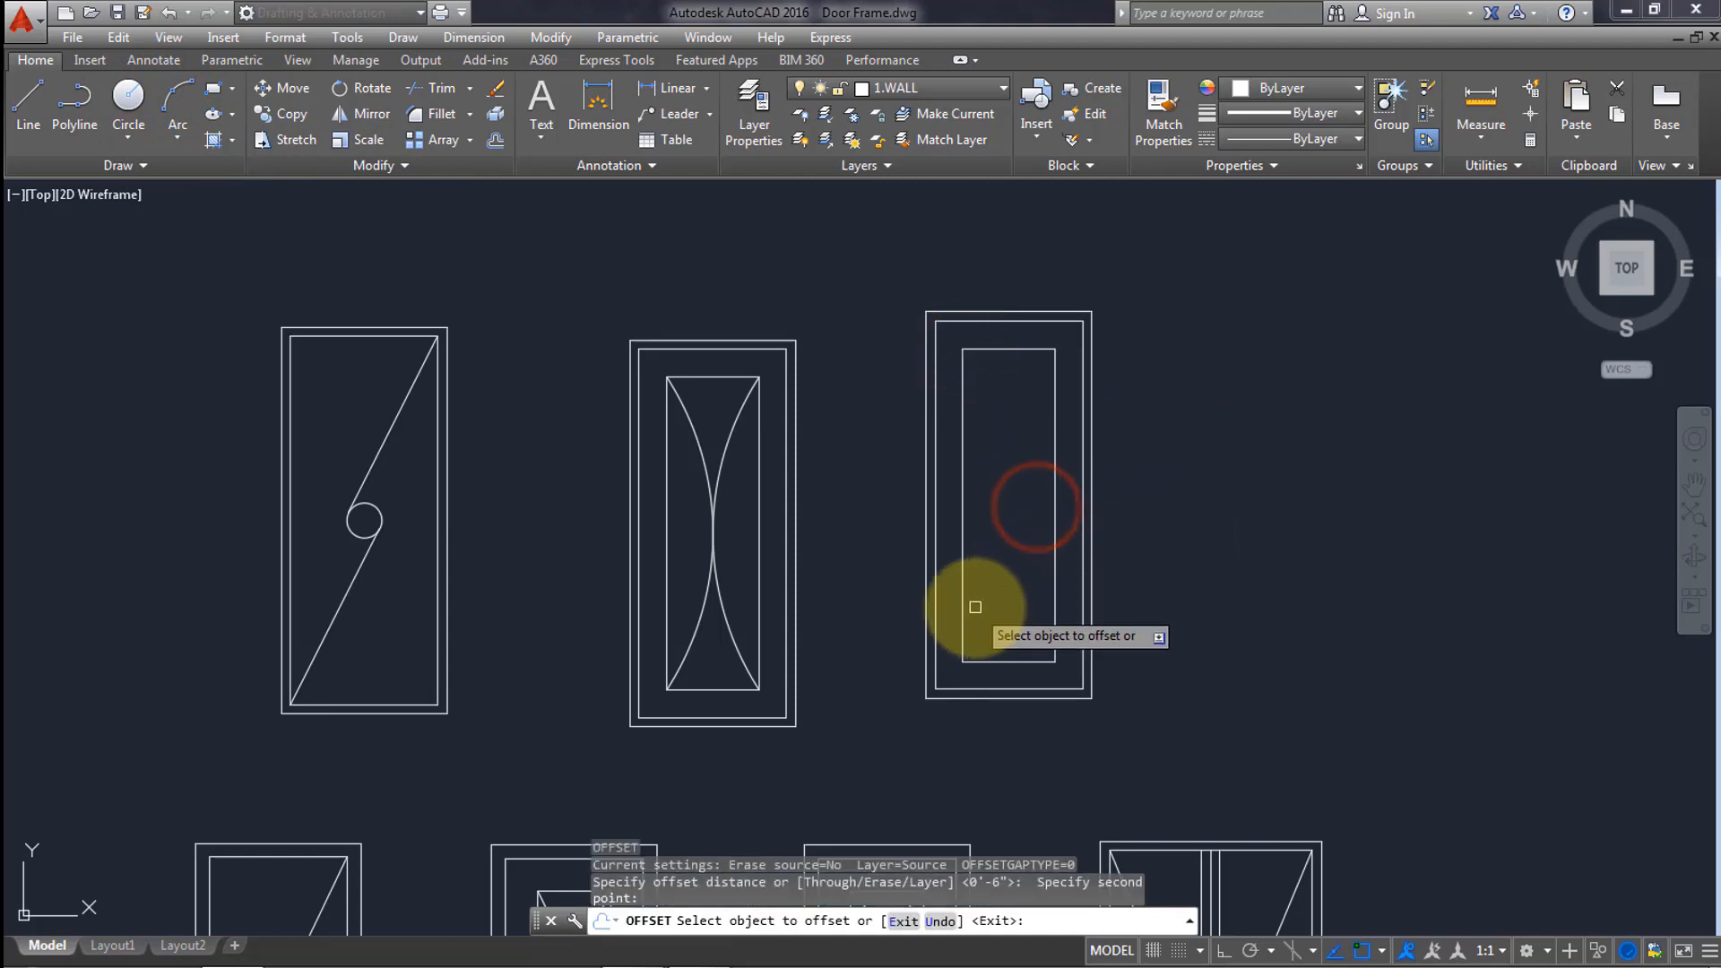
key("Escape")
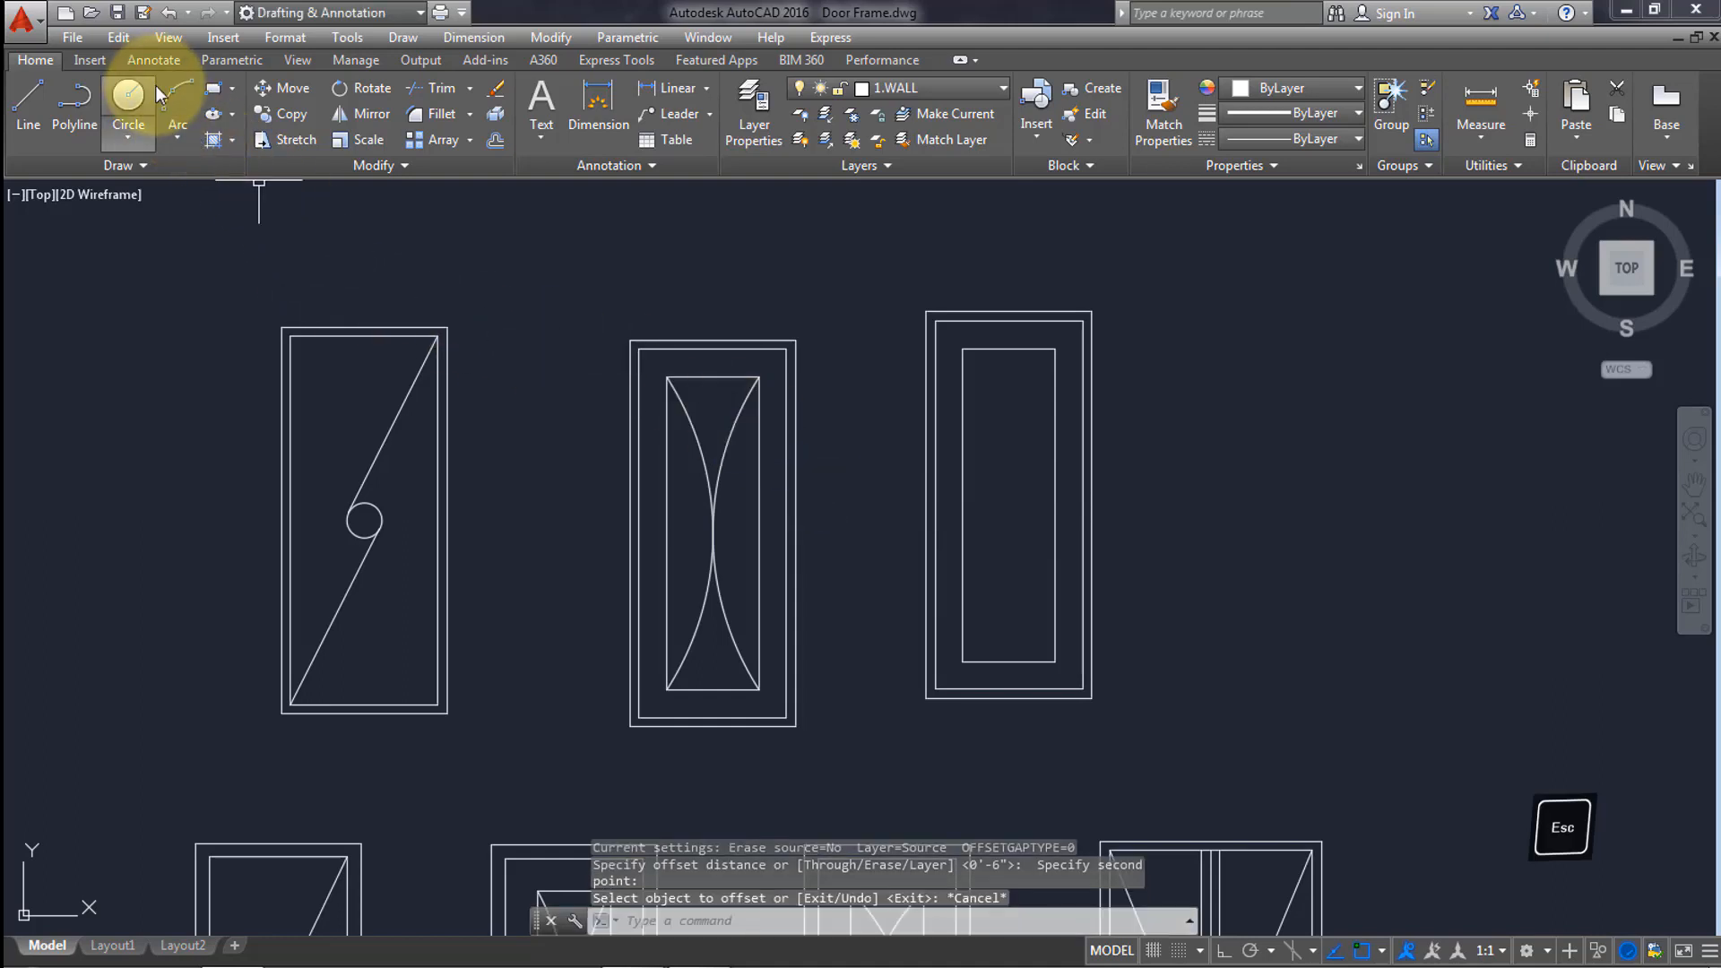
Draw an arc from the third door's panel upper-left corner through a mid-height point near its right edge to its lower-left corner.
left_click(177, 106)
left_click(962, 348)
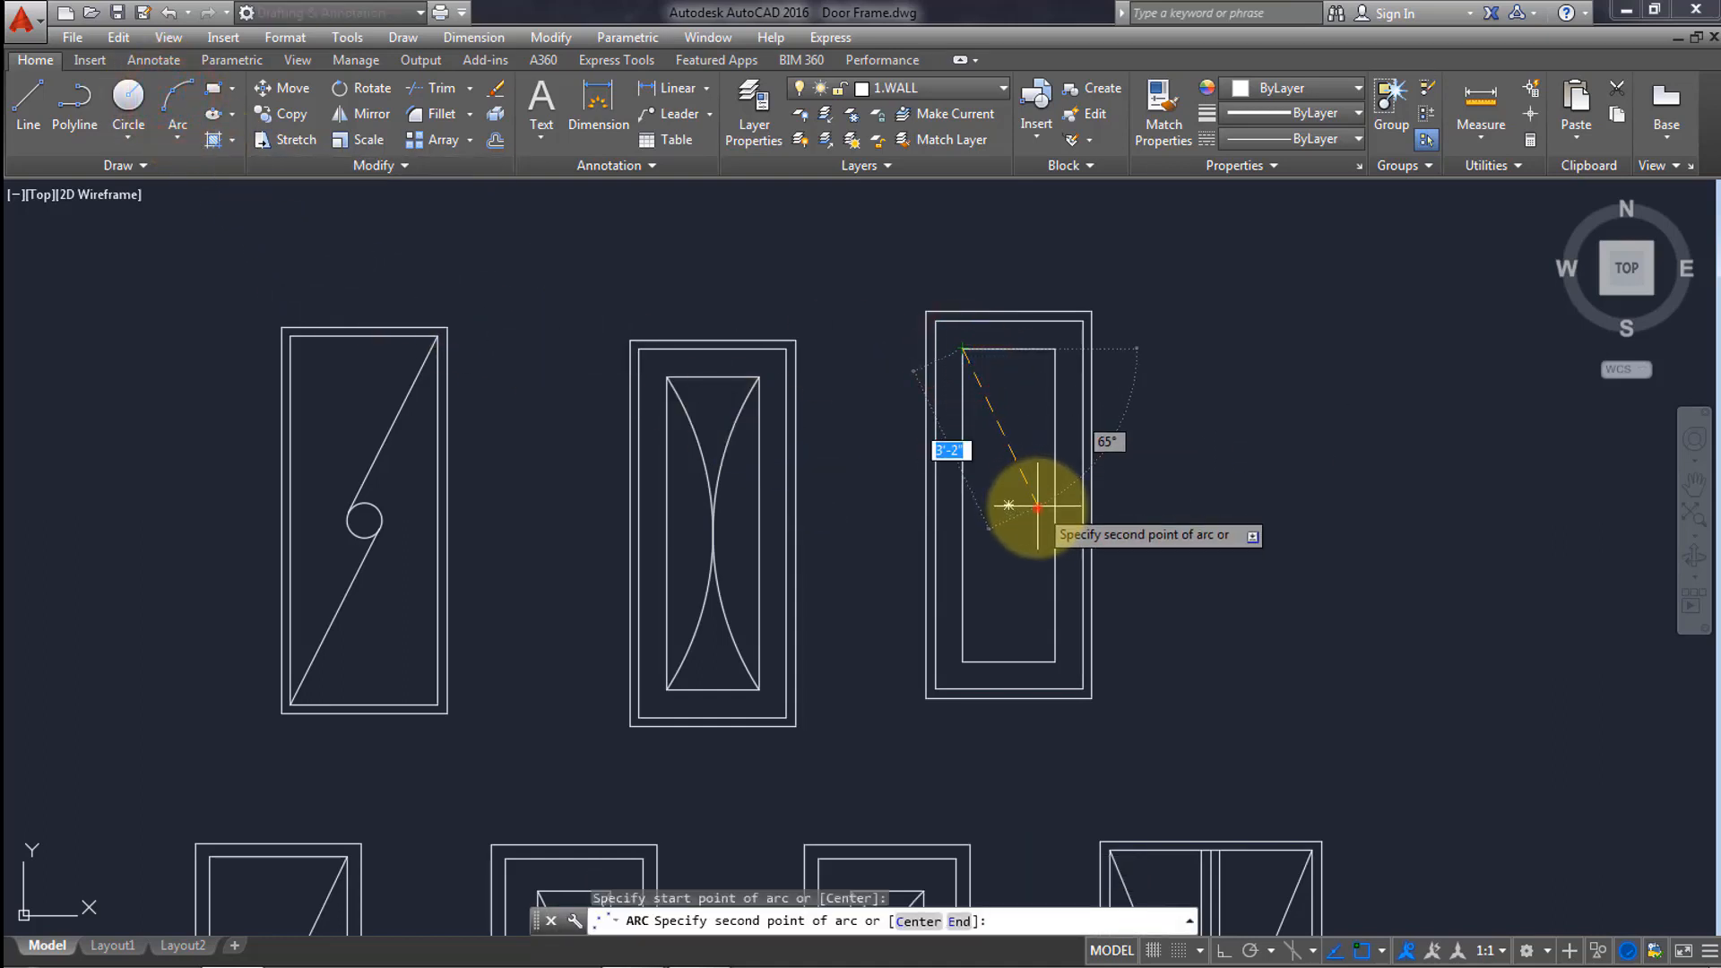
left_click(1035, 505)
left_click(962, 661)
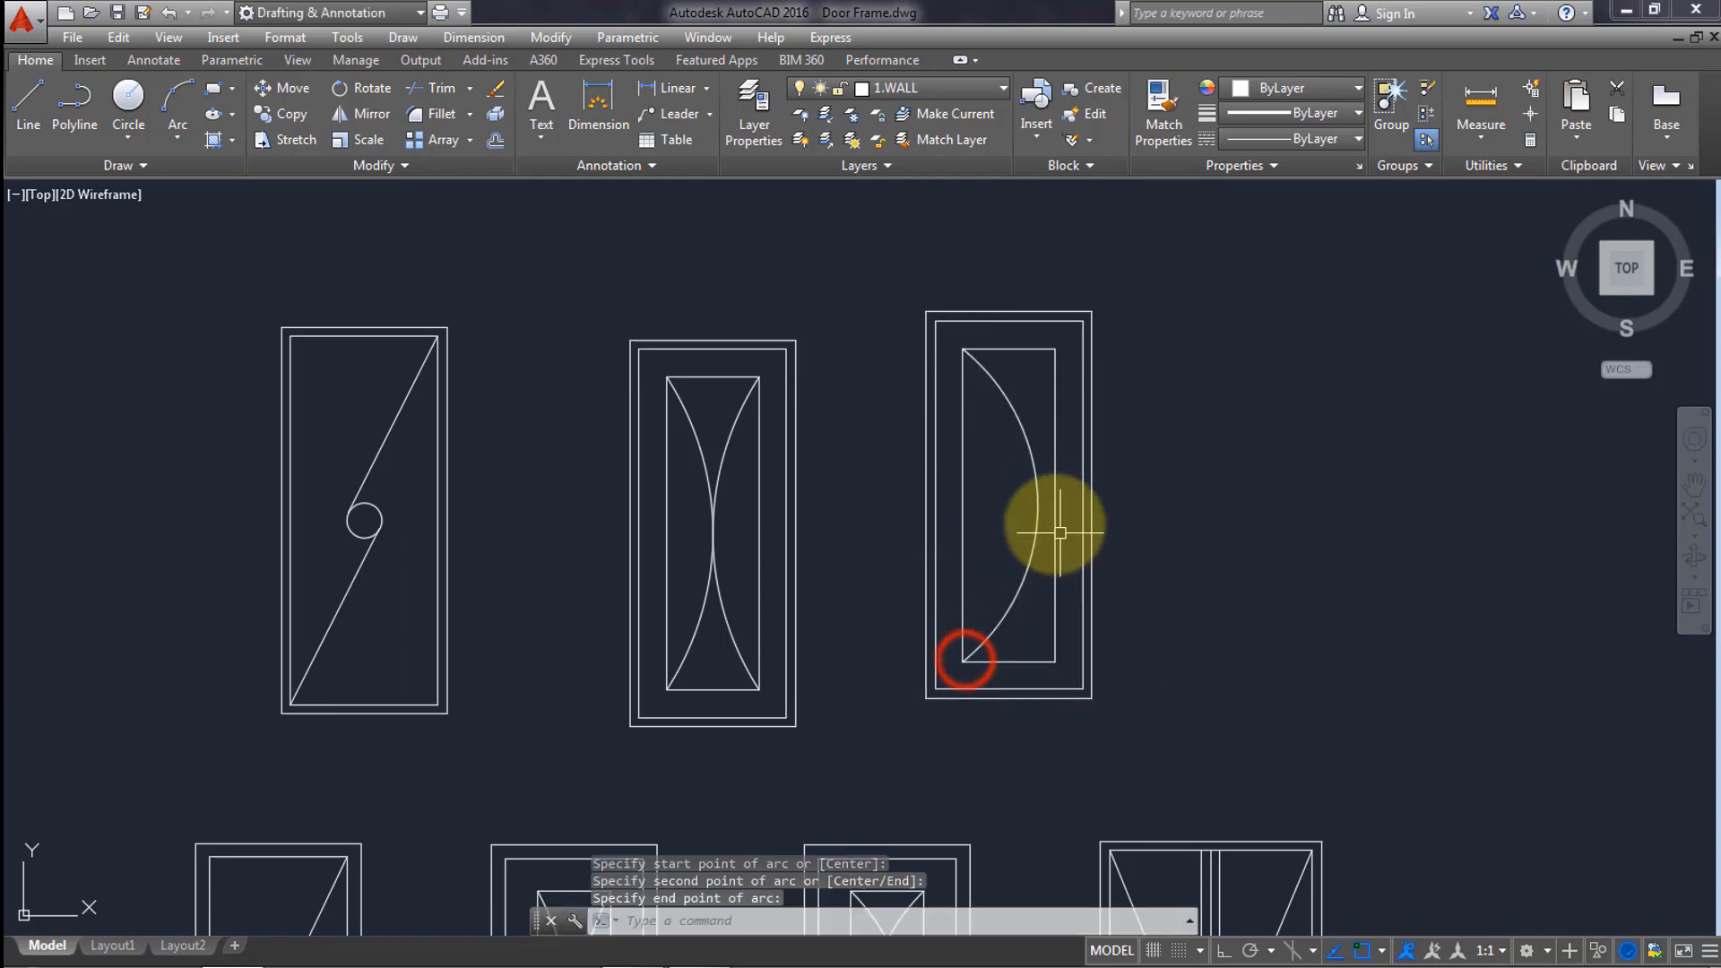
Mirror the third door's arc about the panel's vertical centreline, keeping the source arc so the two curves cross.
left_click(1035, 600)
left_click(990, 530)
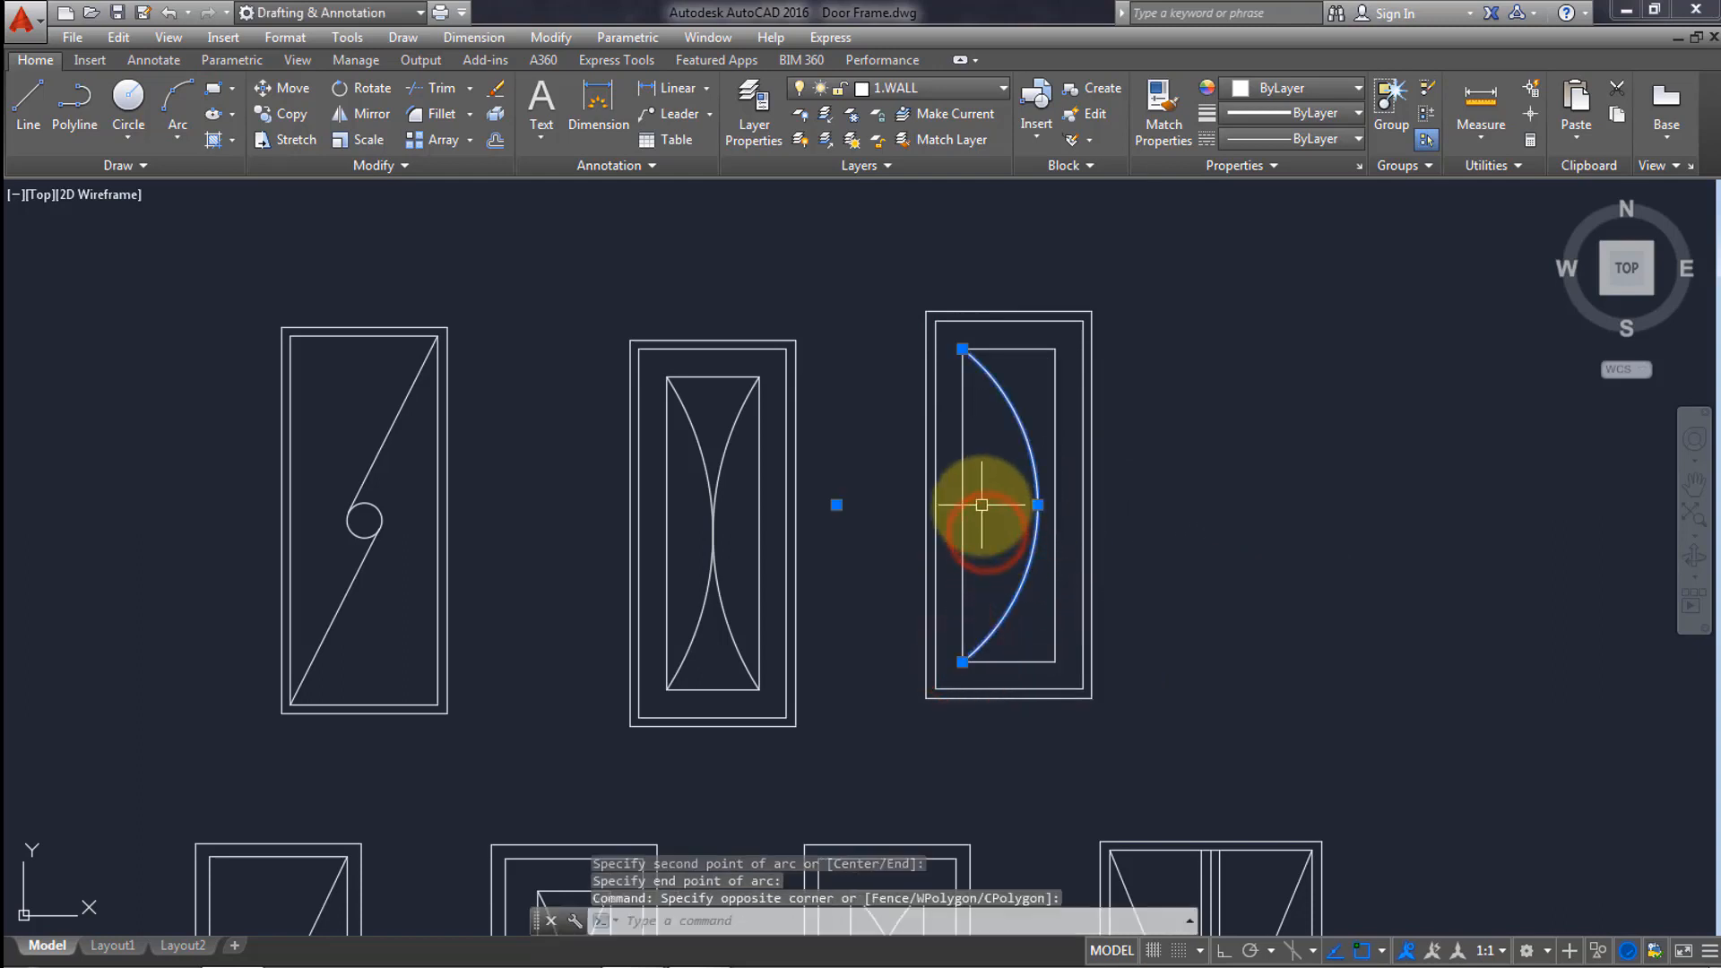
type("mi")
key("Return")
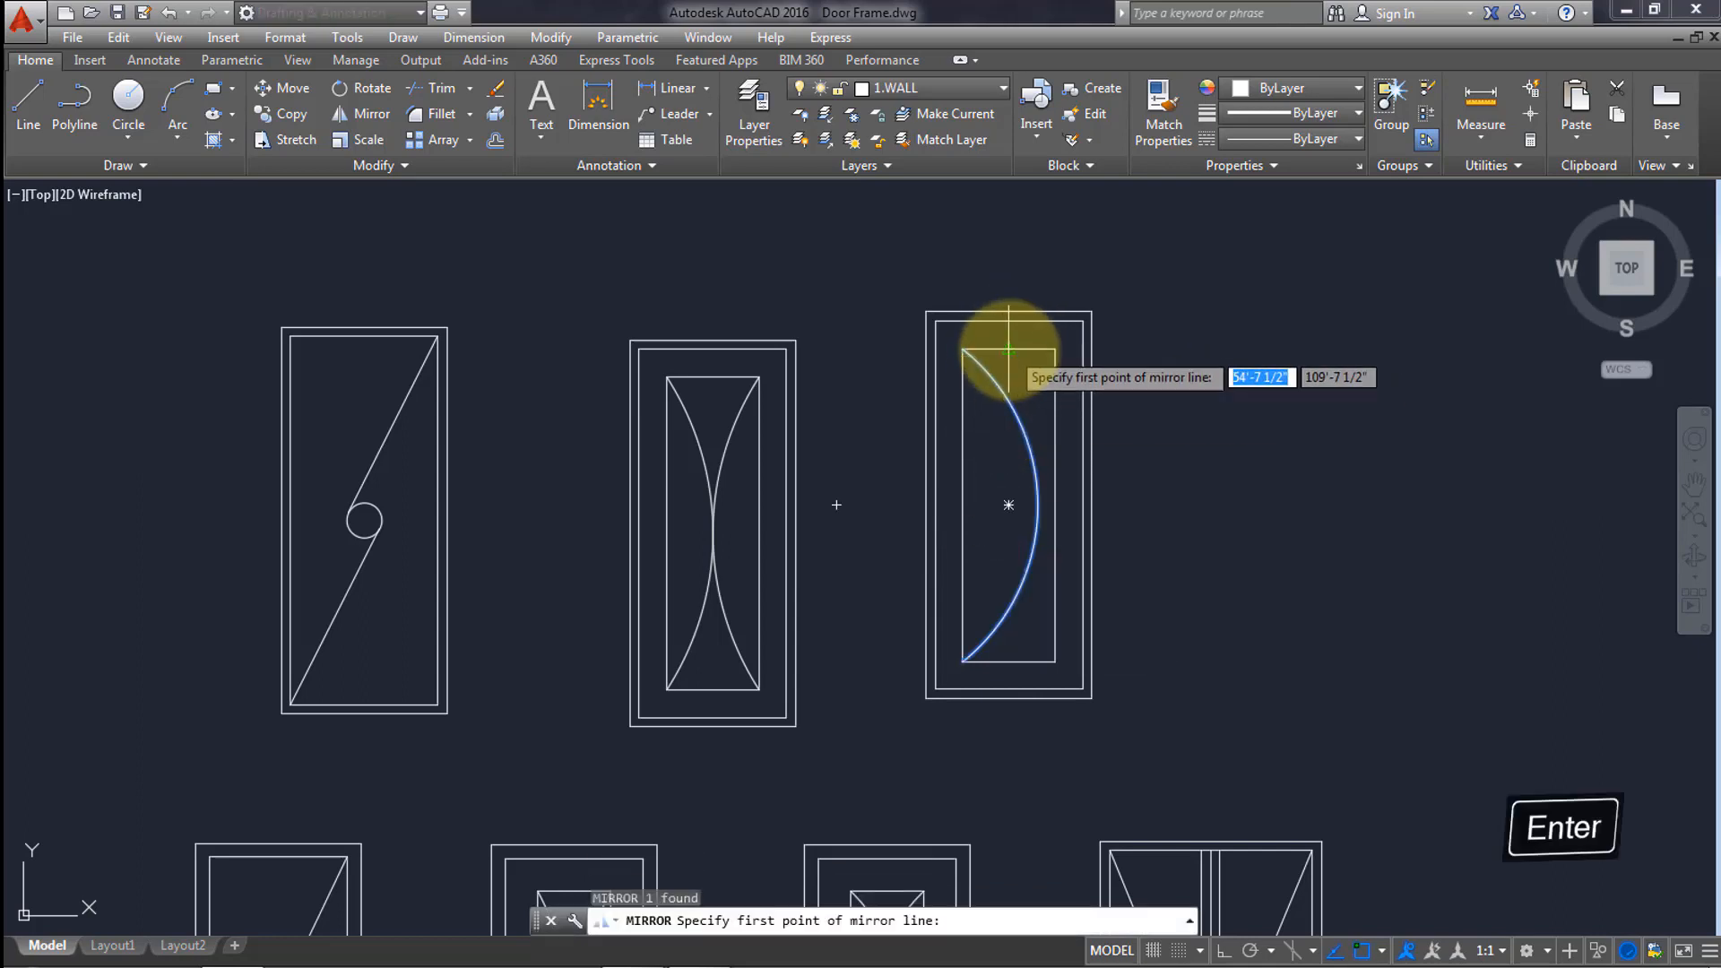
left_click(1008, 349)
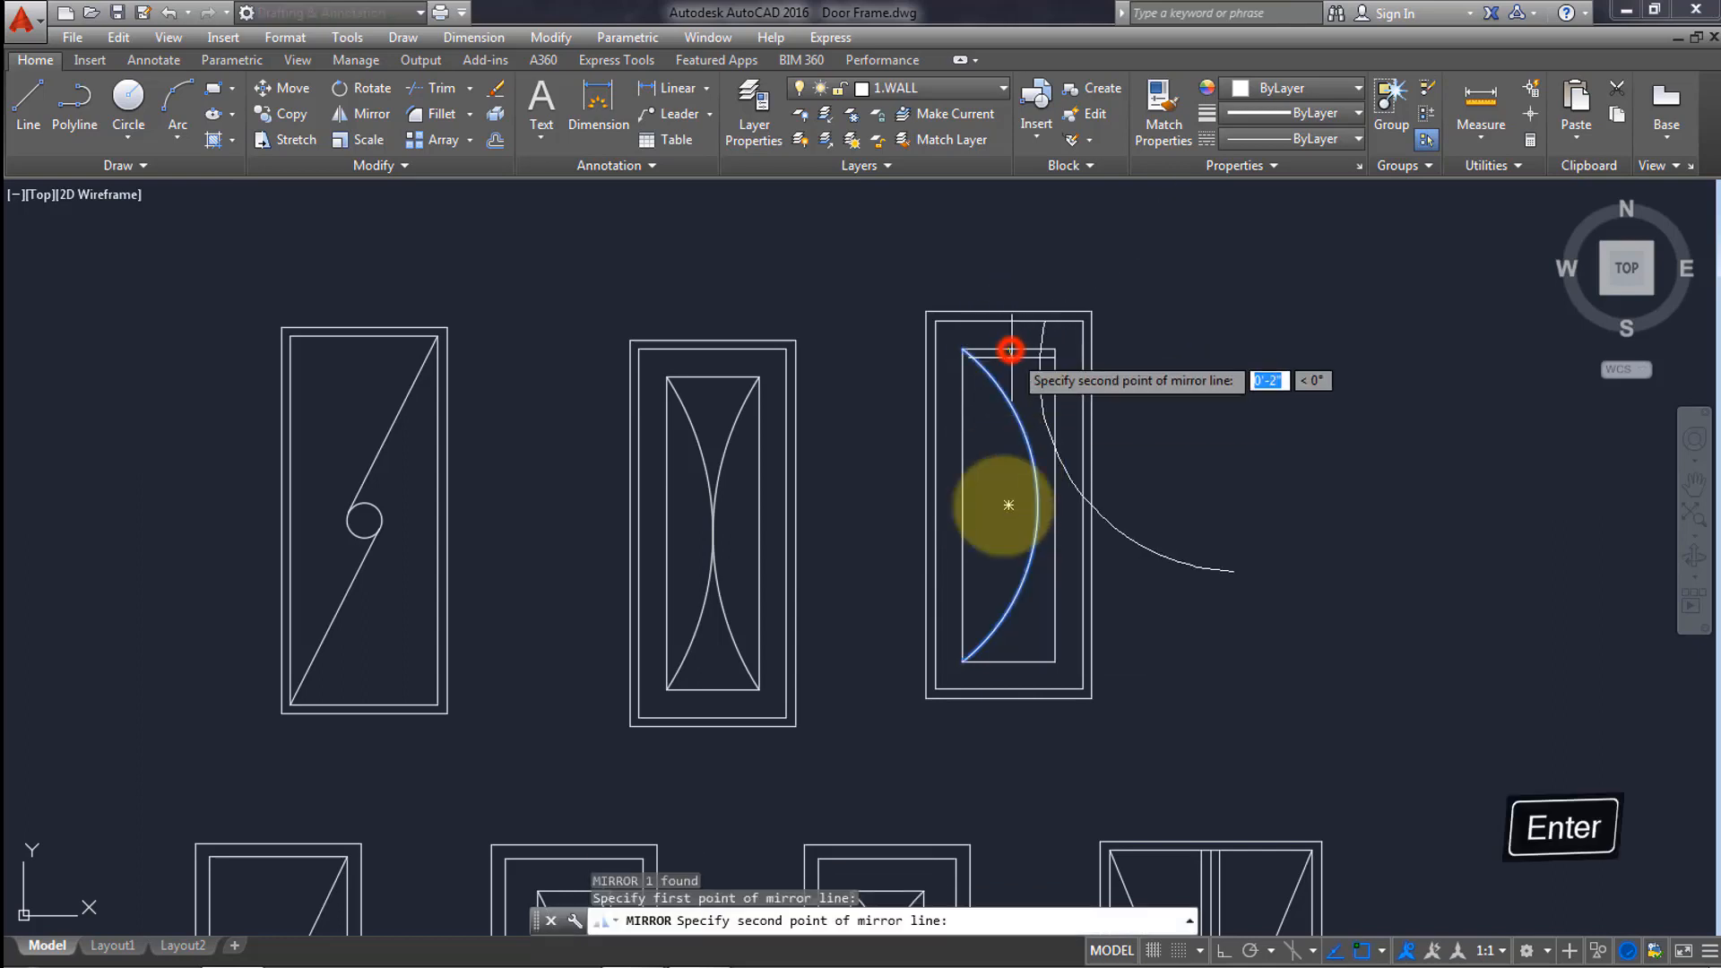
left_click(1008, 663)
key("Return")
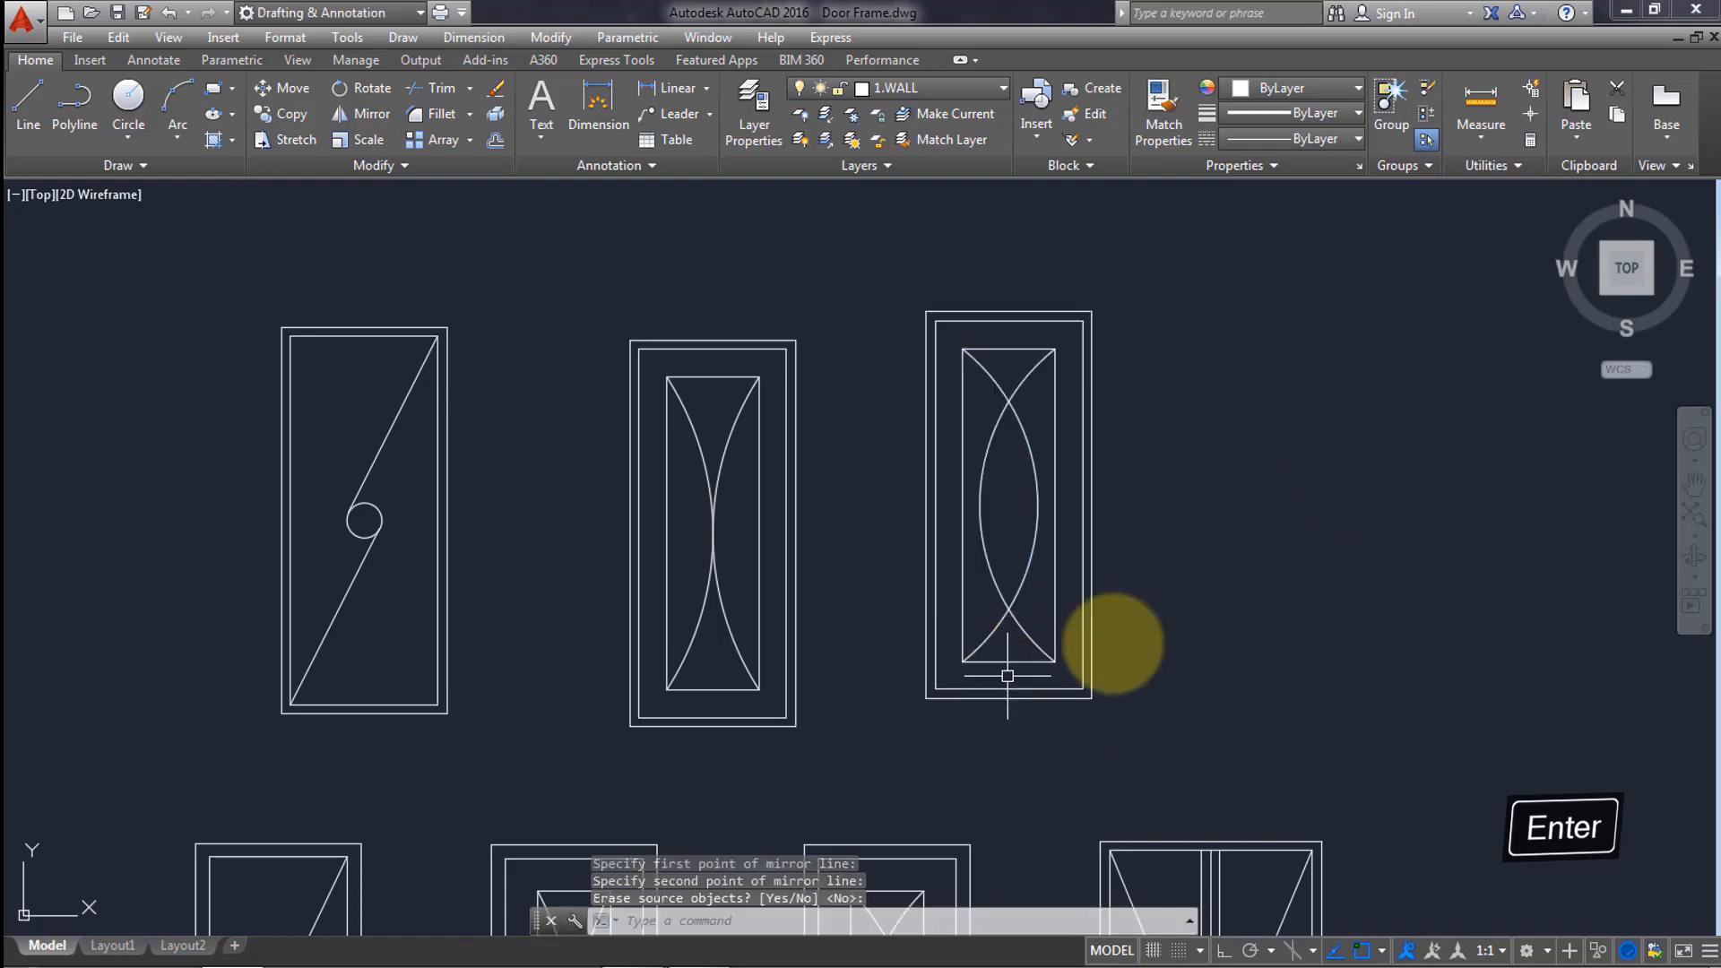
scroll(1317, 601, "down", 2)
middle_click_drag(1359, 631, 1146, 486)
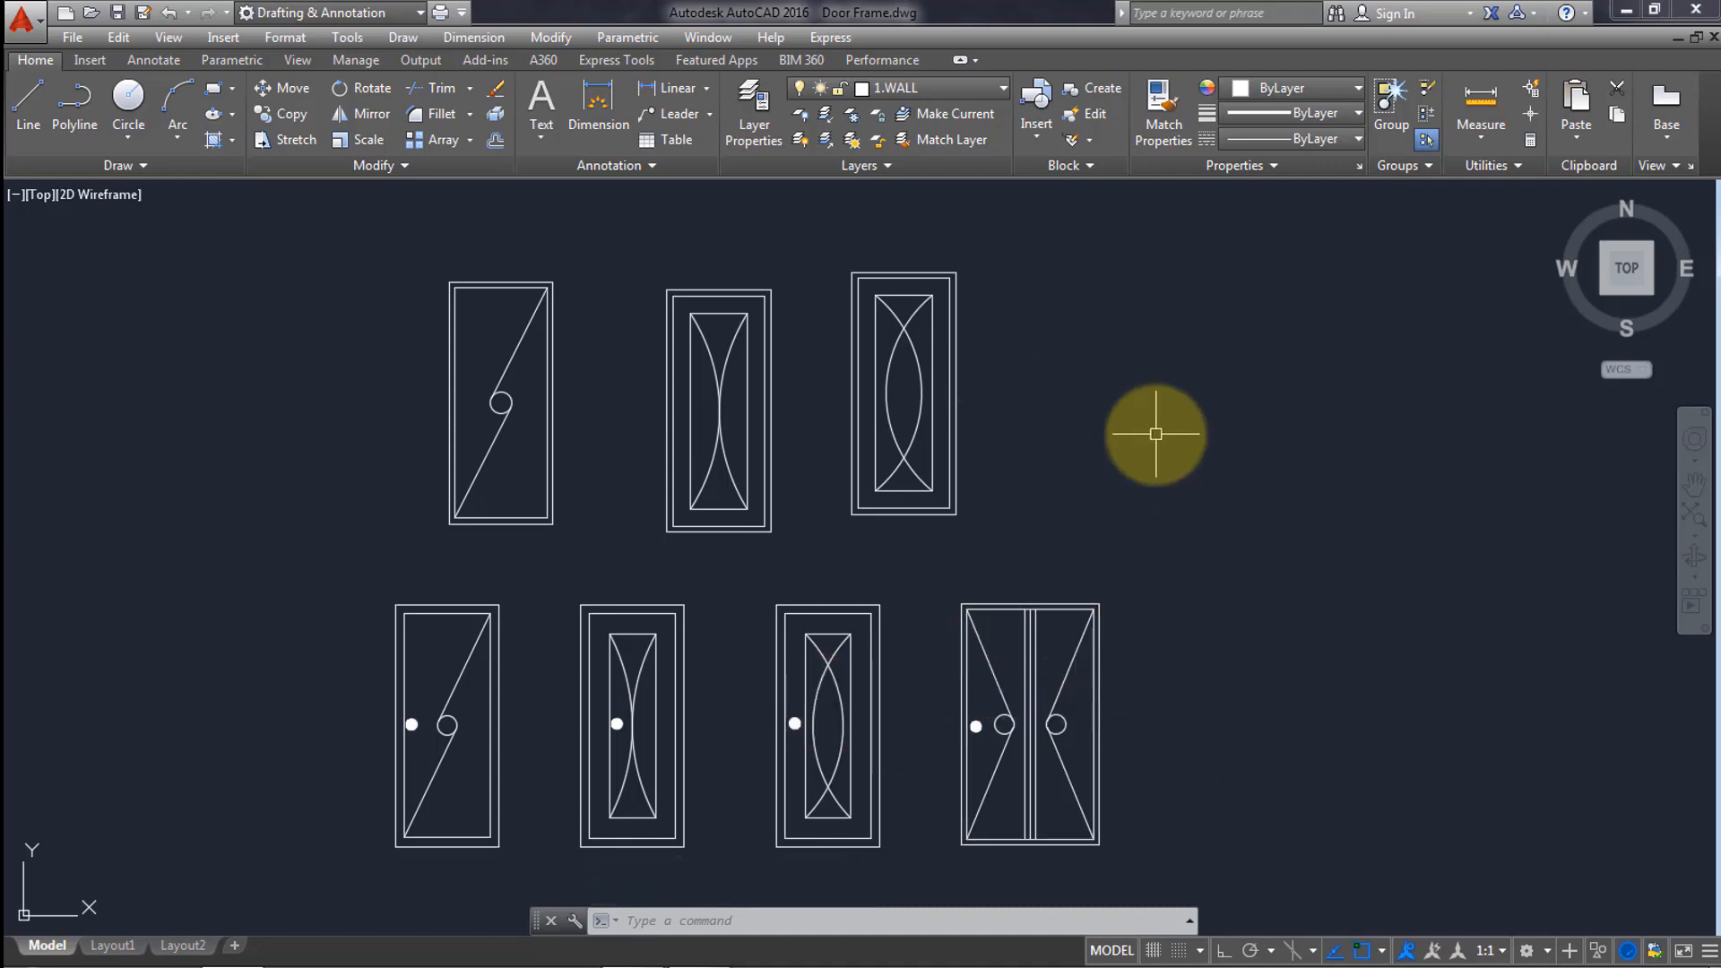
scroll(1156, 434, "up", 2)
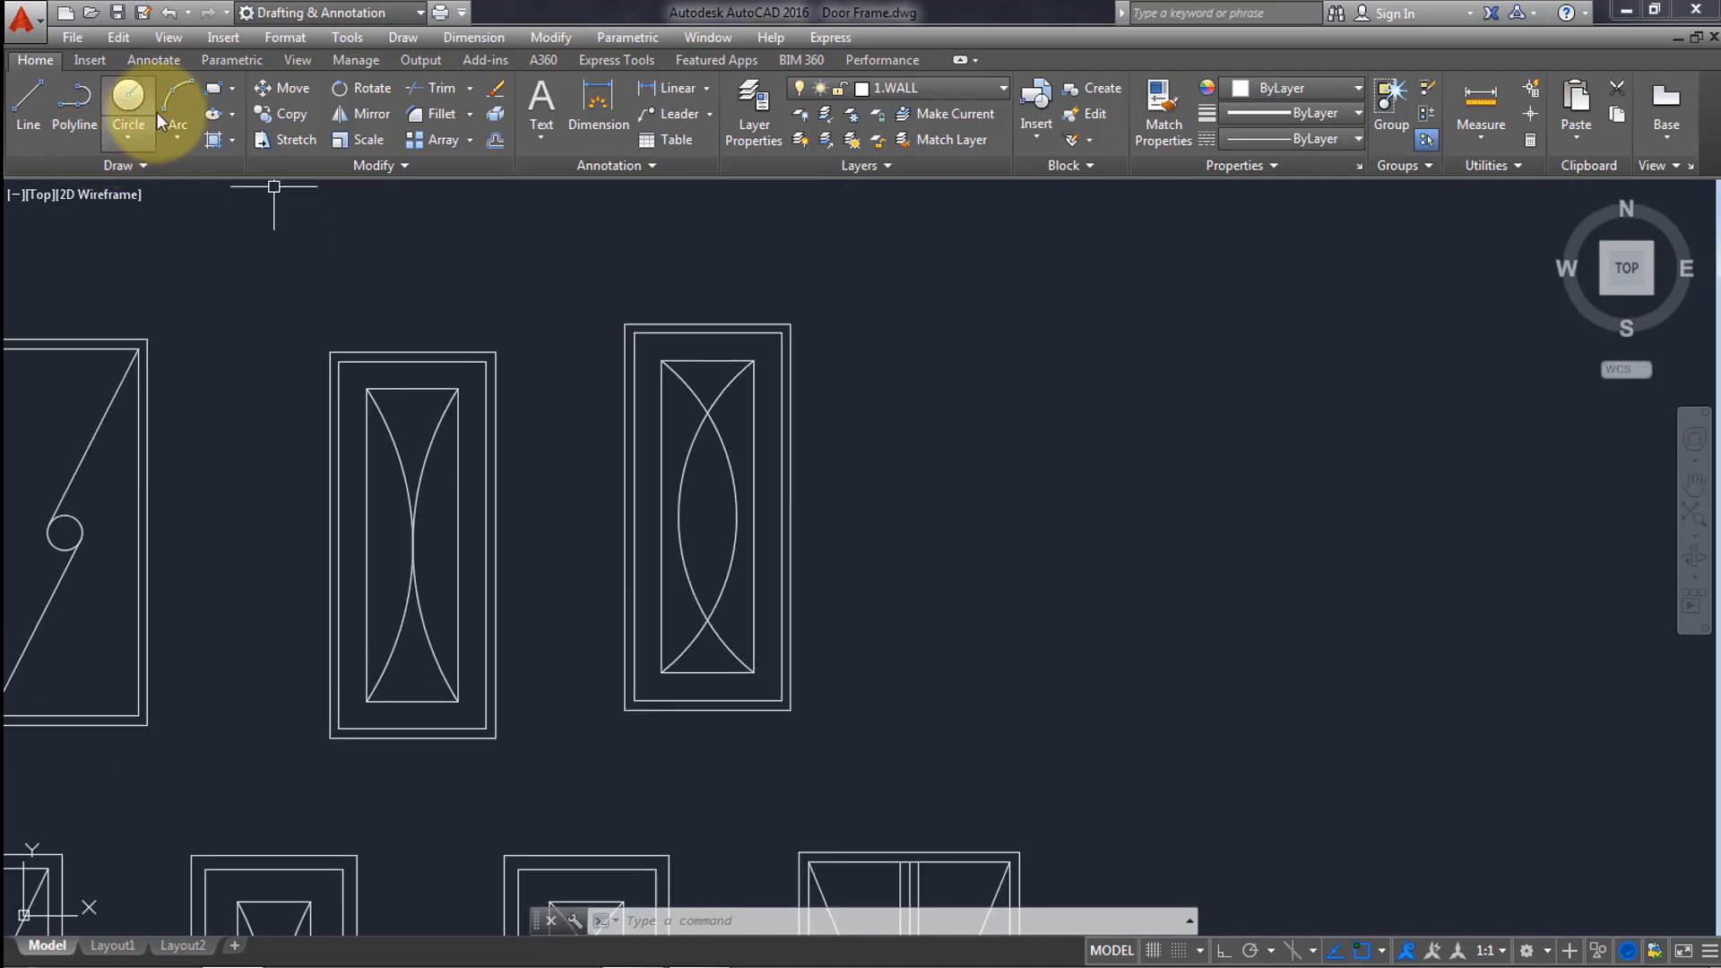
Draw a 4' by 7' rectangle in the empty space beside the third door as the fourth door's outline.
left_click(218, 89)
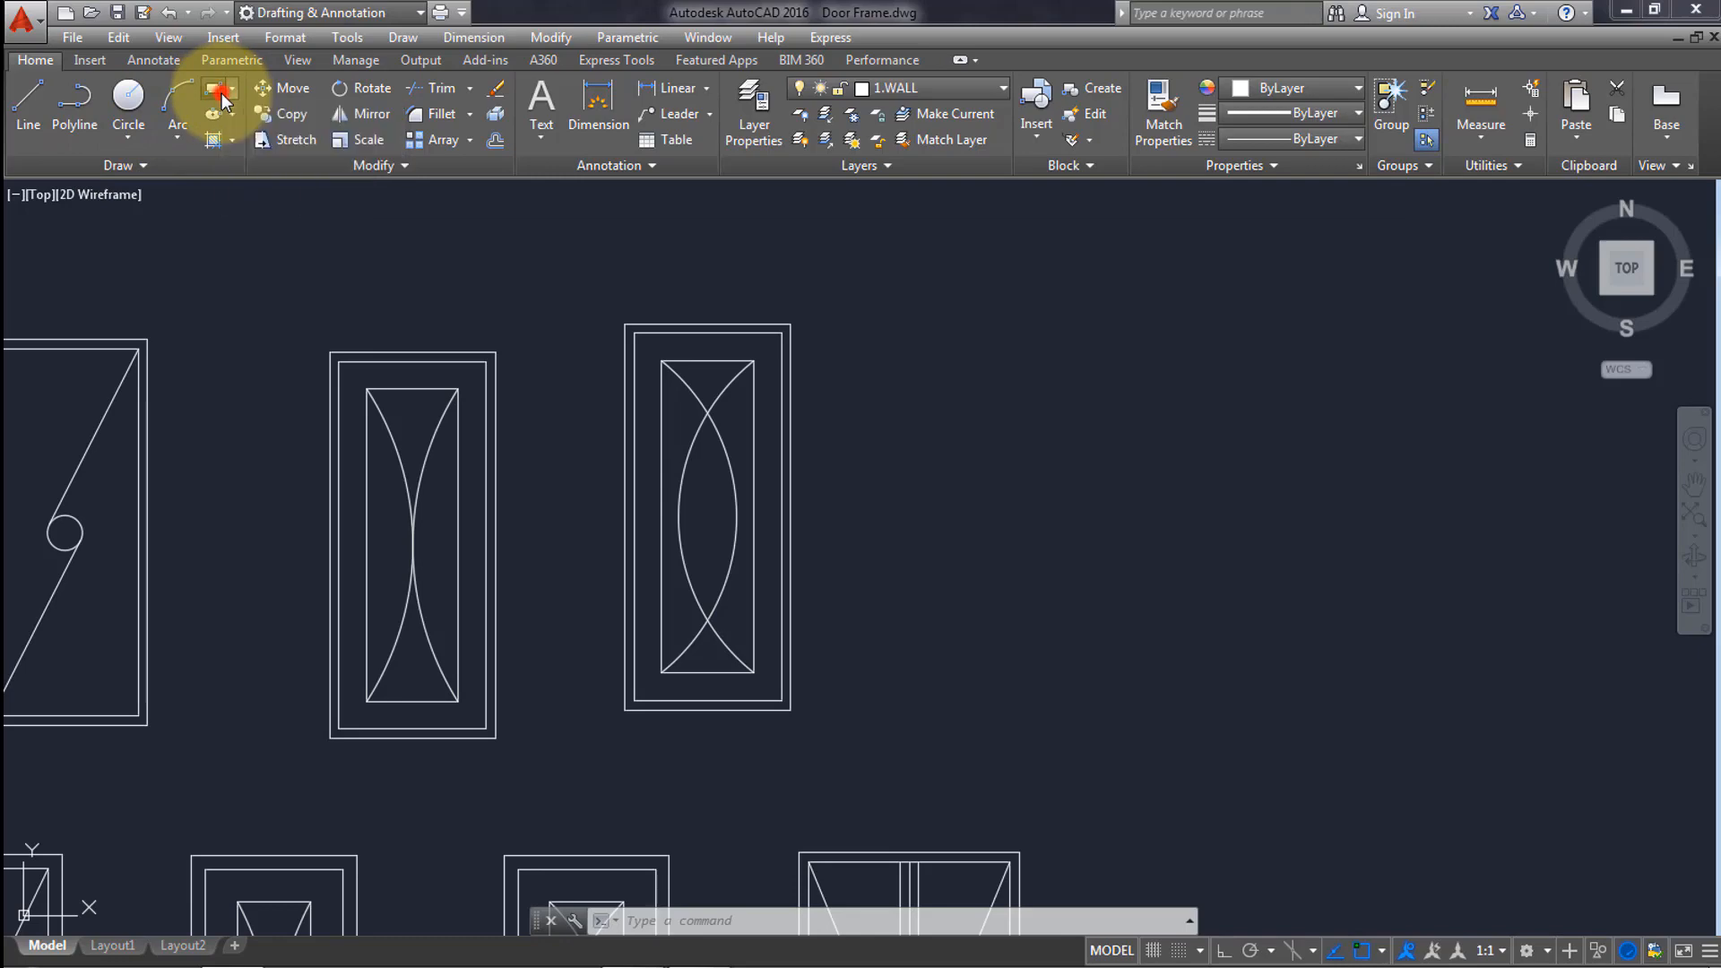
right_click(1078, 355)
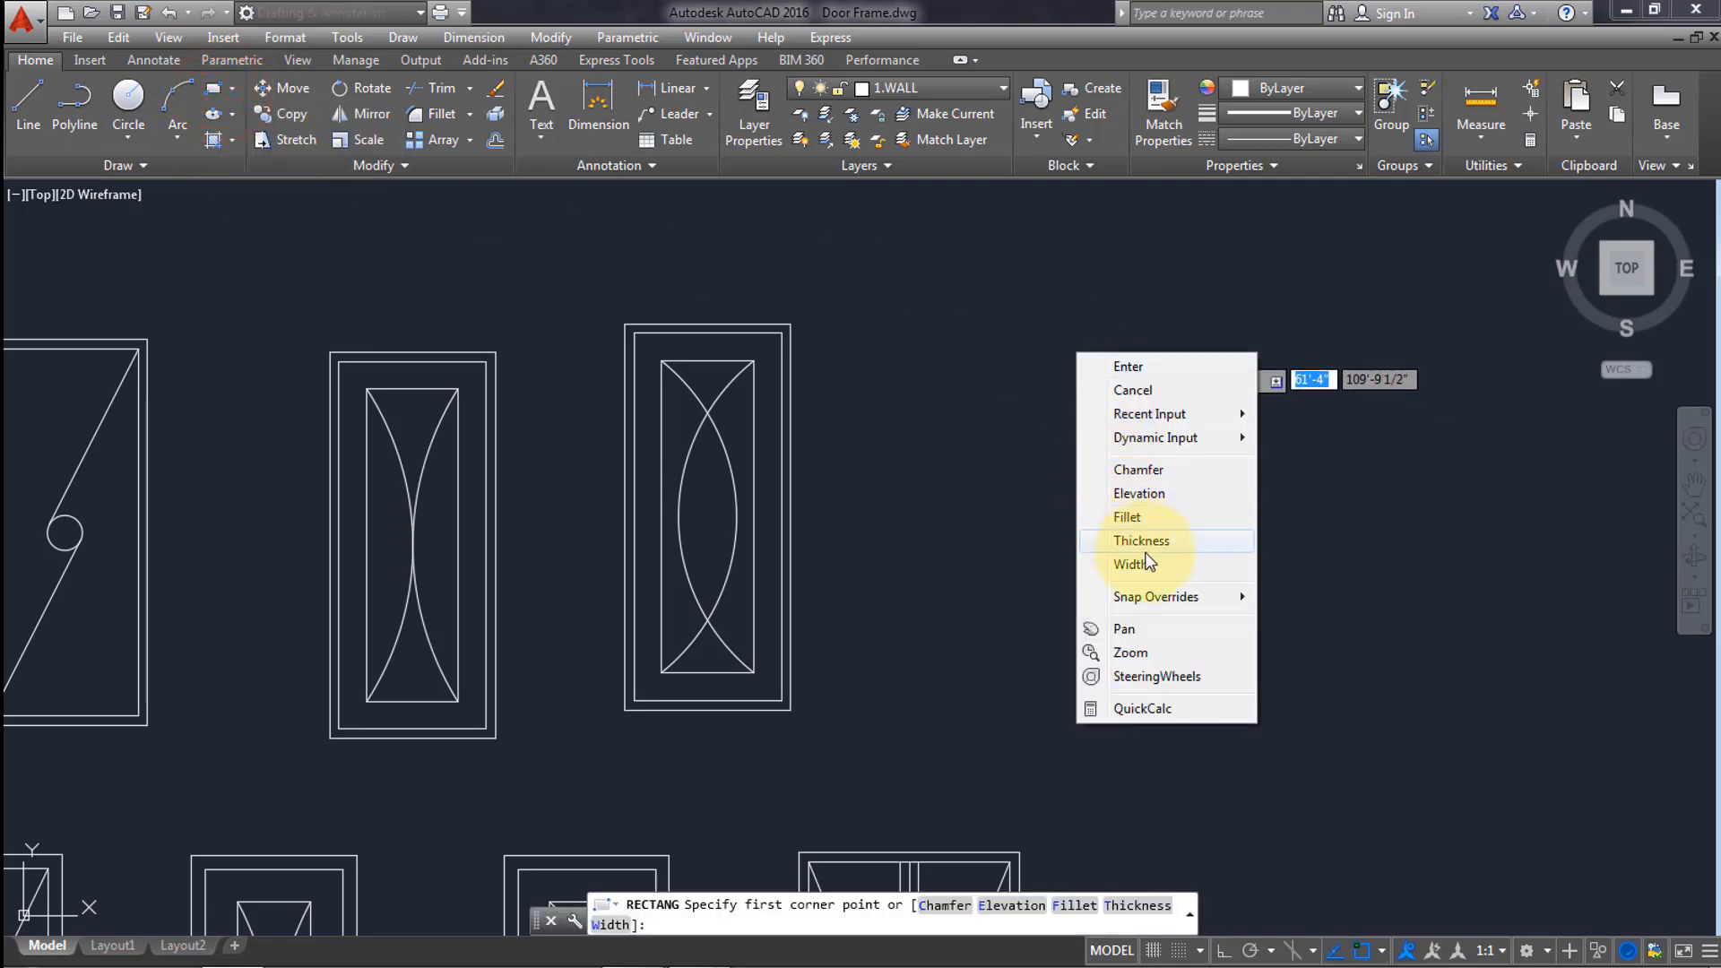
left_click(1035, 380)
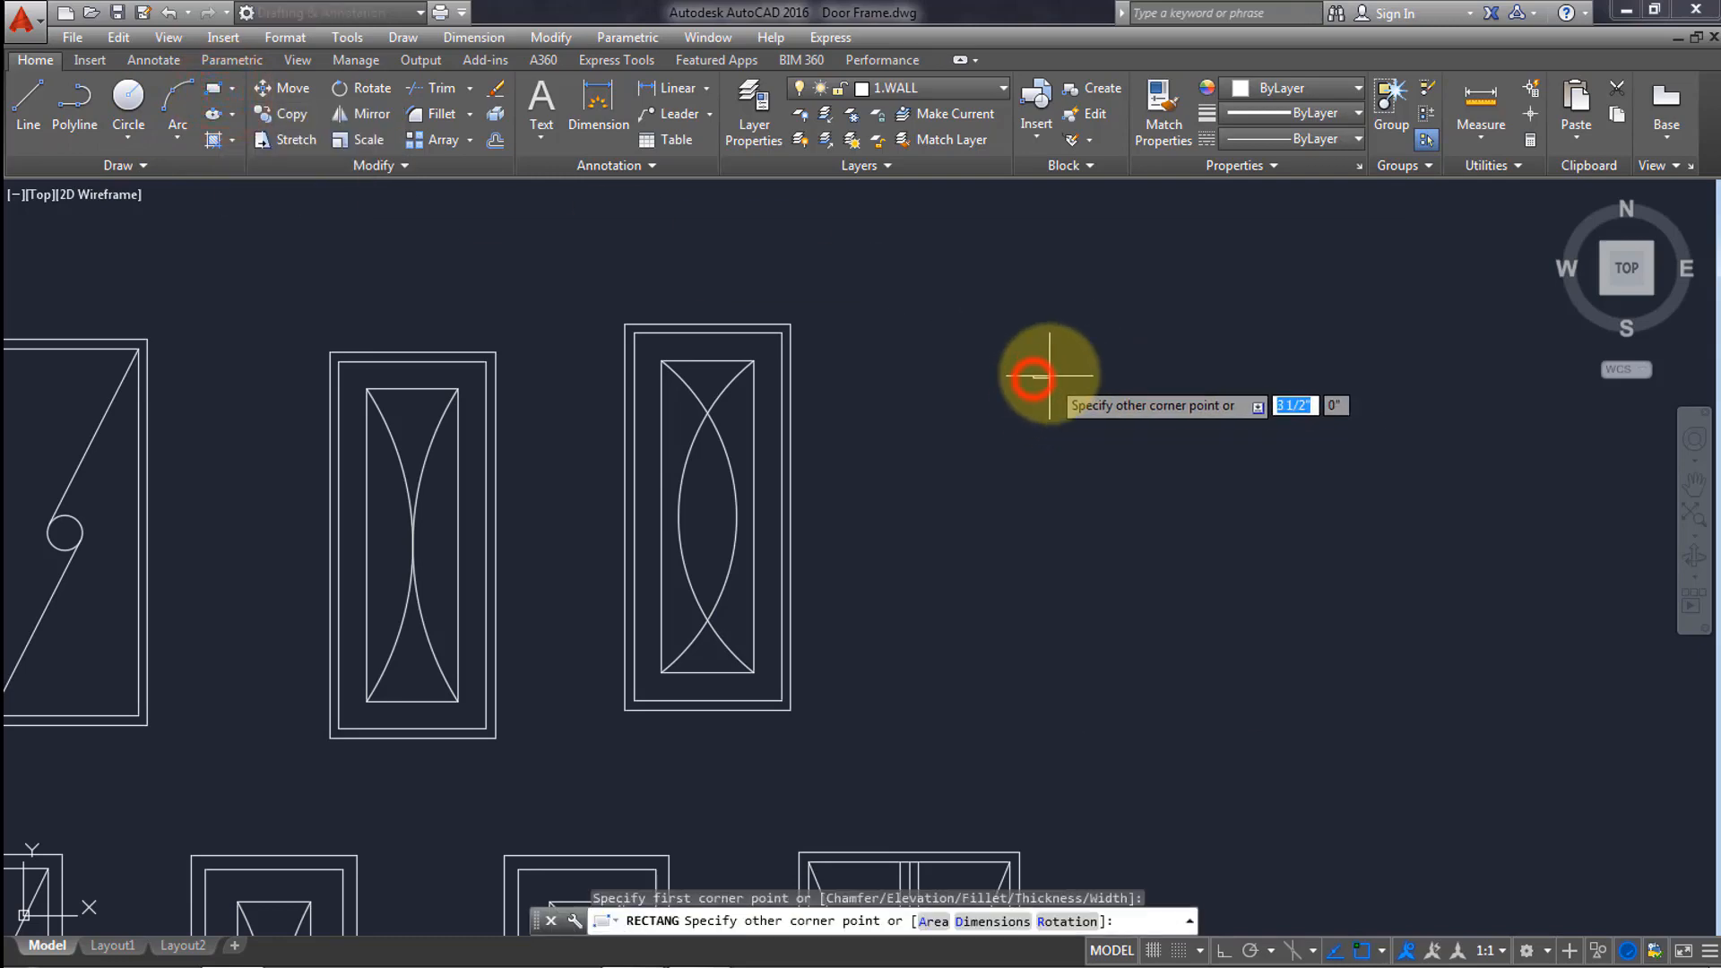
right_click(1112, 450)
left_click(1182, 591)
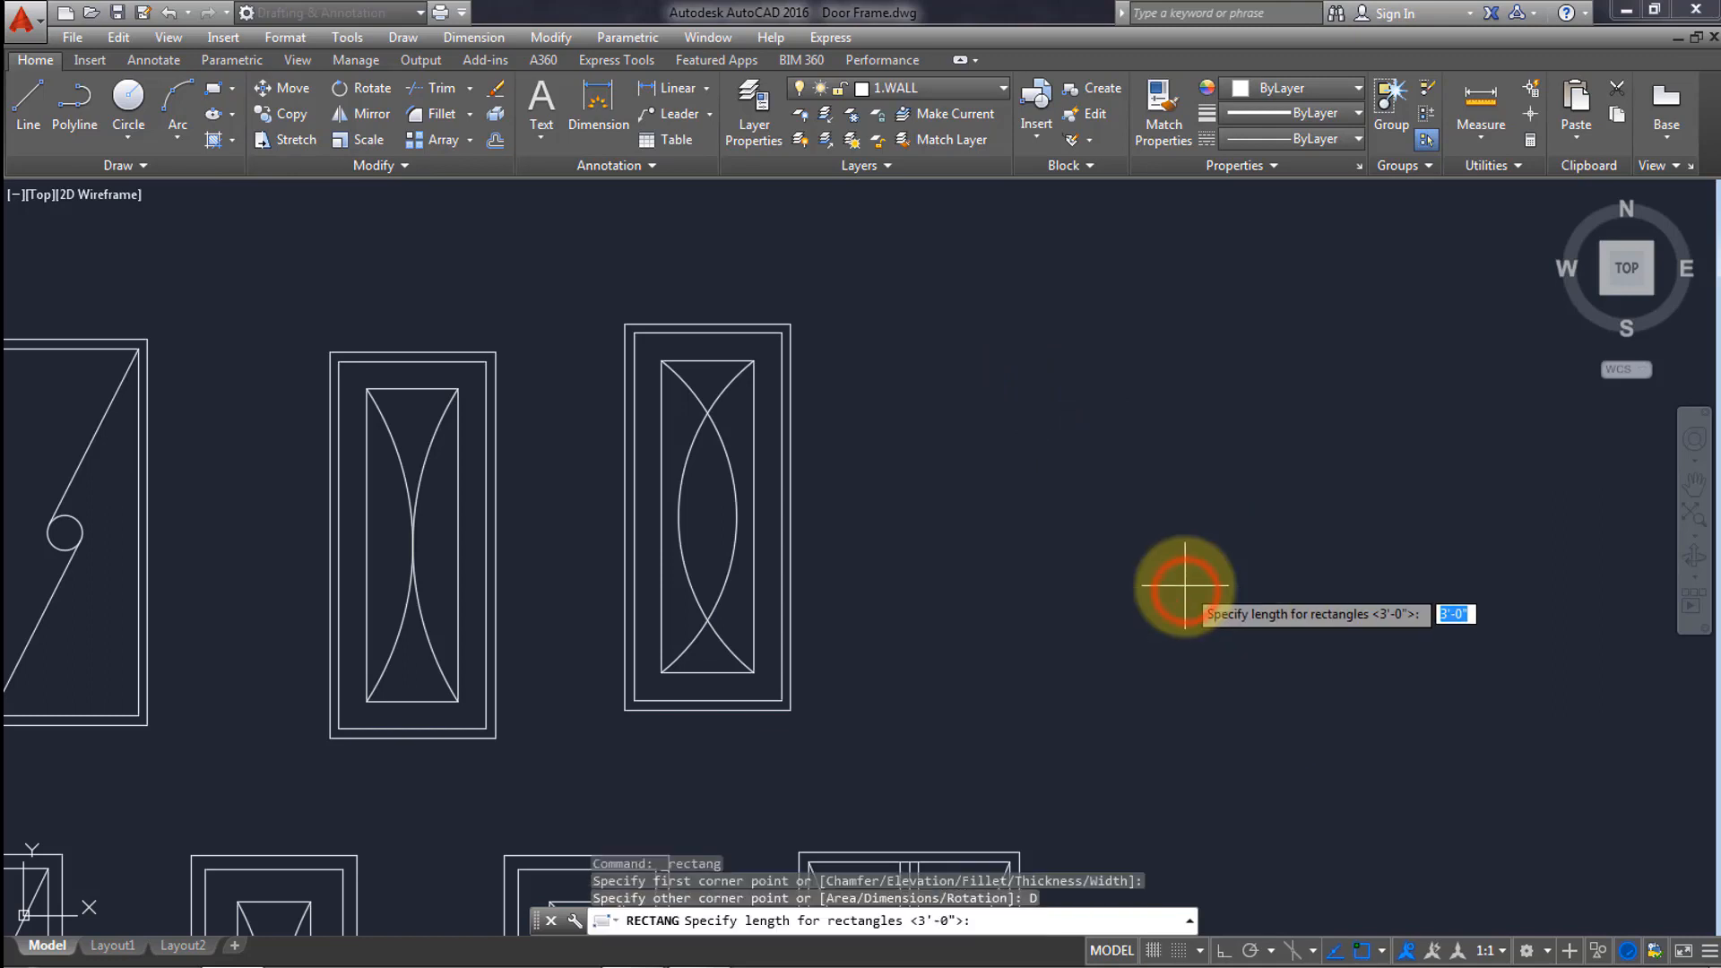
key("Return")
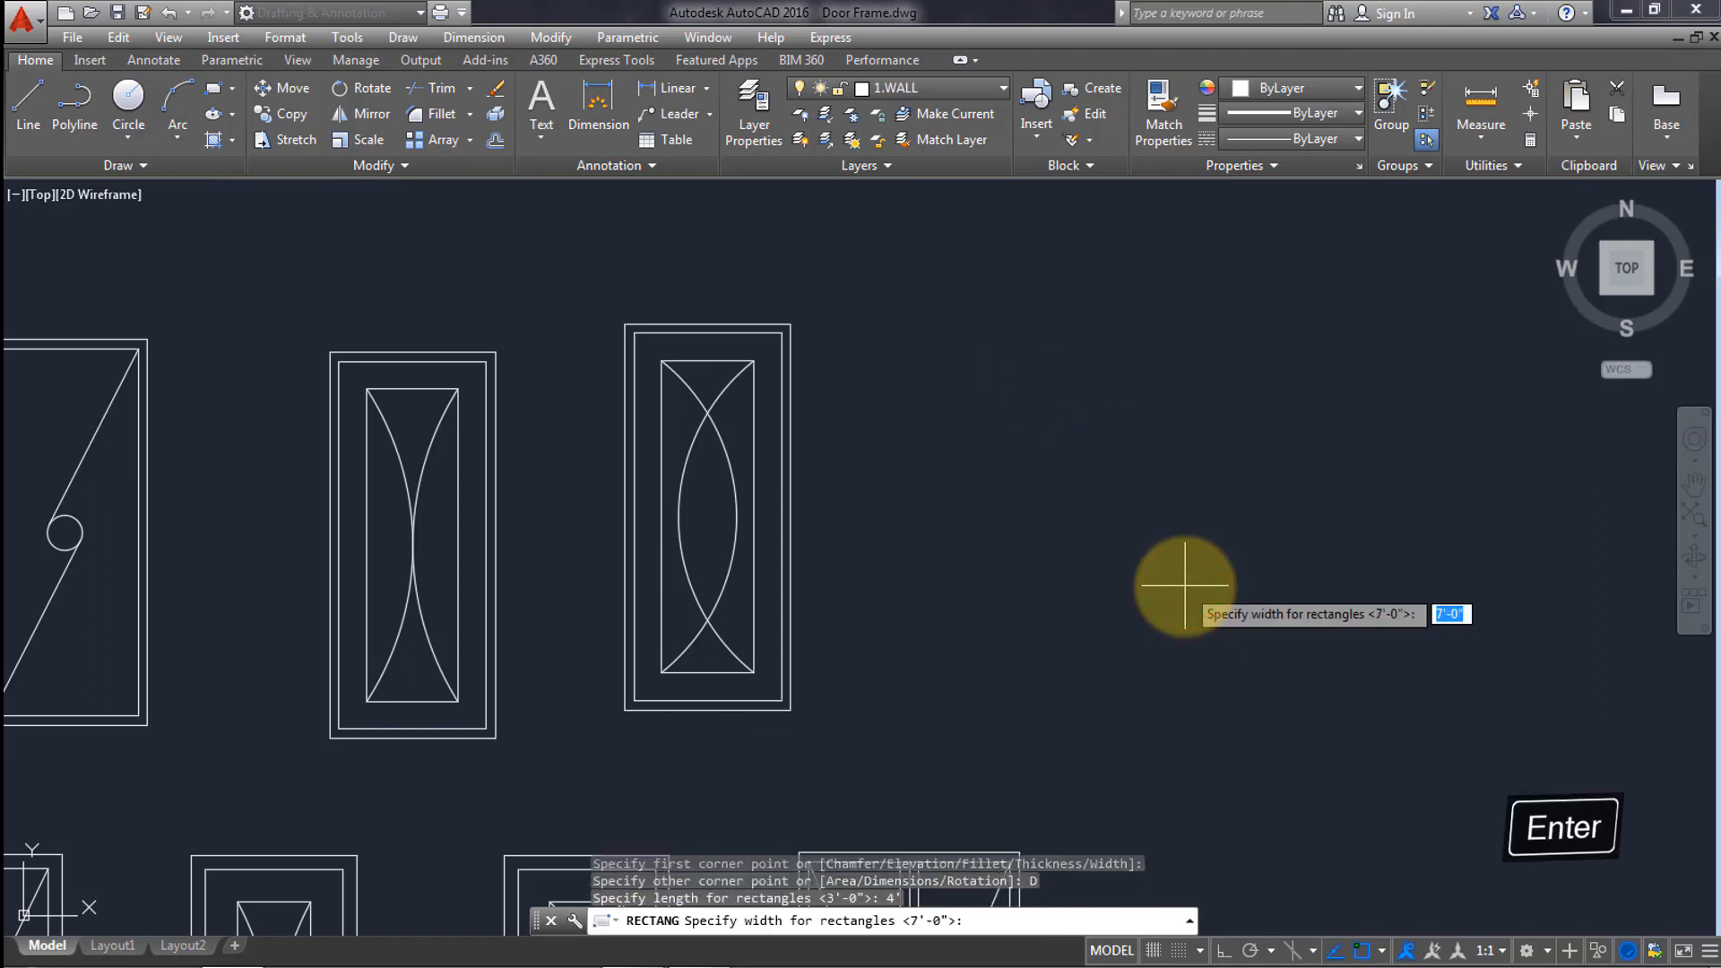
type("7'")
key("Return")
left_click(1170, 587)
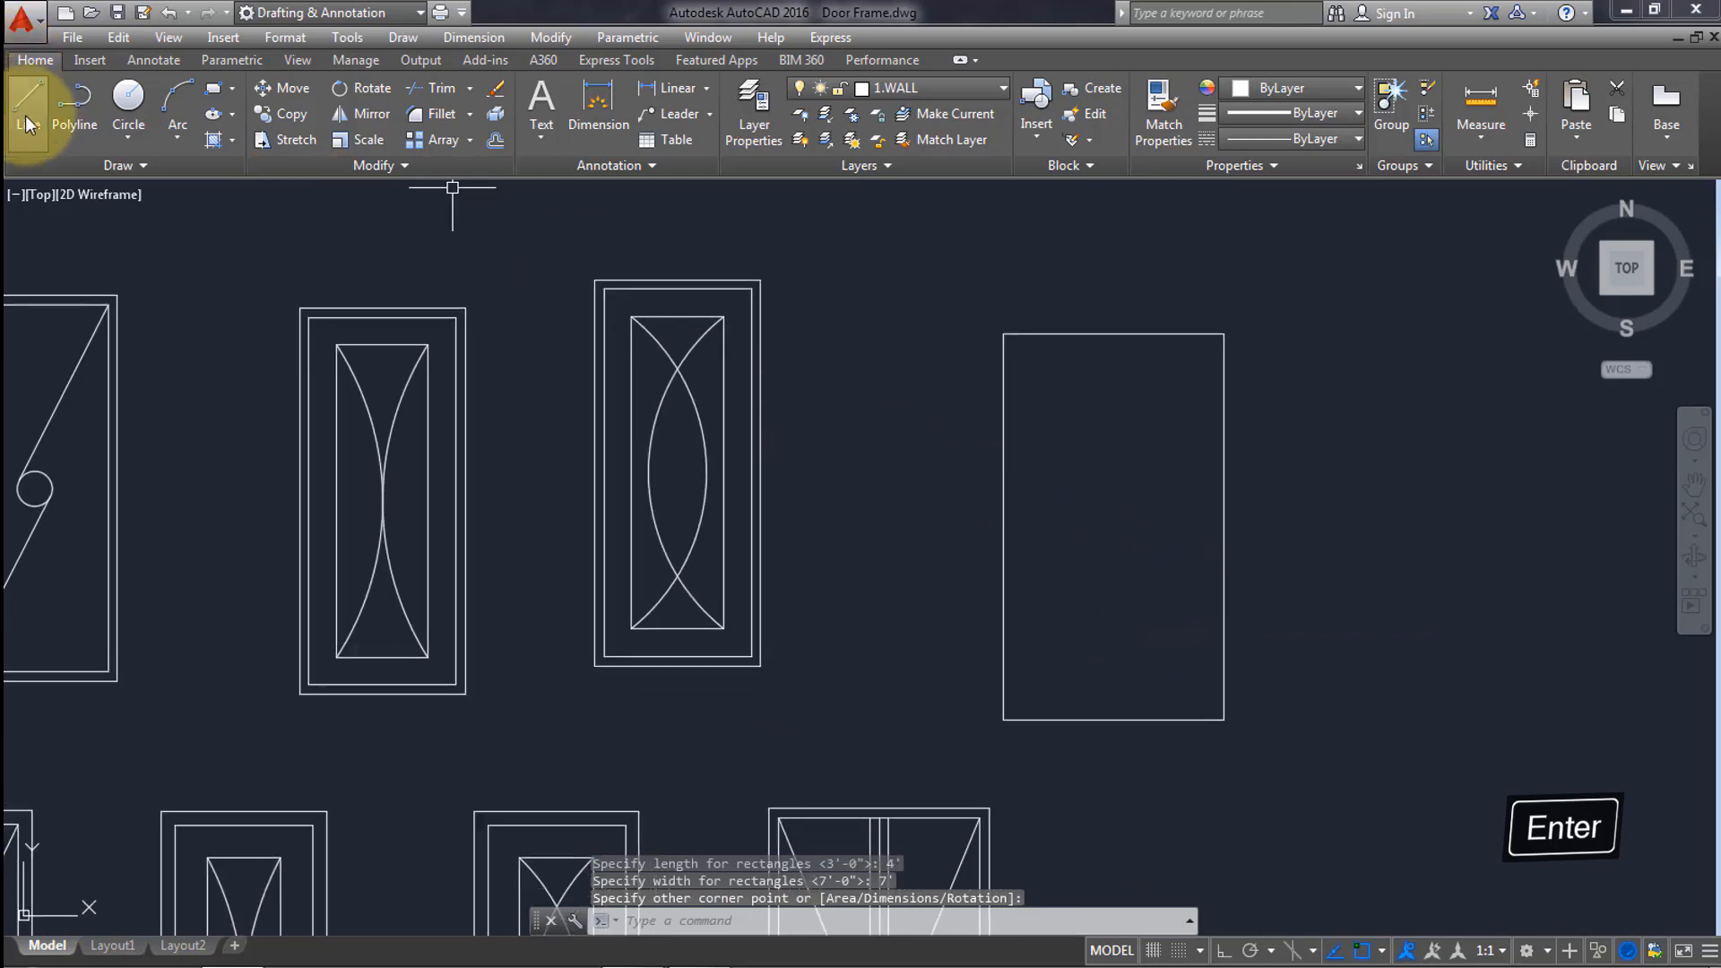
Offset the fourth door's outline inward by 2" to form its frame.
left_click(1157, 437)
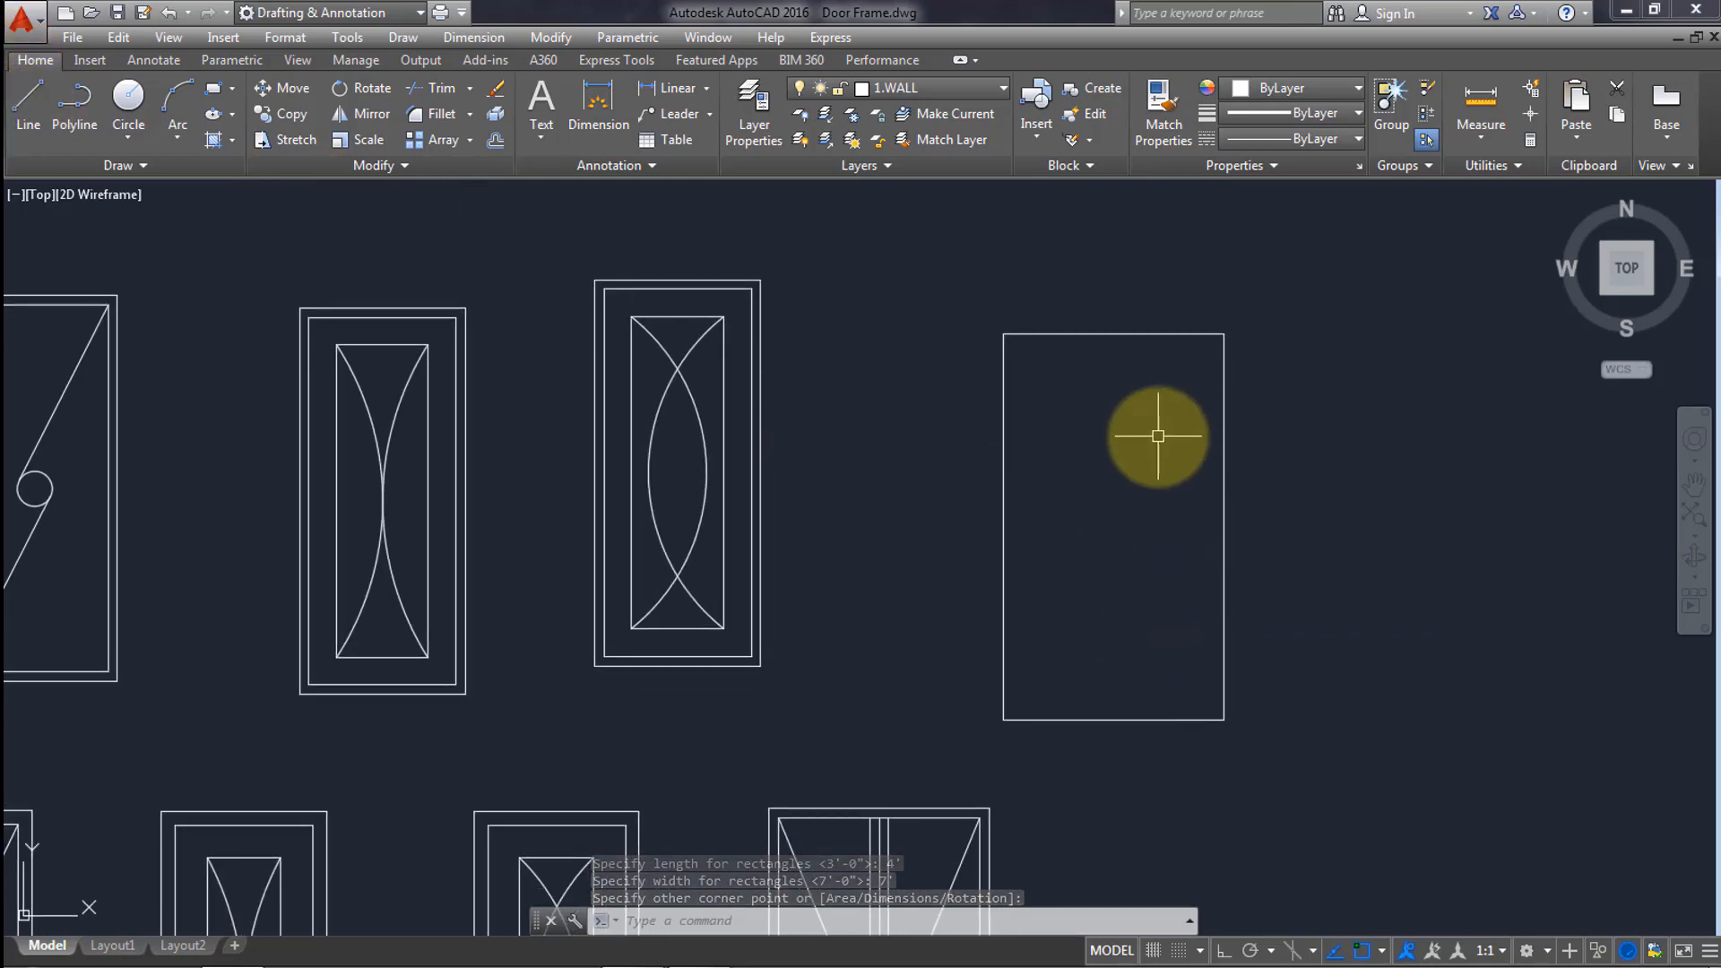
type("o")
key("Return")
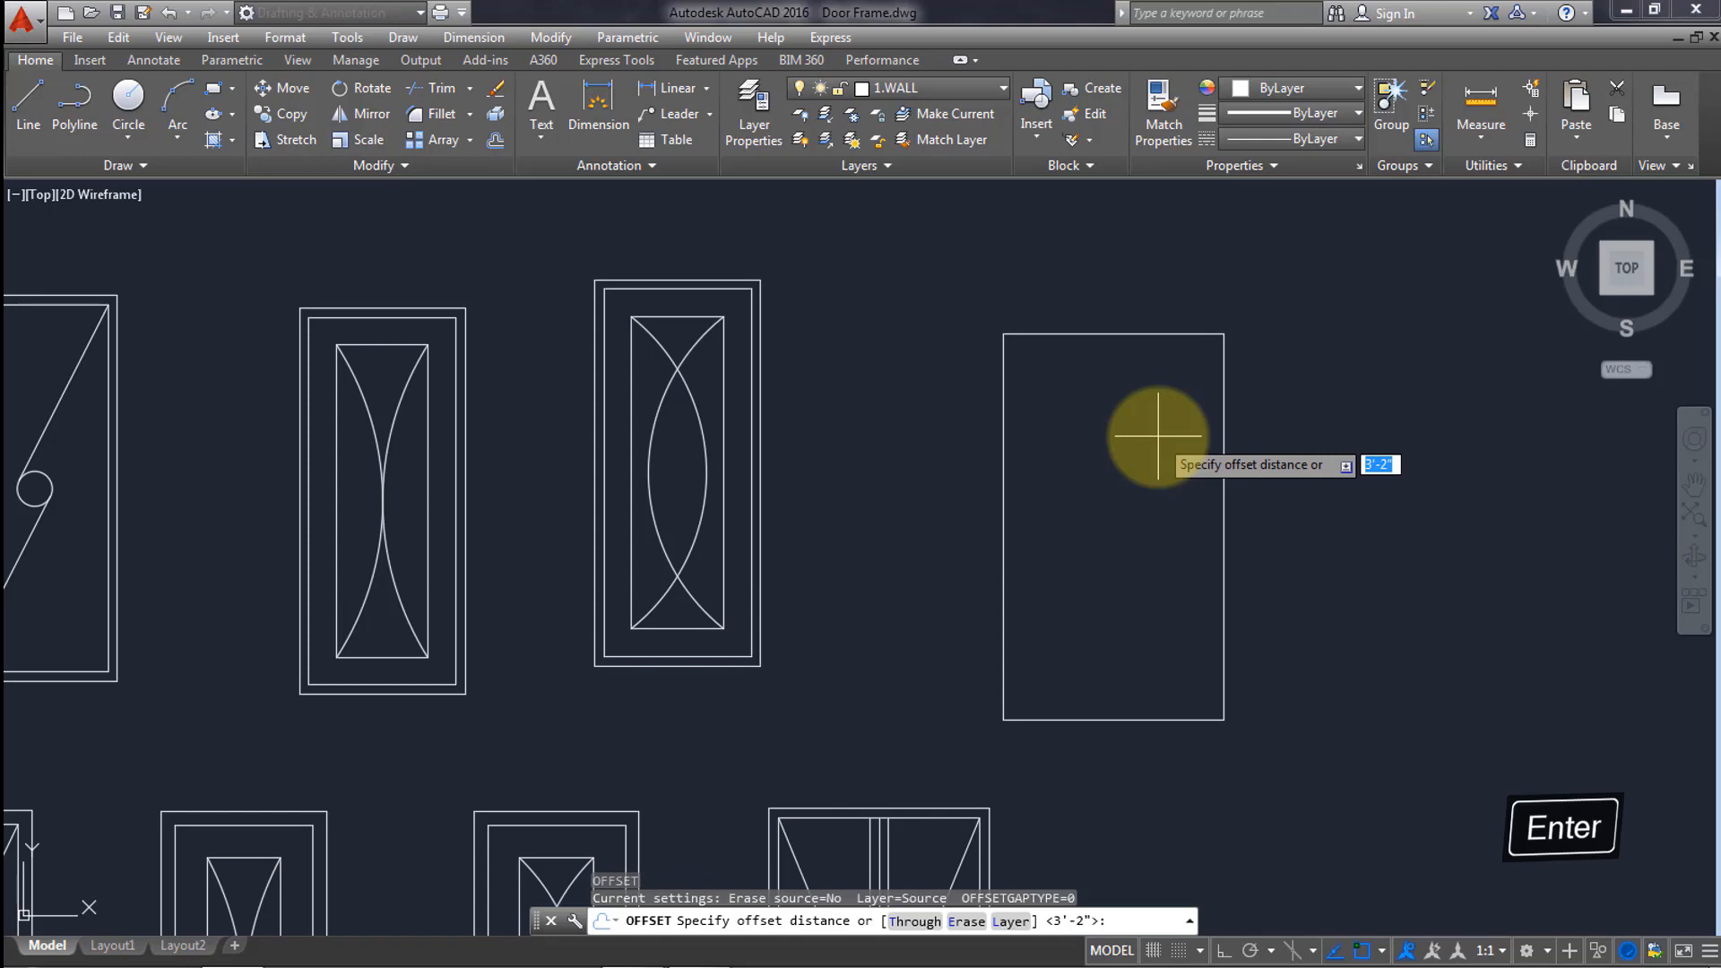
type("2")
key("Return")
left_click(1140, 334)
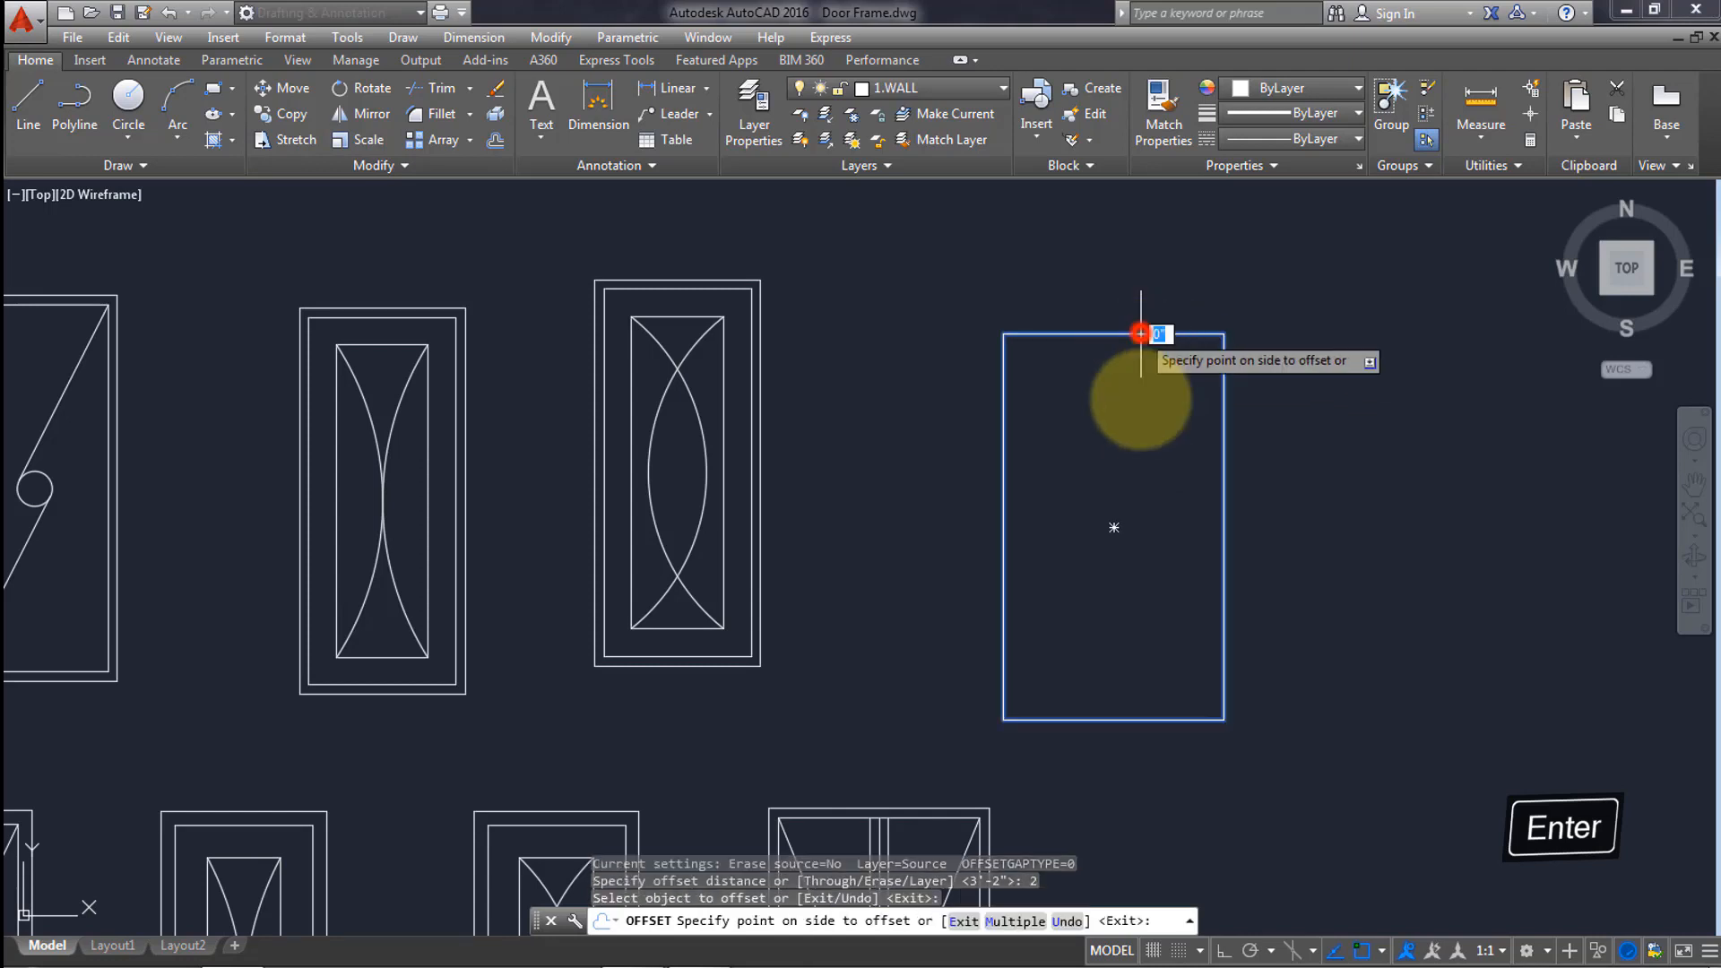
left_click(1144, 495)
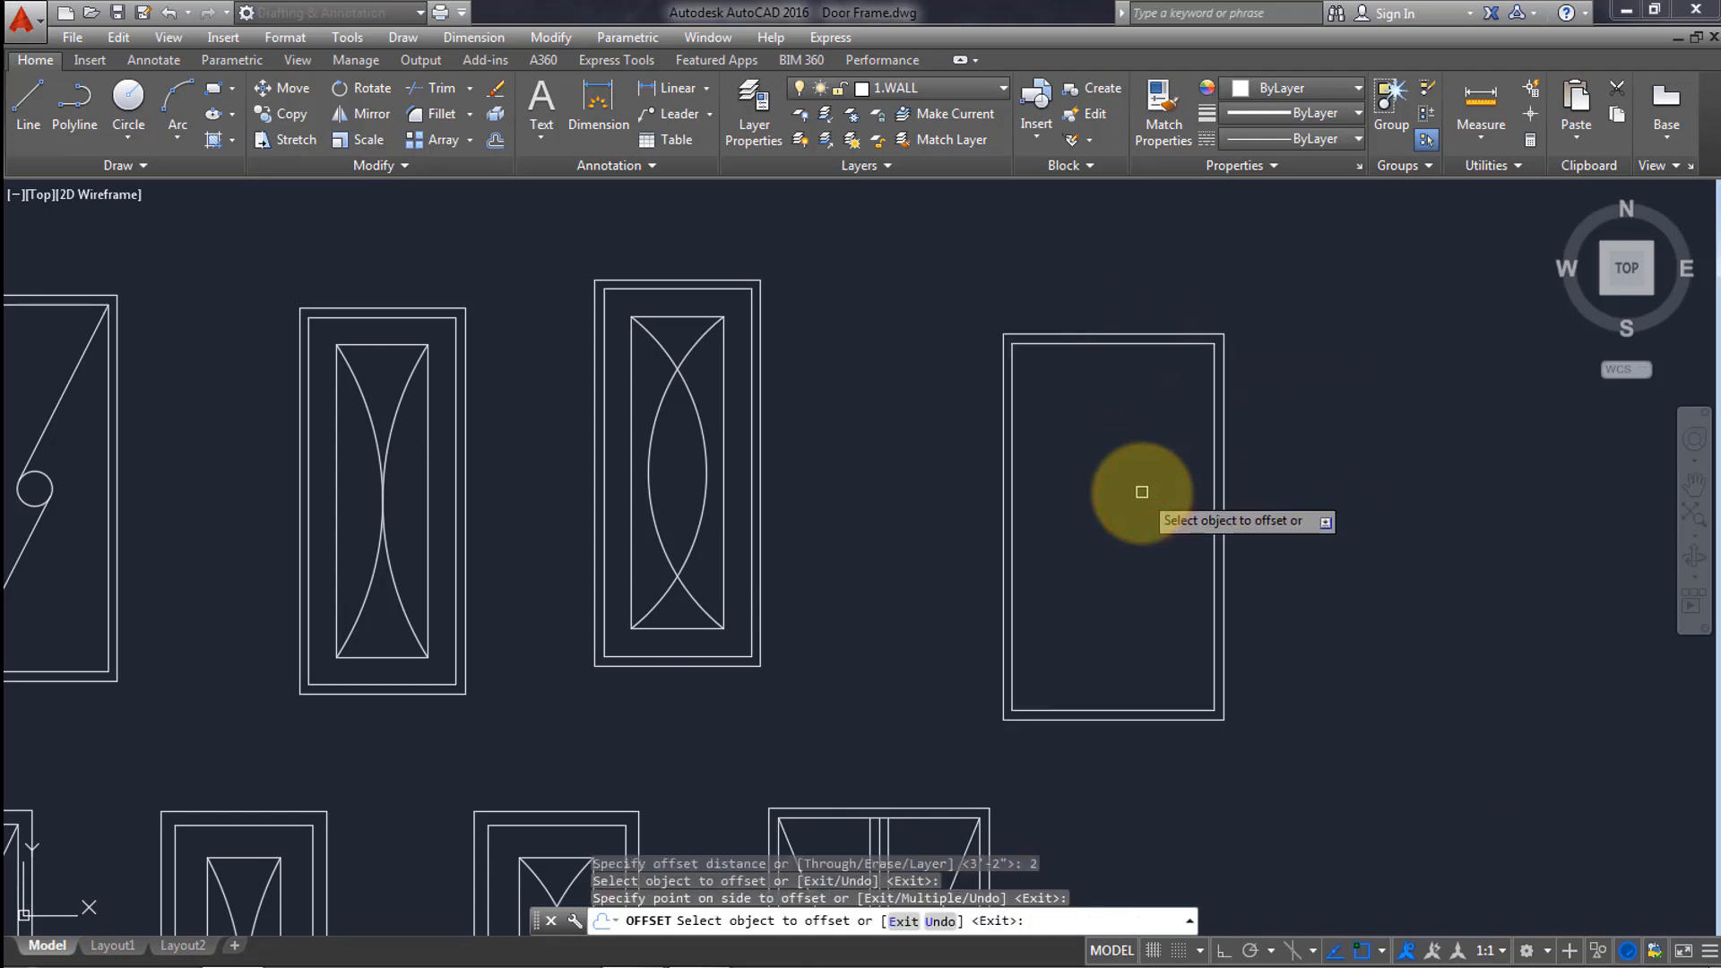
key("Return")
Draw a vertical centreline from the midpoint of the fourth door's inner frame top edge to the midpoint of its lower edge.
left_click(28, 99)
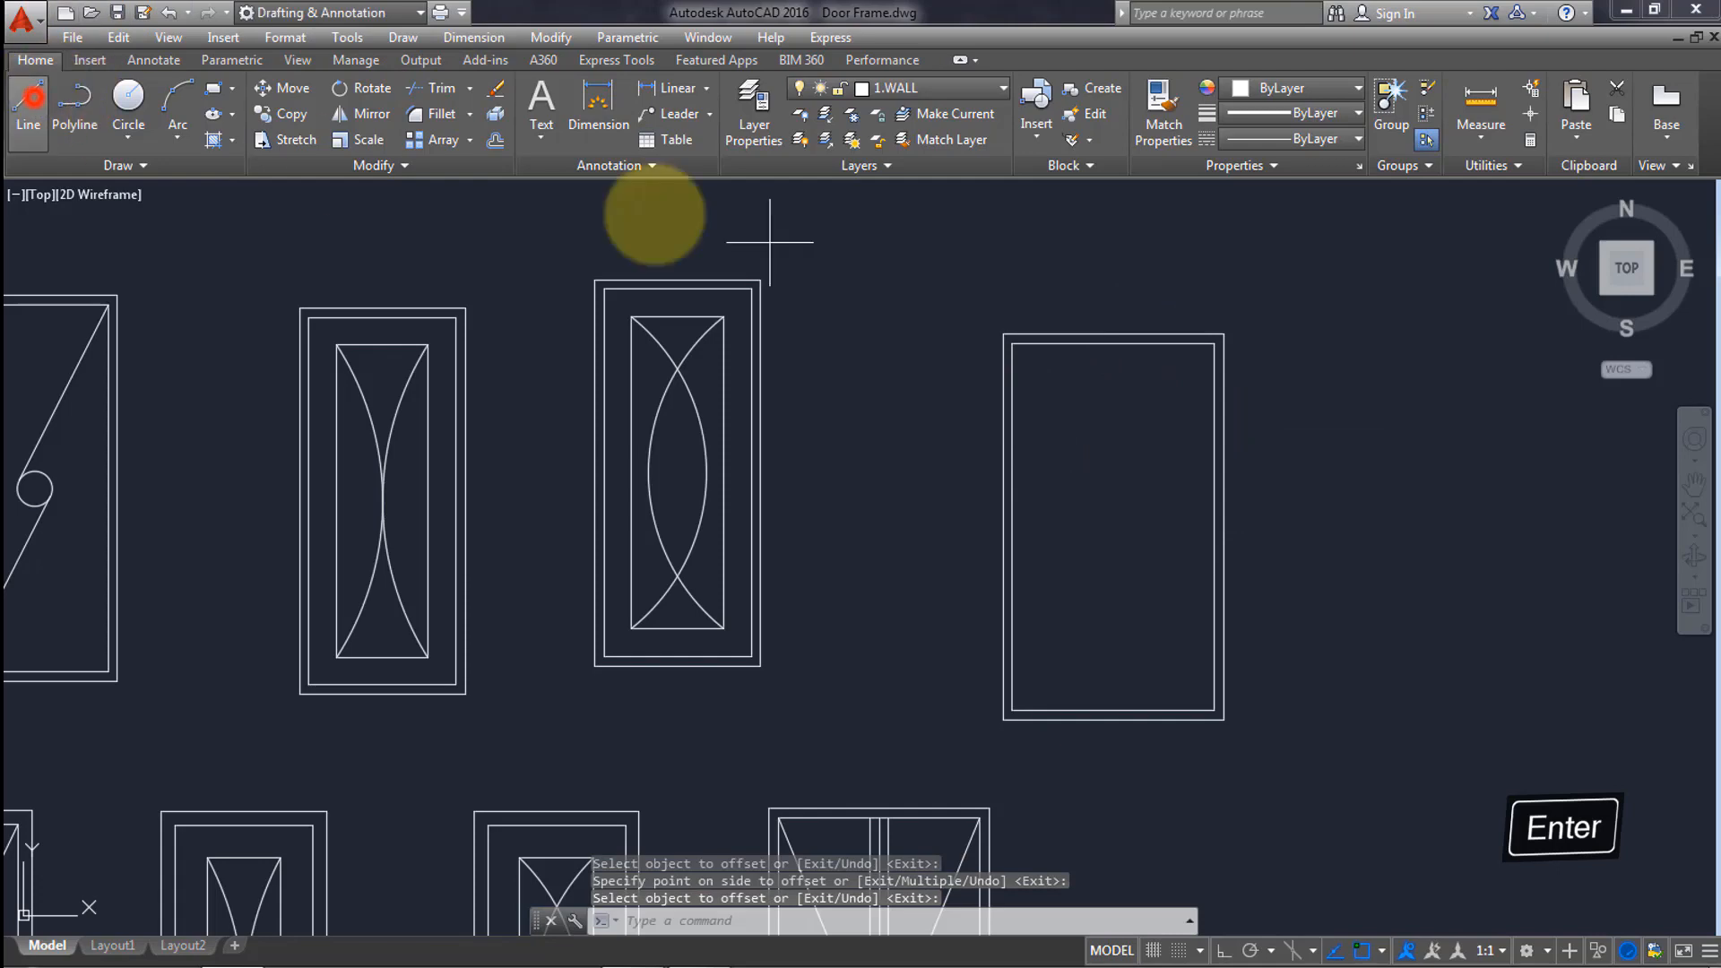
left_click(1111, 344)
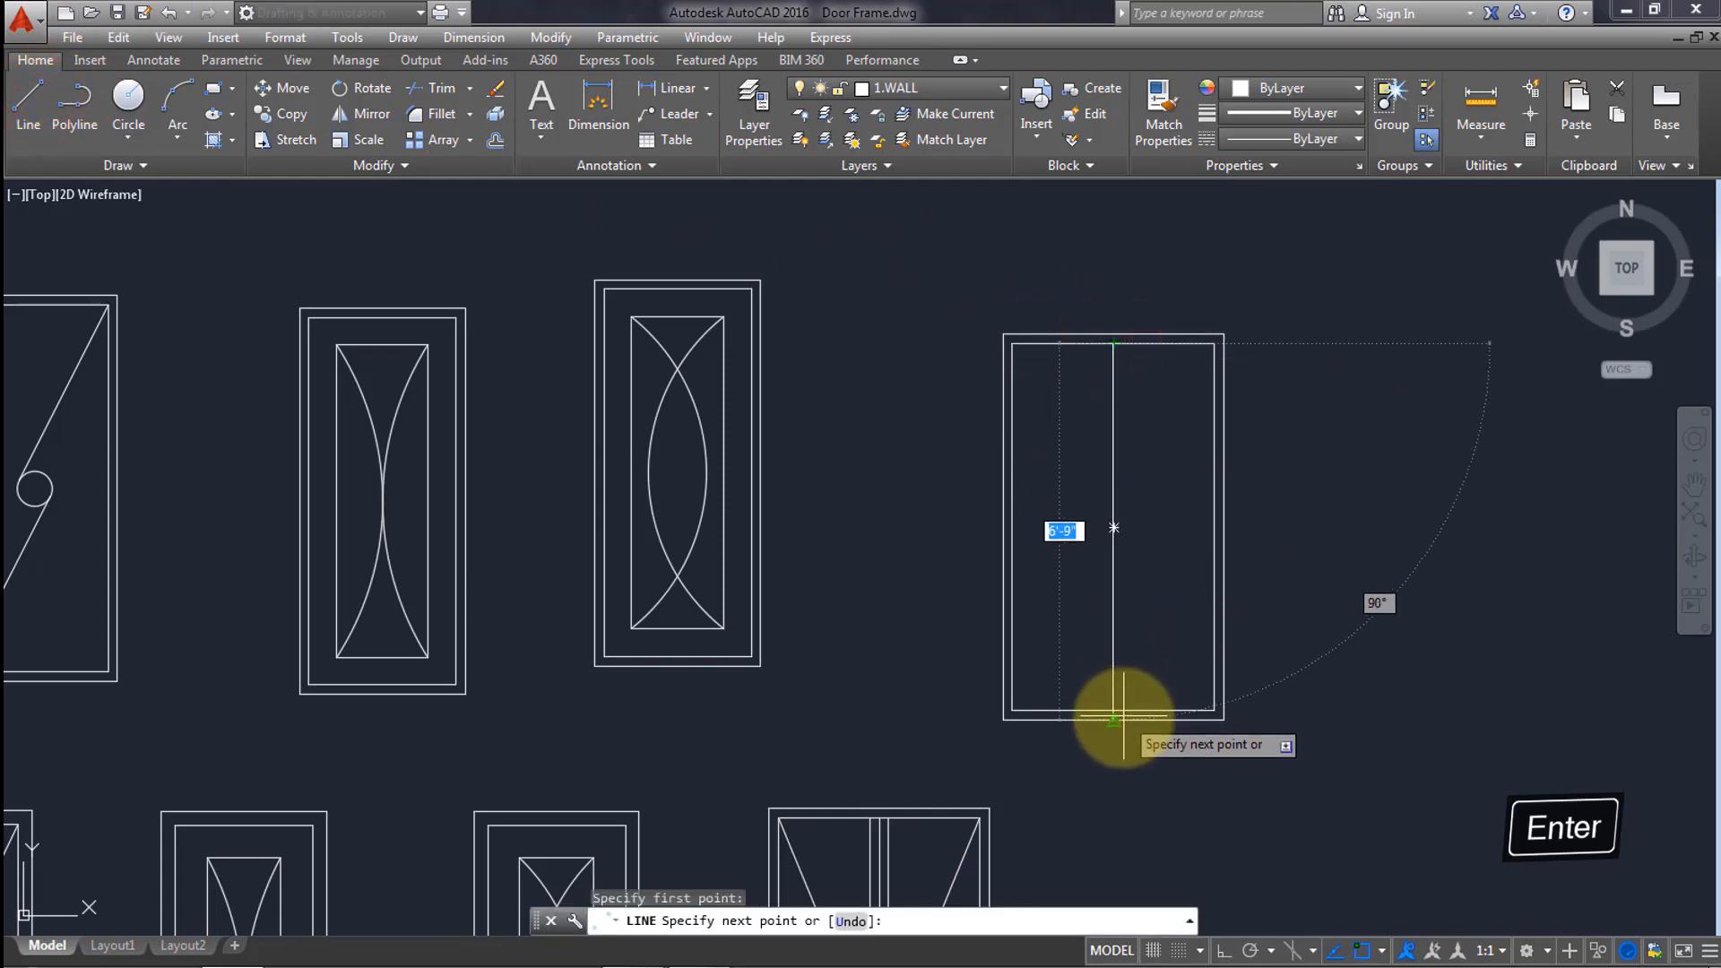
left_click(1112, 710)
key("Return")
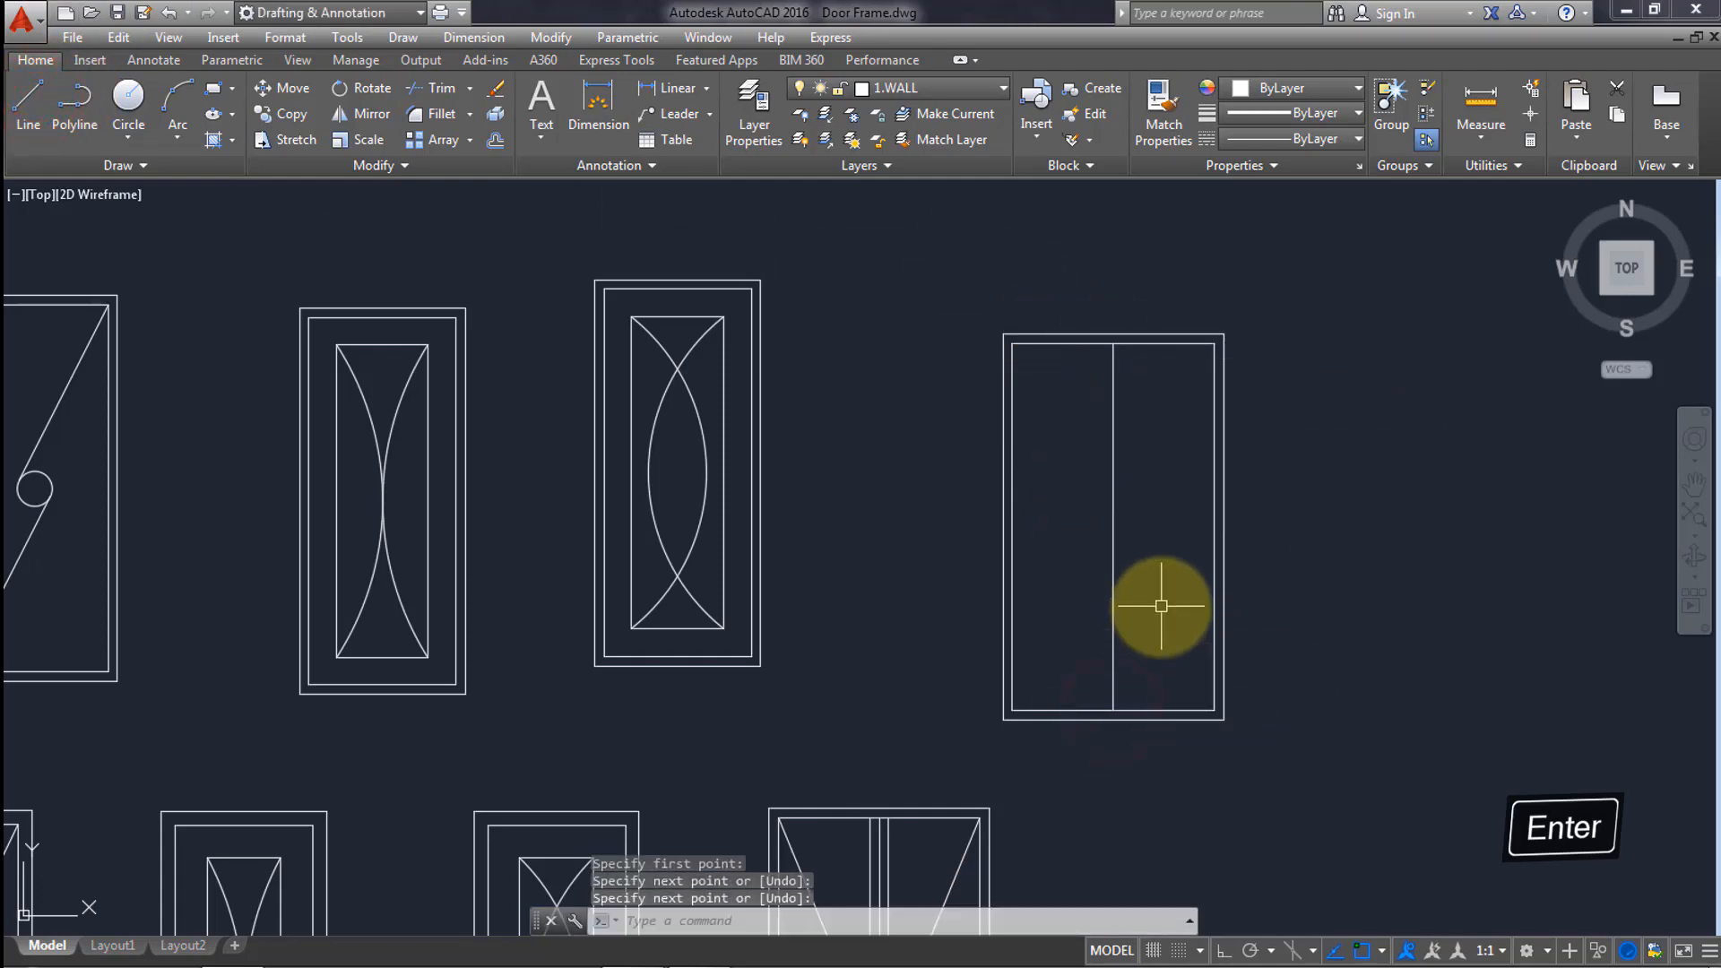
Offset the fourth door's centreline by 2" to each side to form the meeting stiles.
type("o")
key("Return")
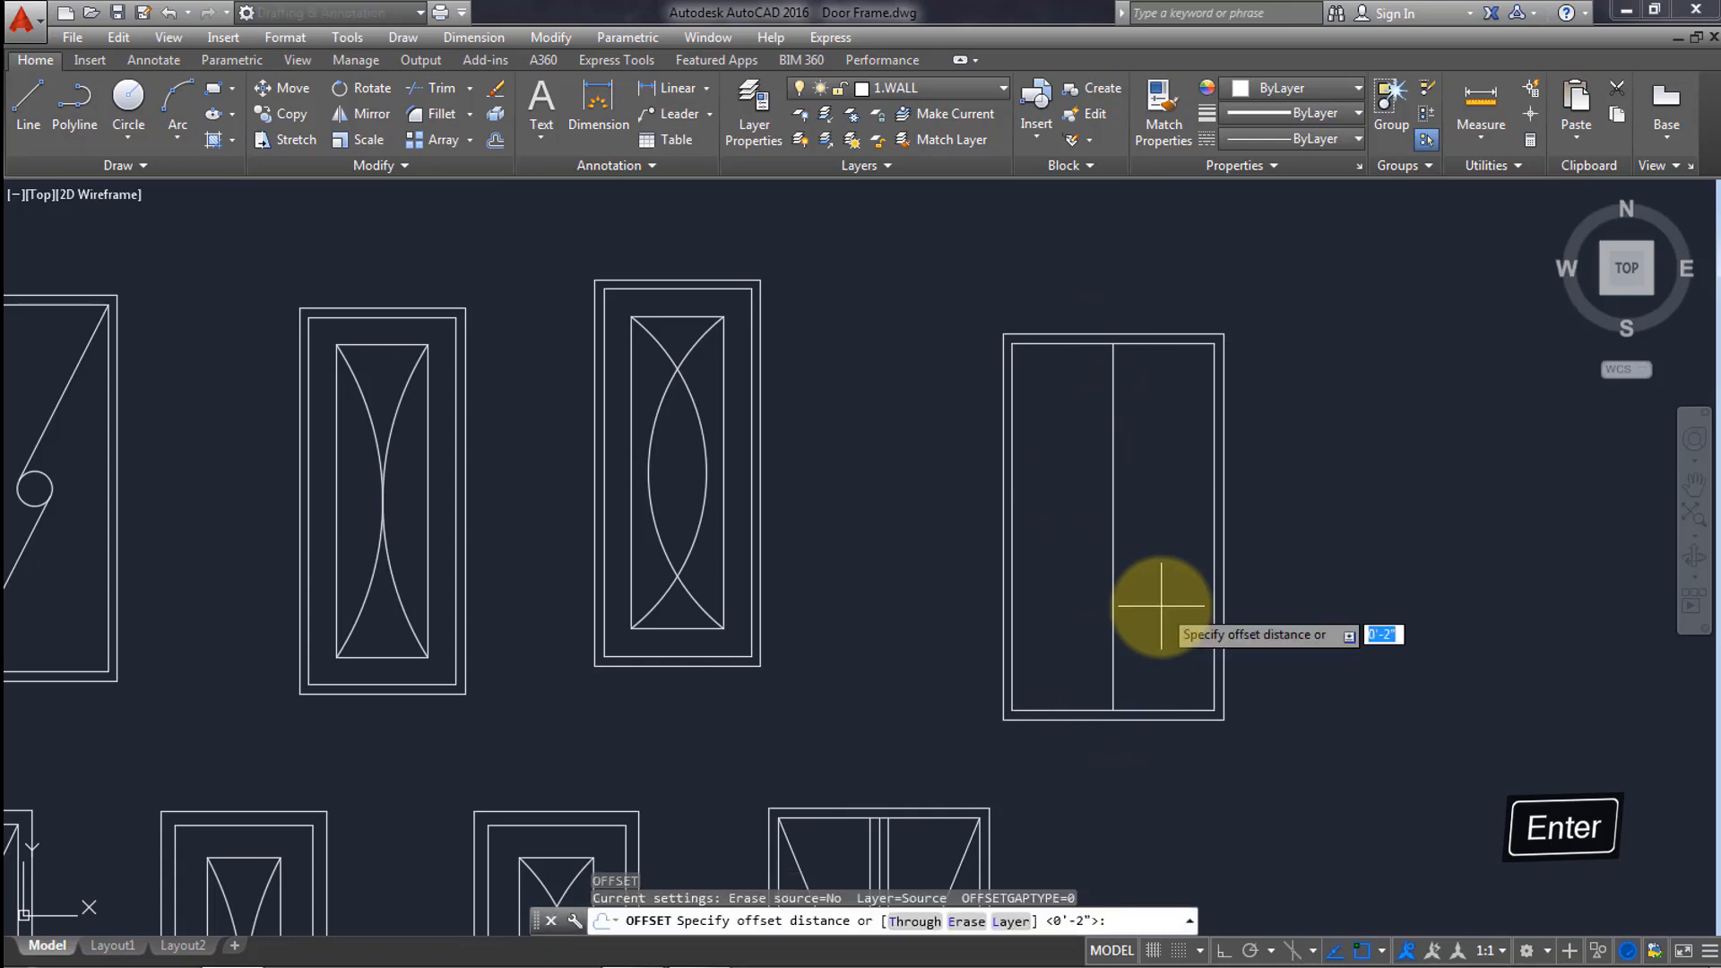
type("2")
key("Return")
left_click(1112, 560)
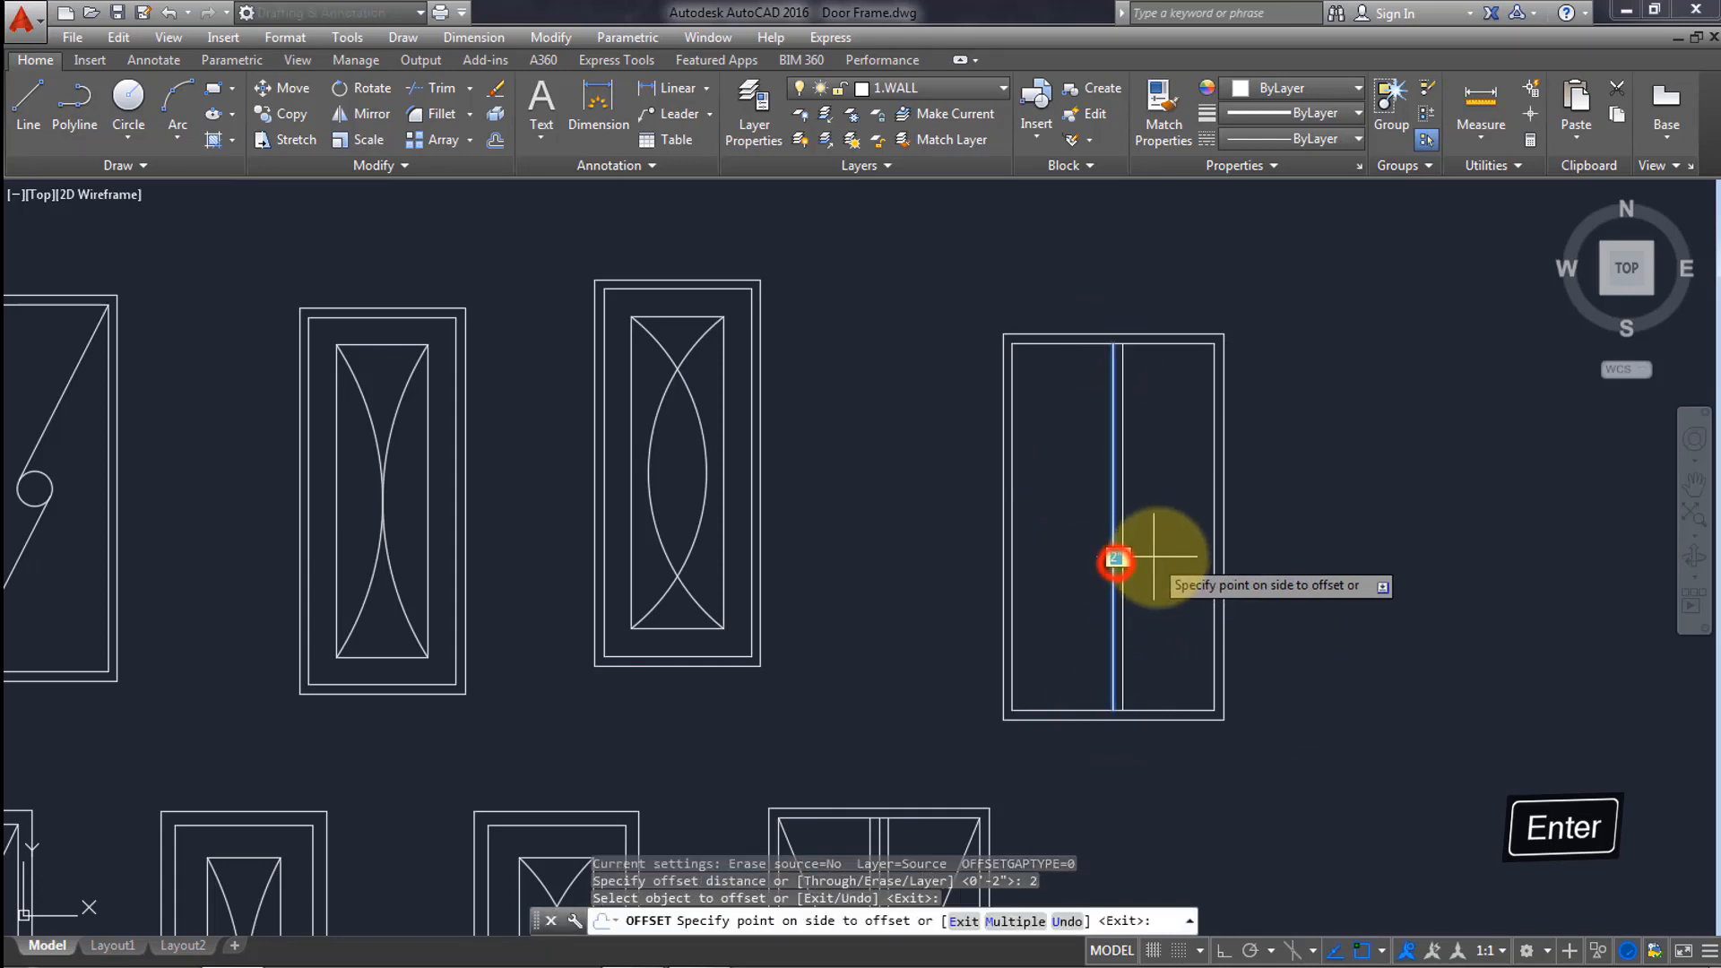
left_click(1117, 548)
left_click(1114, 541)
left_click(1042, 542)
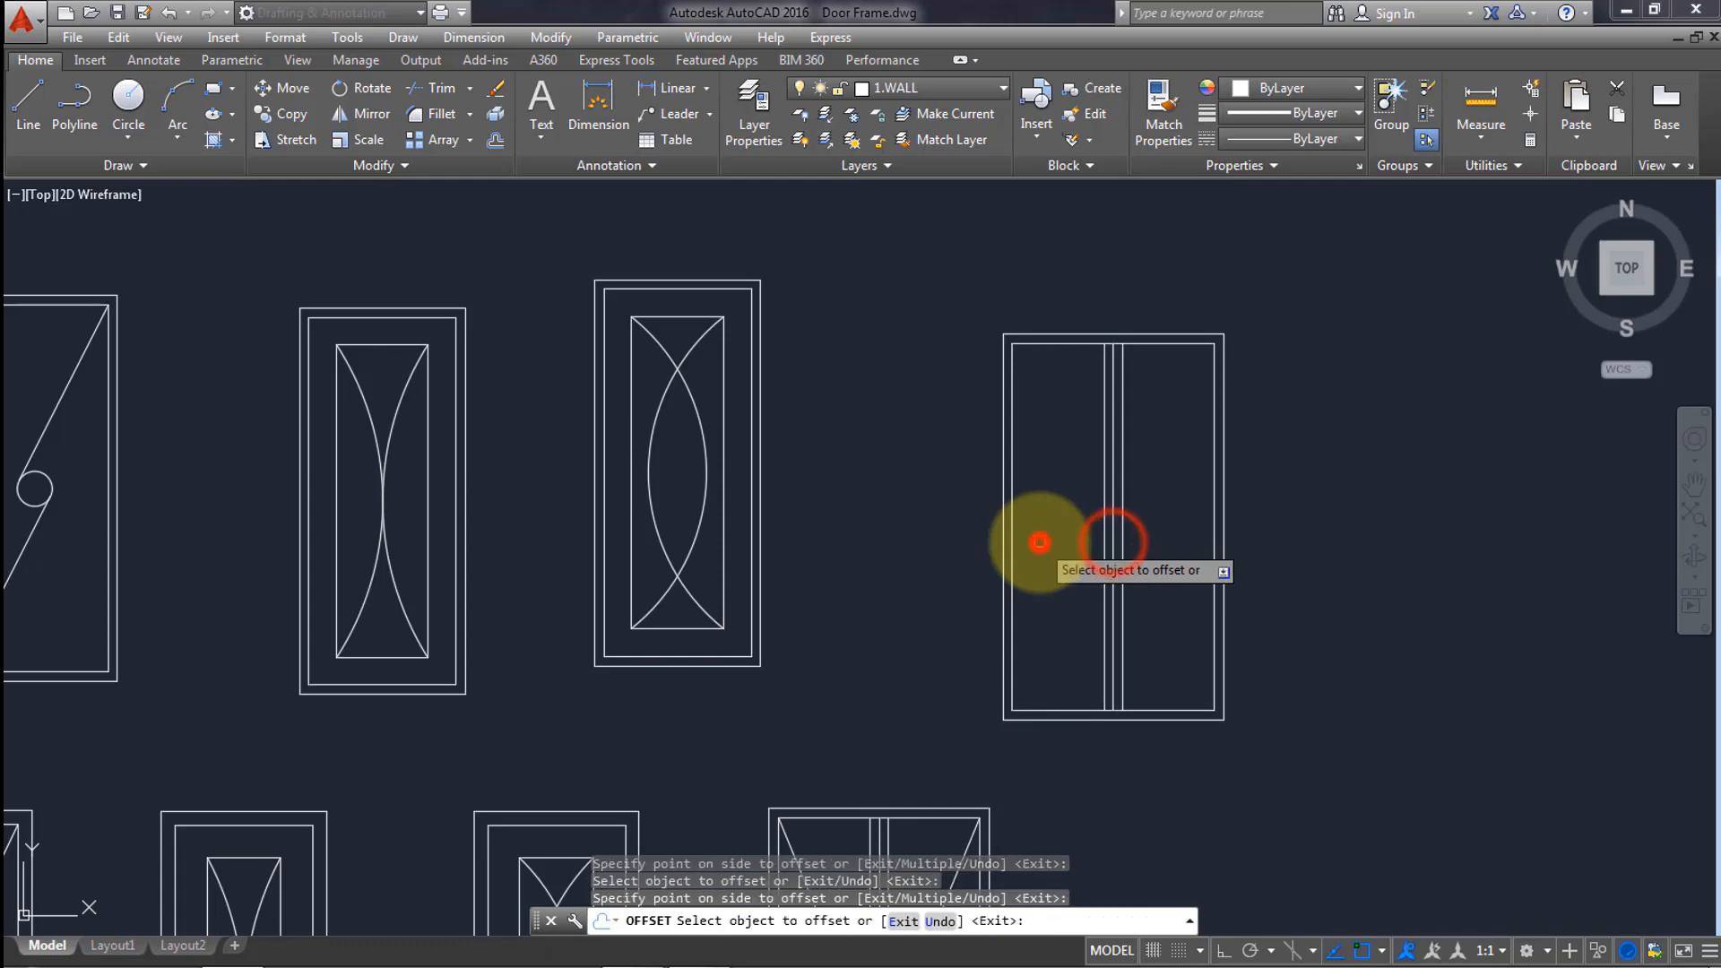
key("Return")
mouse_move(1110, 615)
middle_mouse_down()
mouse_move(1110, 415)
mouse_move(1090, 622)
middle_mouse_up()
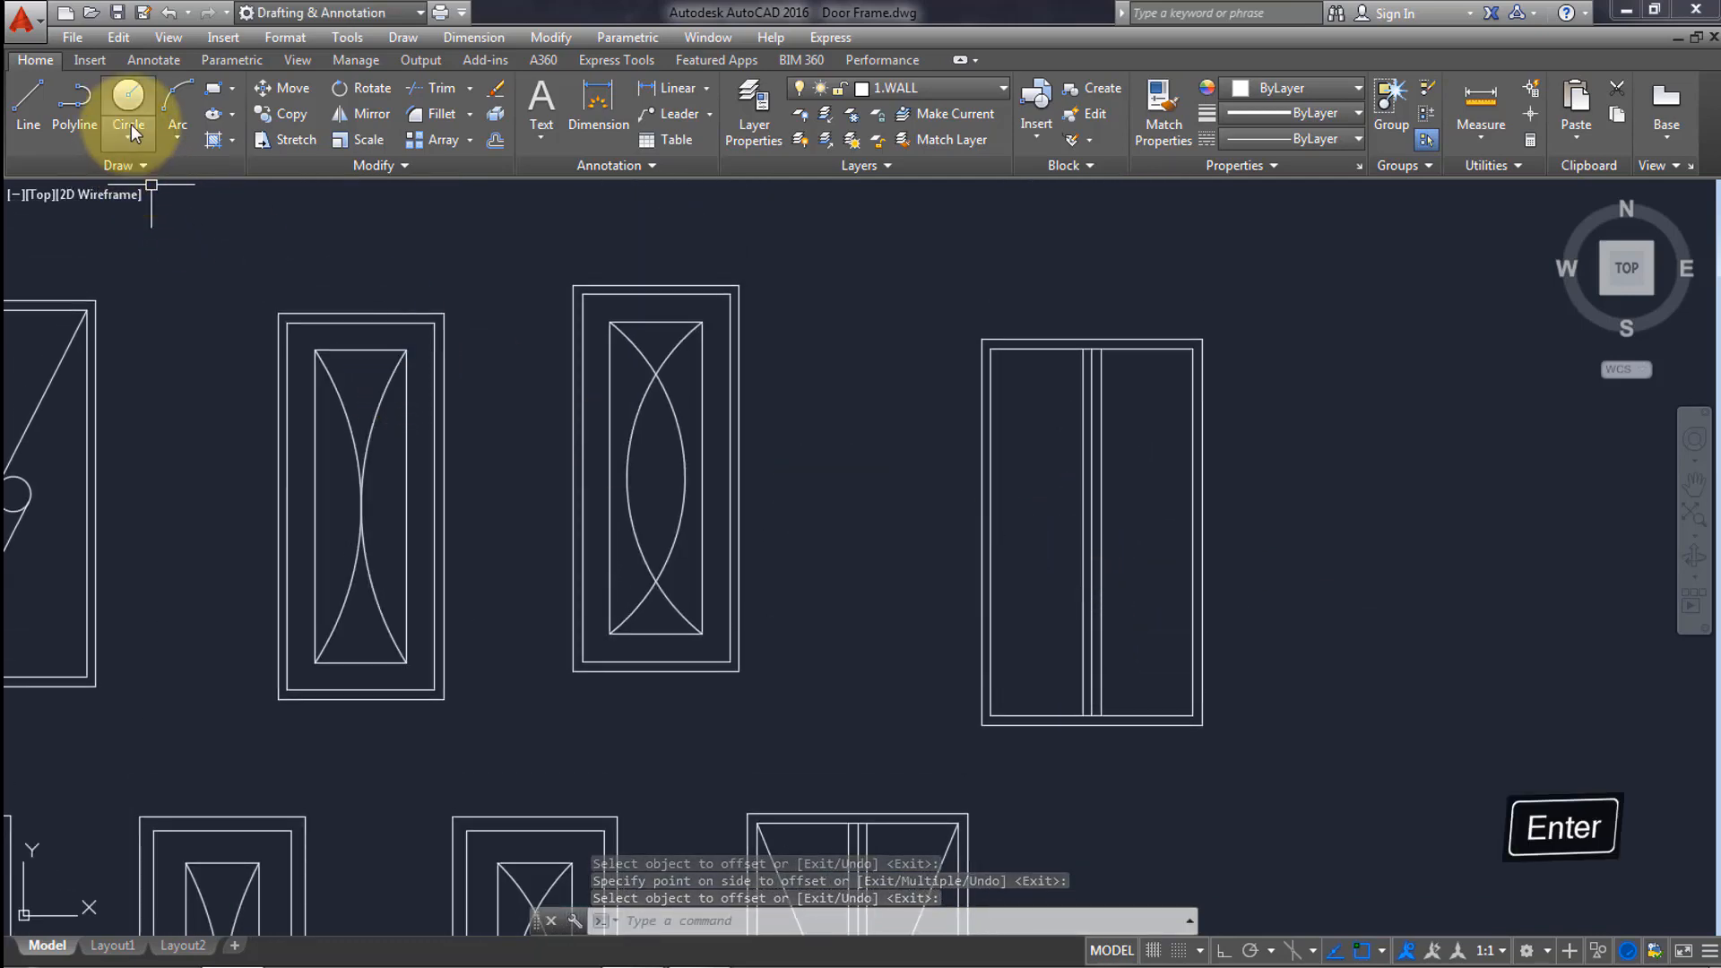
left_click(127, 95)
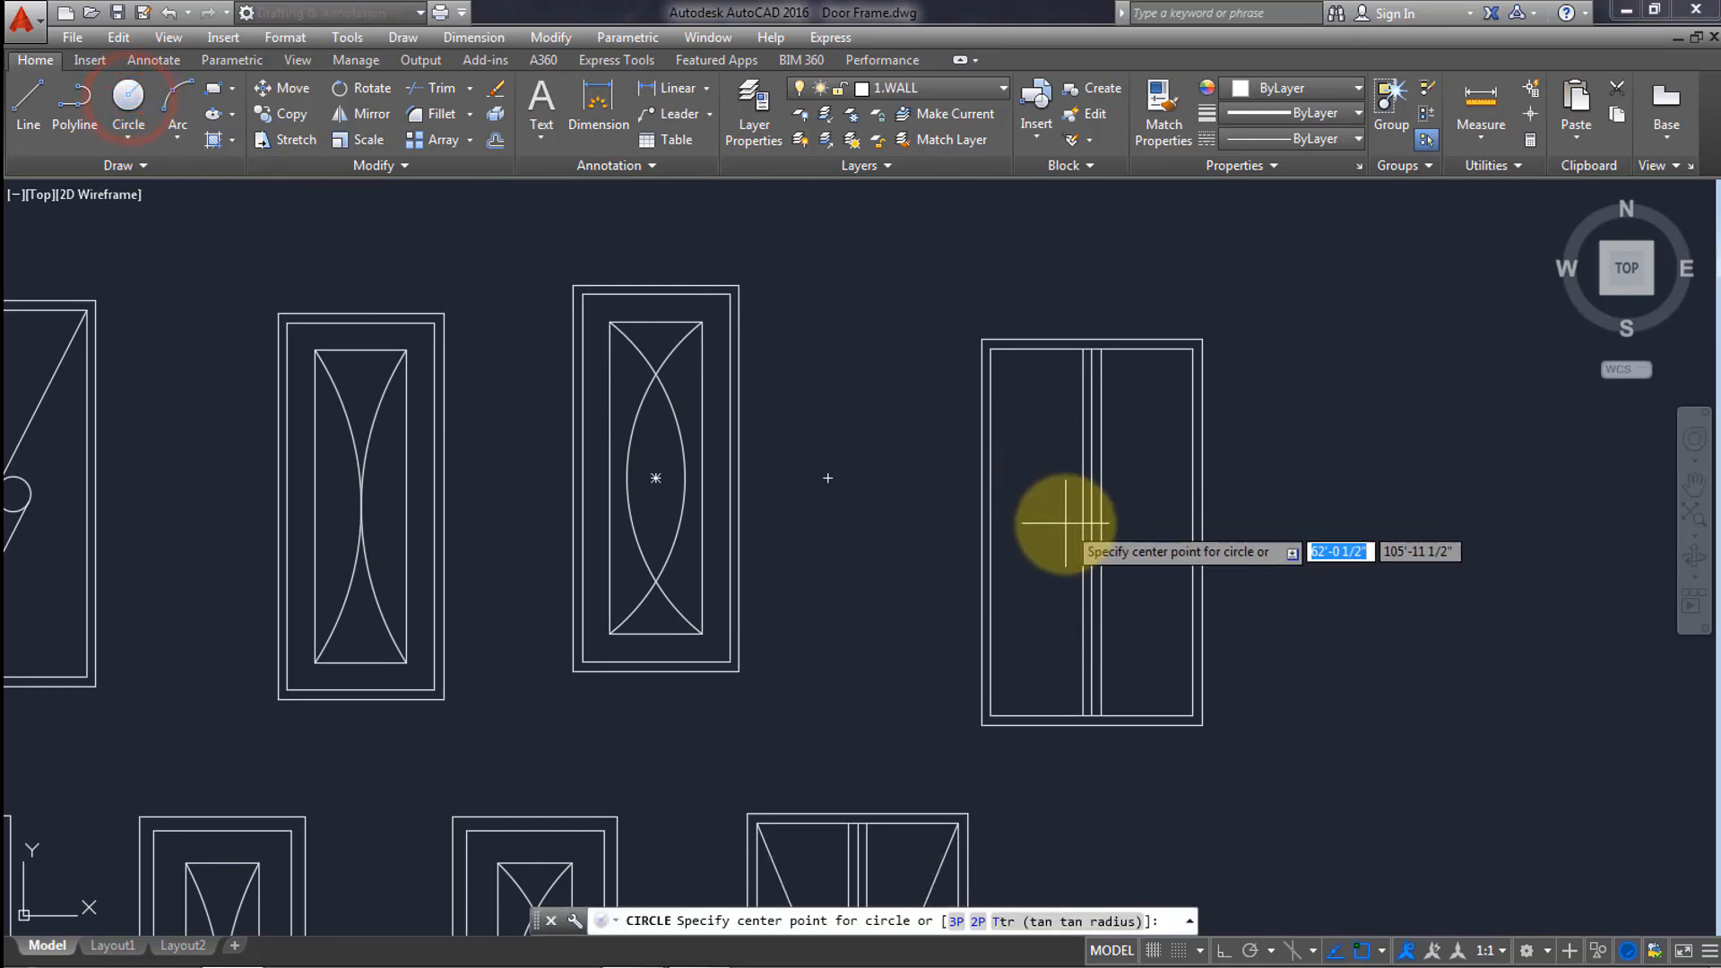
left_click(1064, 522)
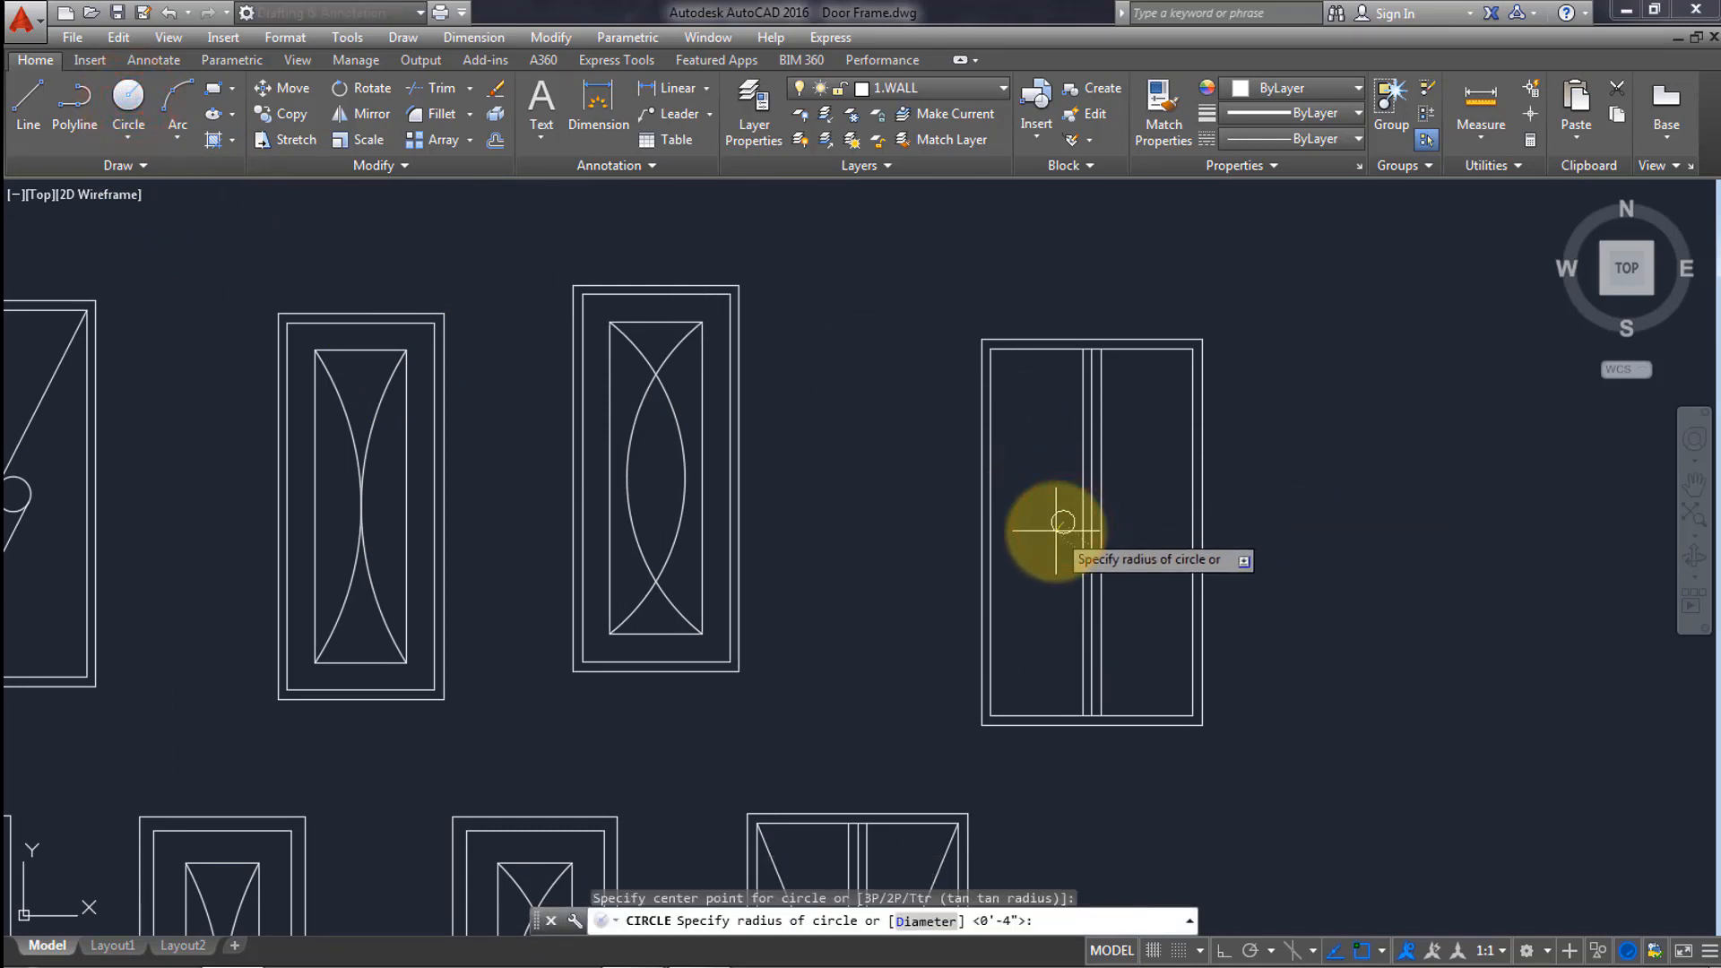
key("Escape")
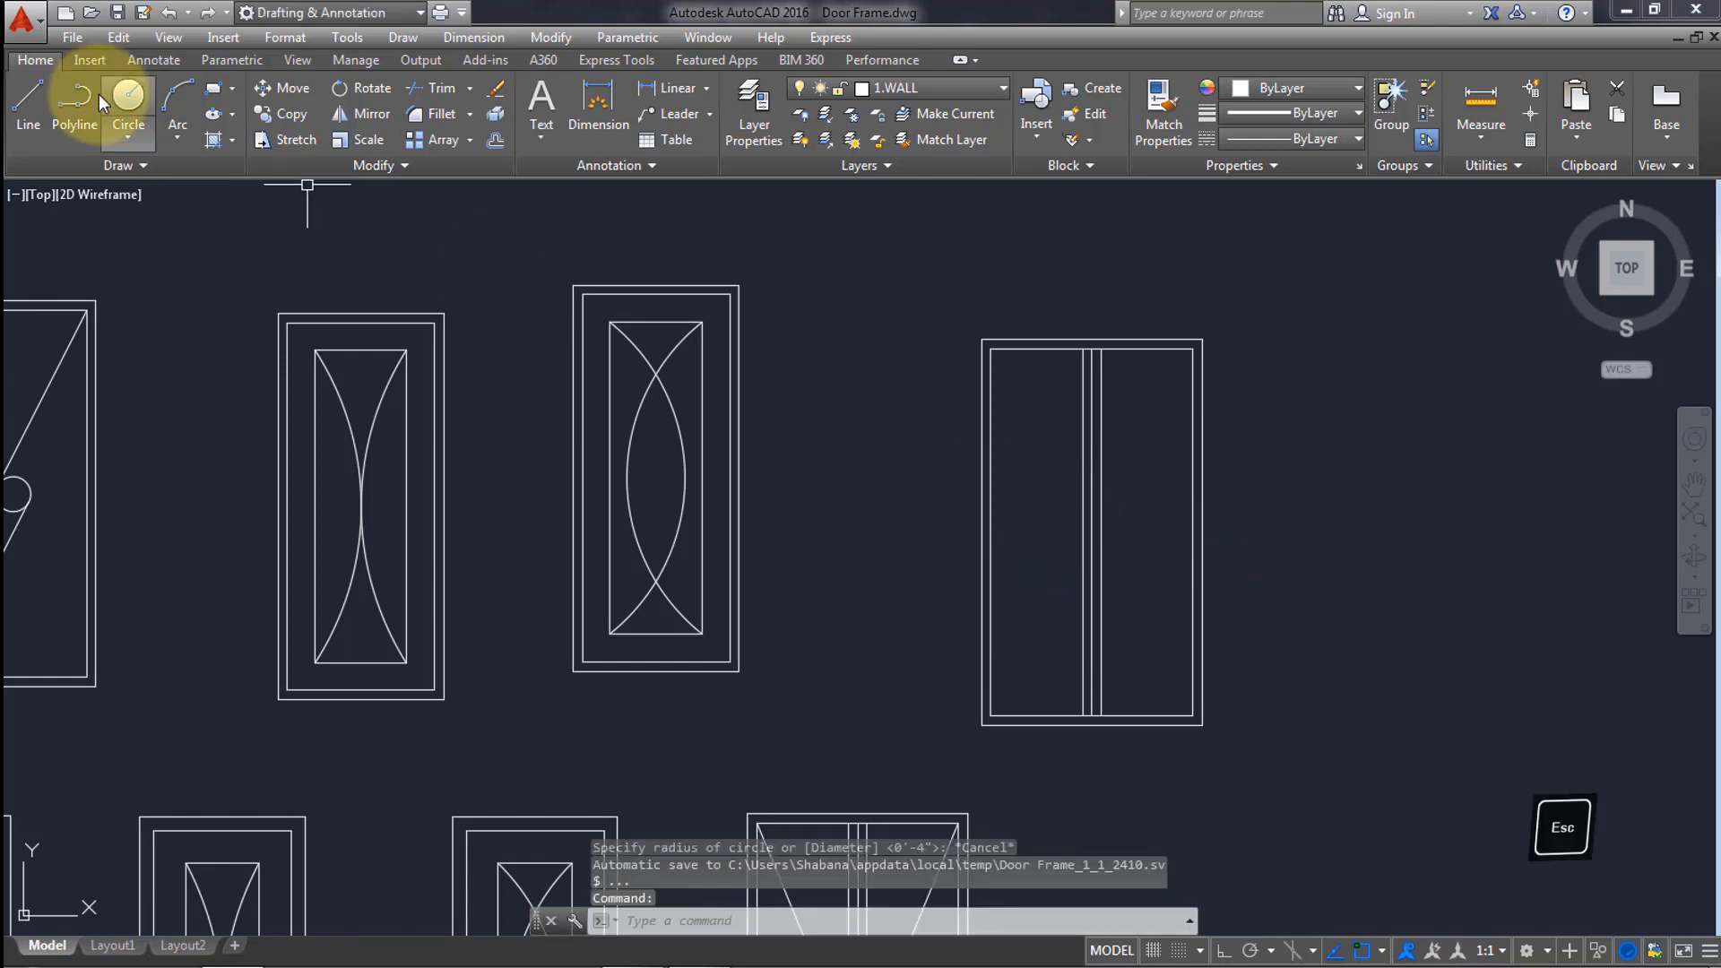
Draw a circle about 3" in radius at mid-height of the fourth door's left leaf, near the centre lines.
left_click(127, 95)
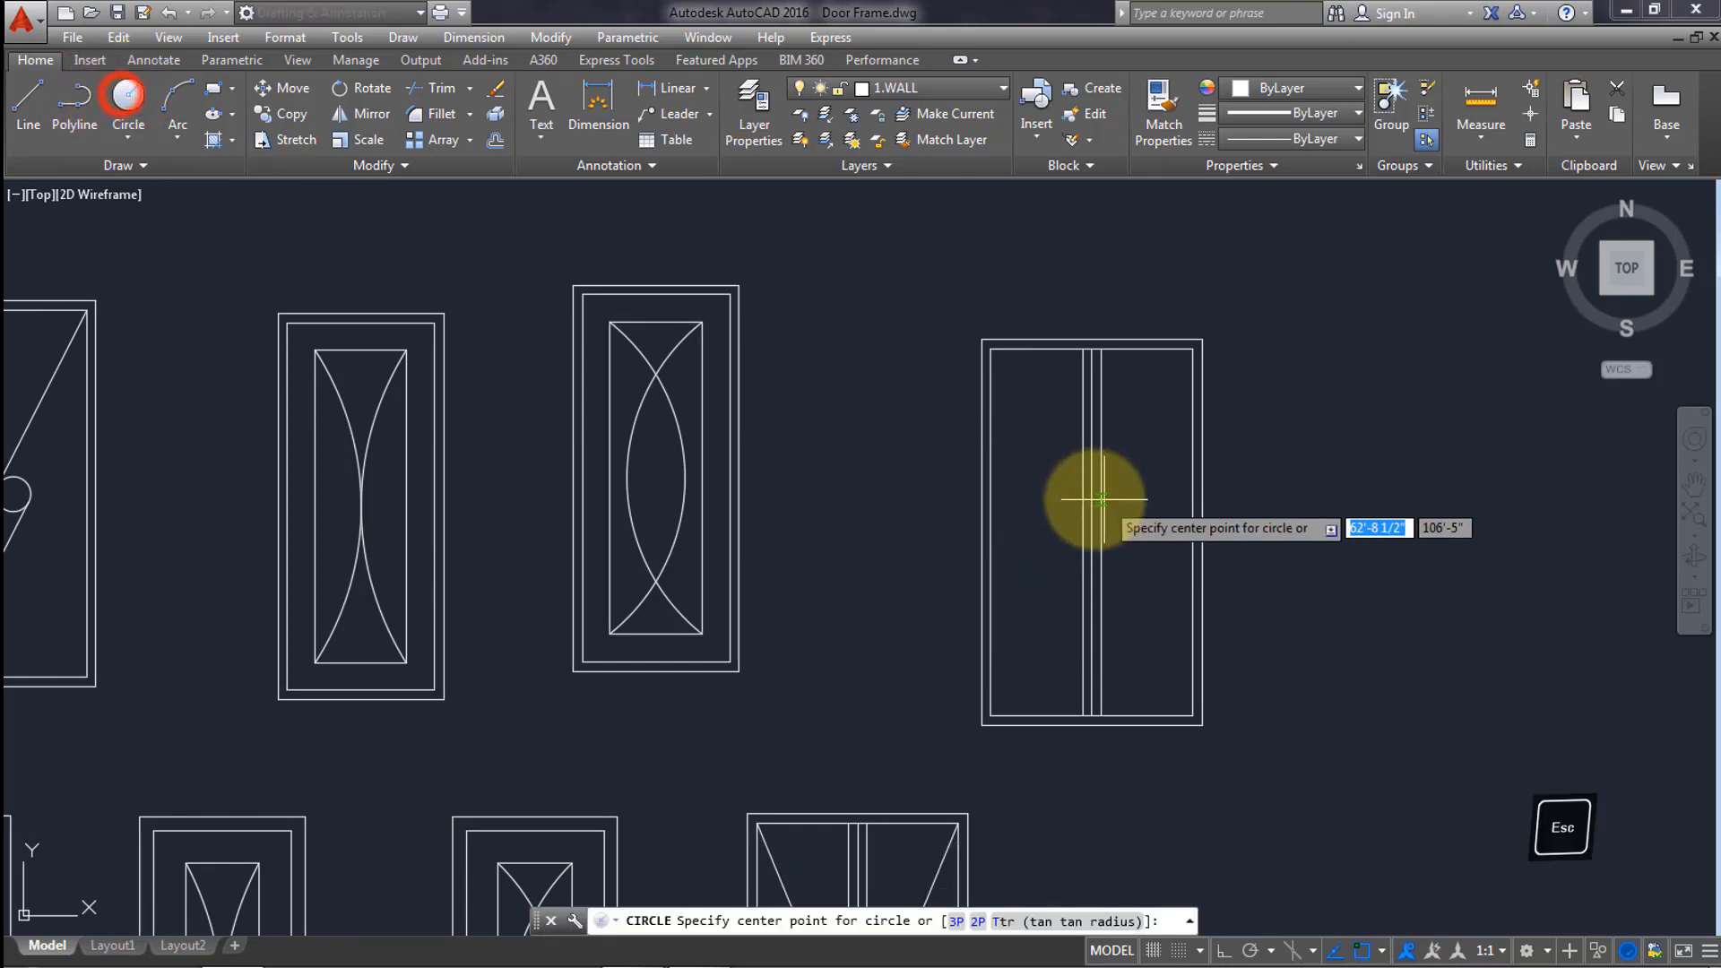
left_click(1059, 533)
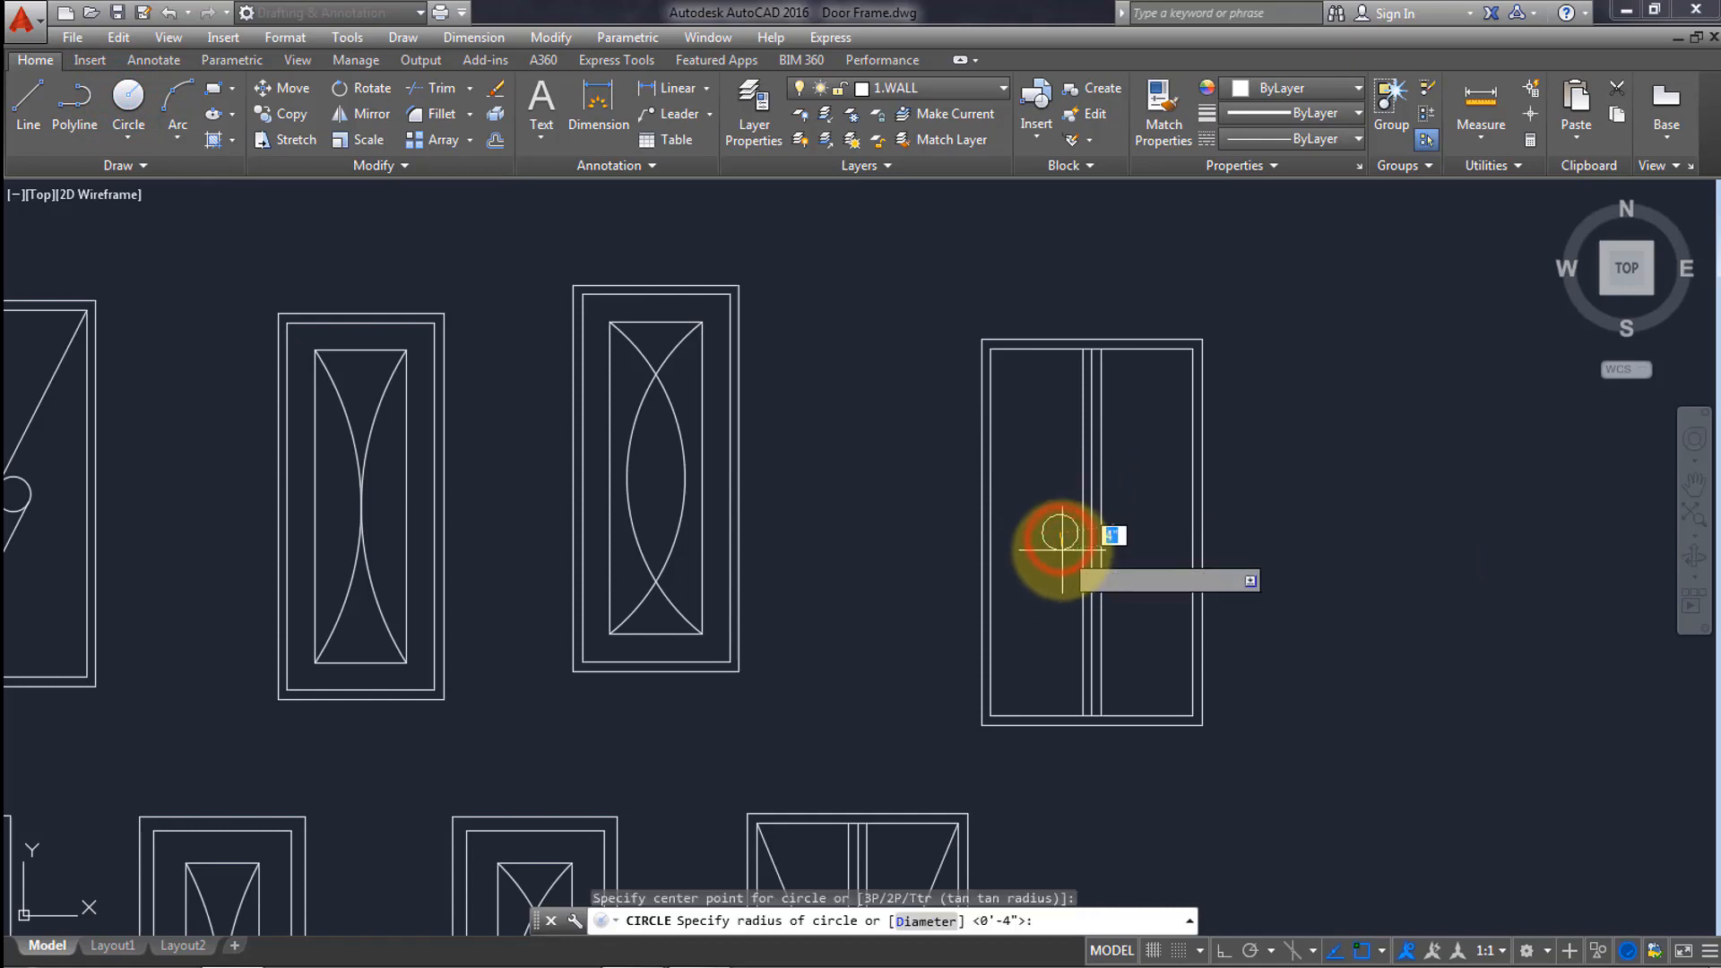
type("3")
key("Return")
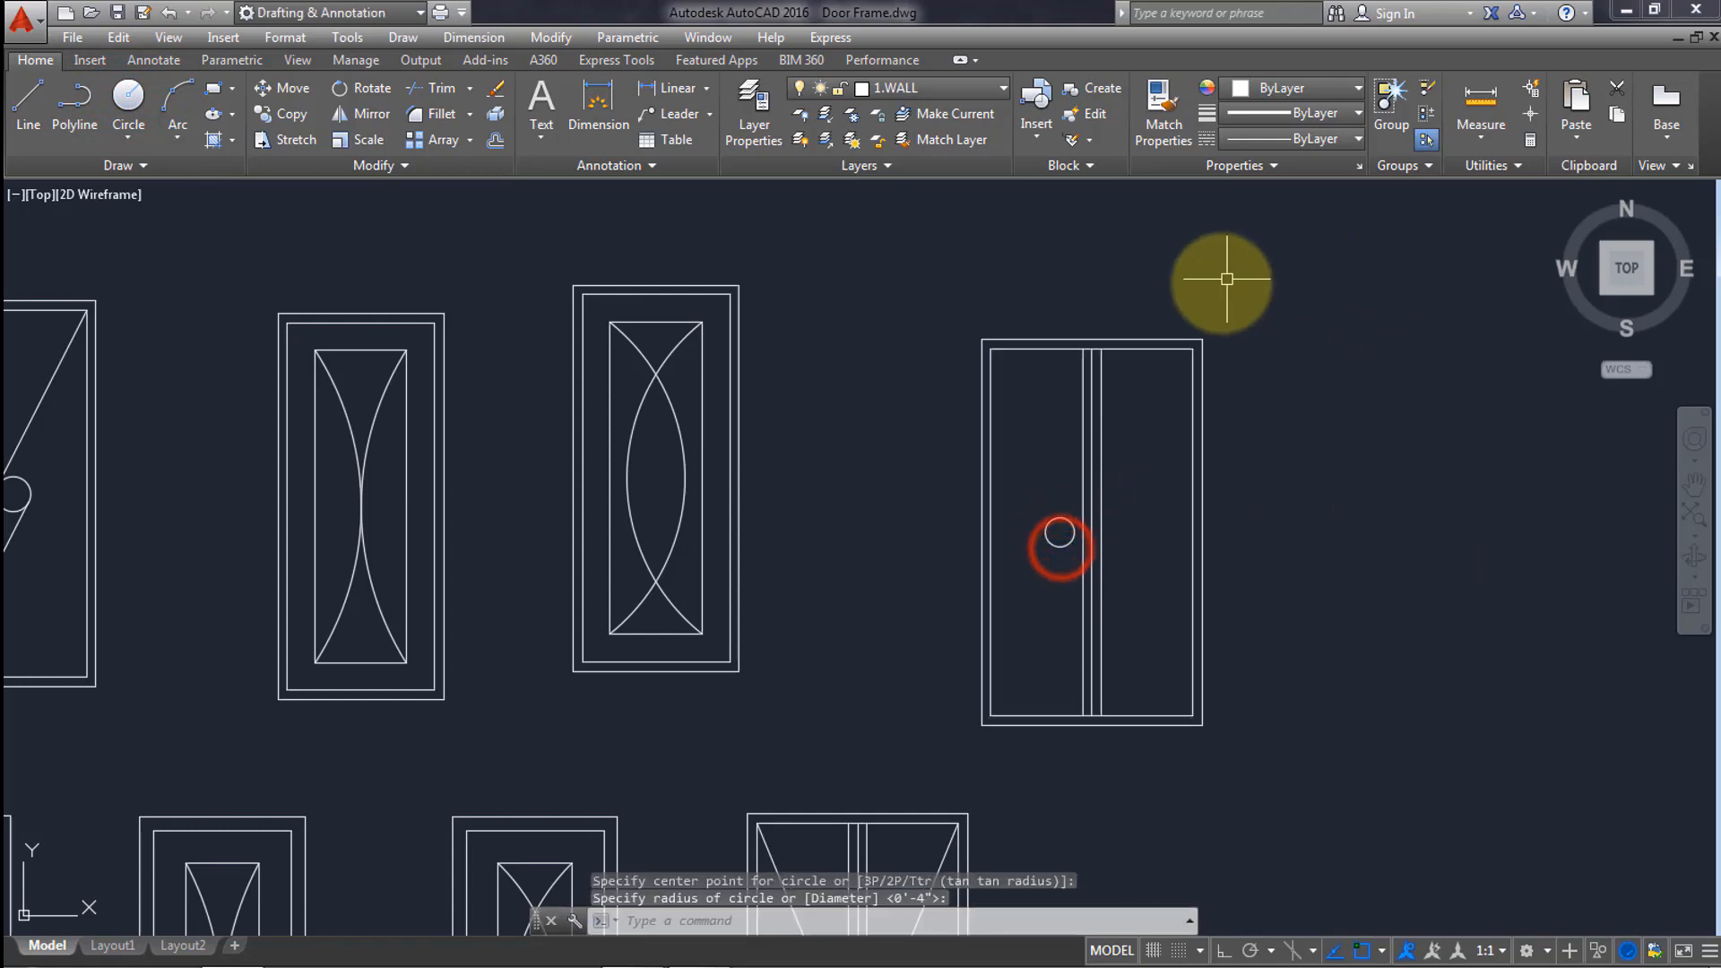
Draw two lines from the left leaf's upper and lower outer corners, each ending tangent to the circle's inner side.
left_click(28, 100)
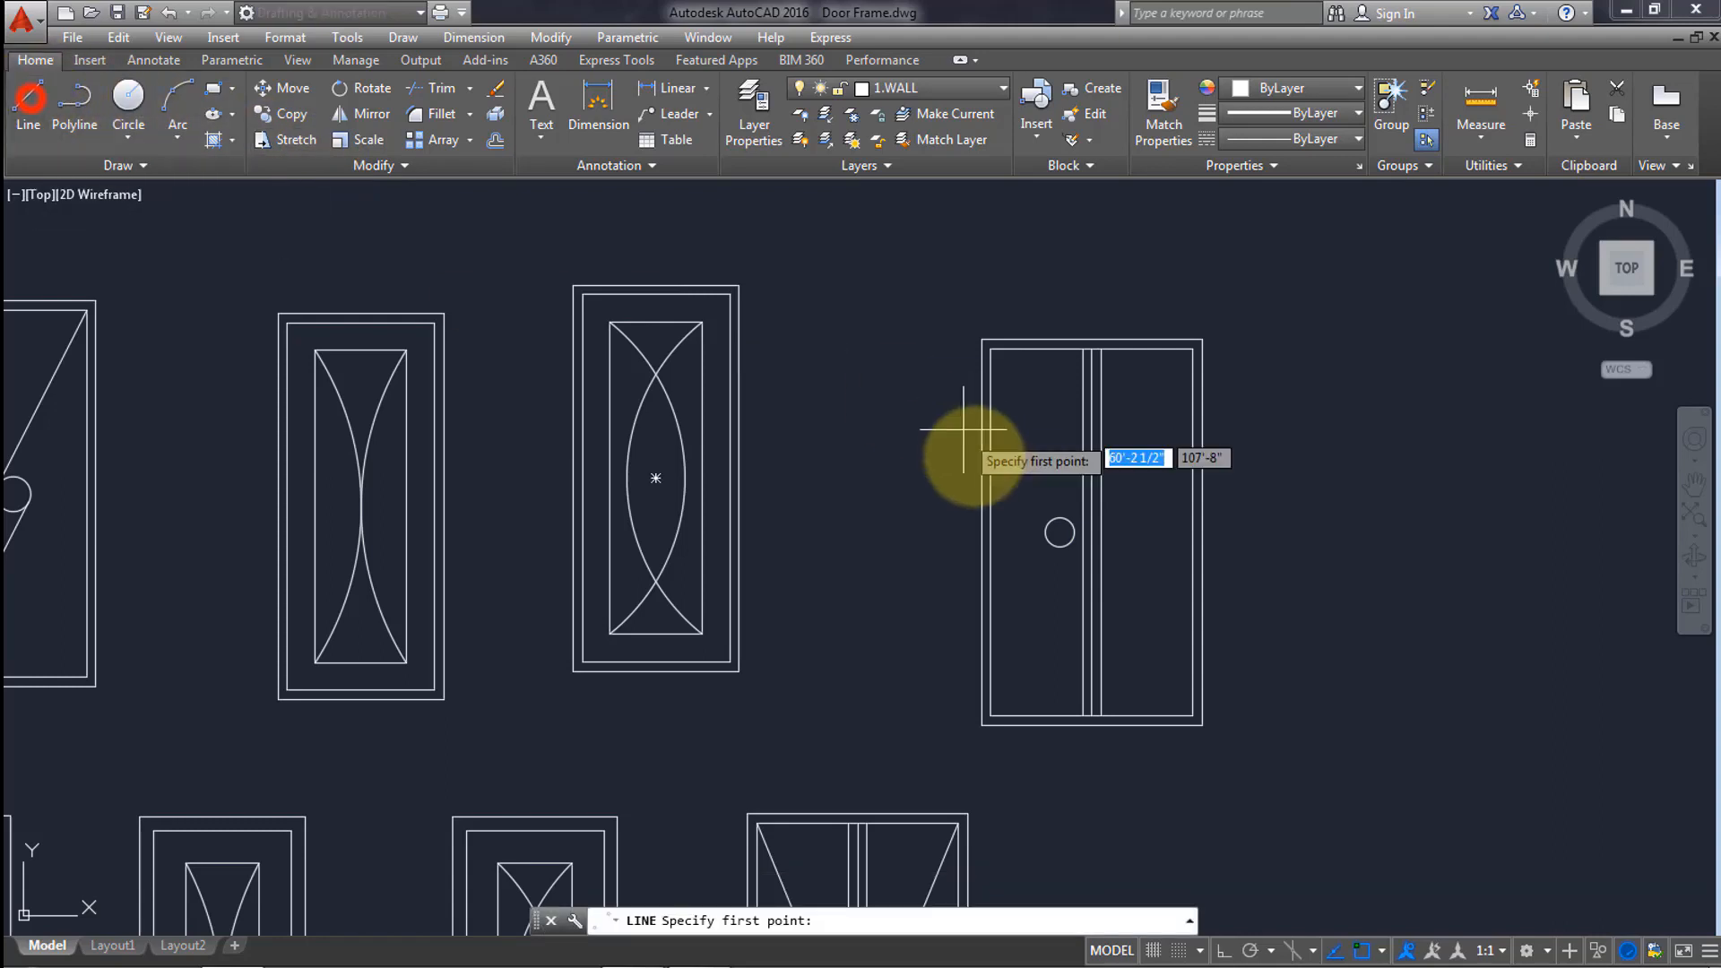
left_click(991, 349)
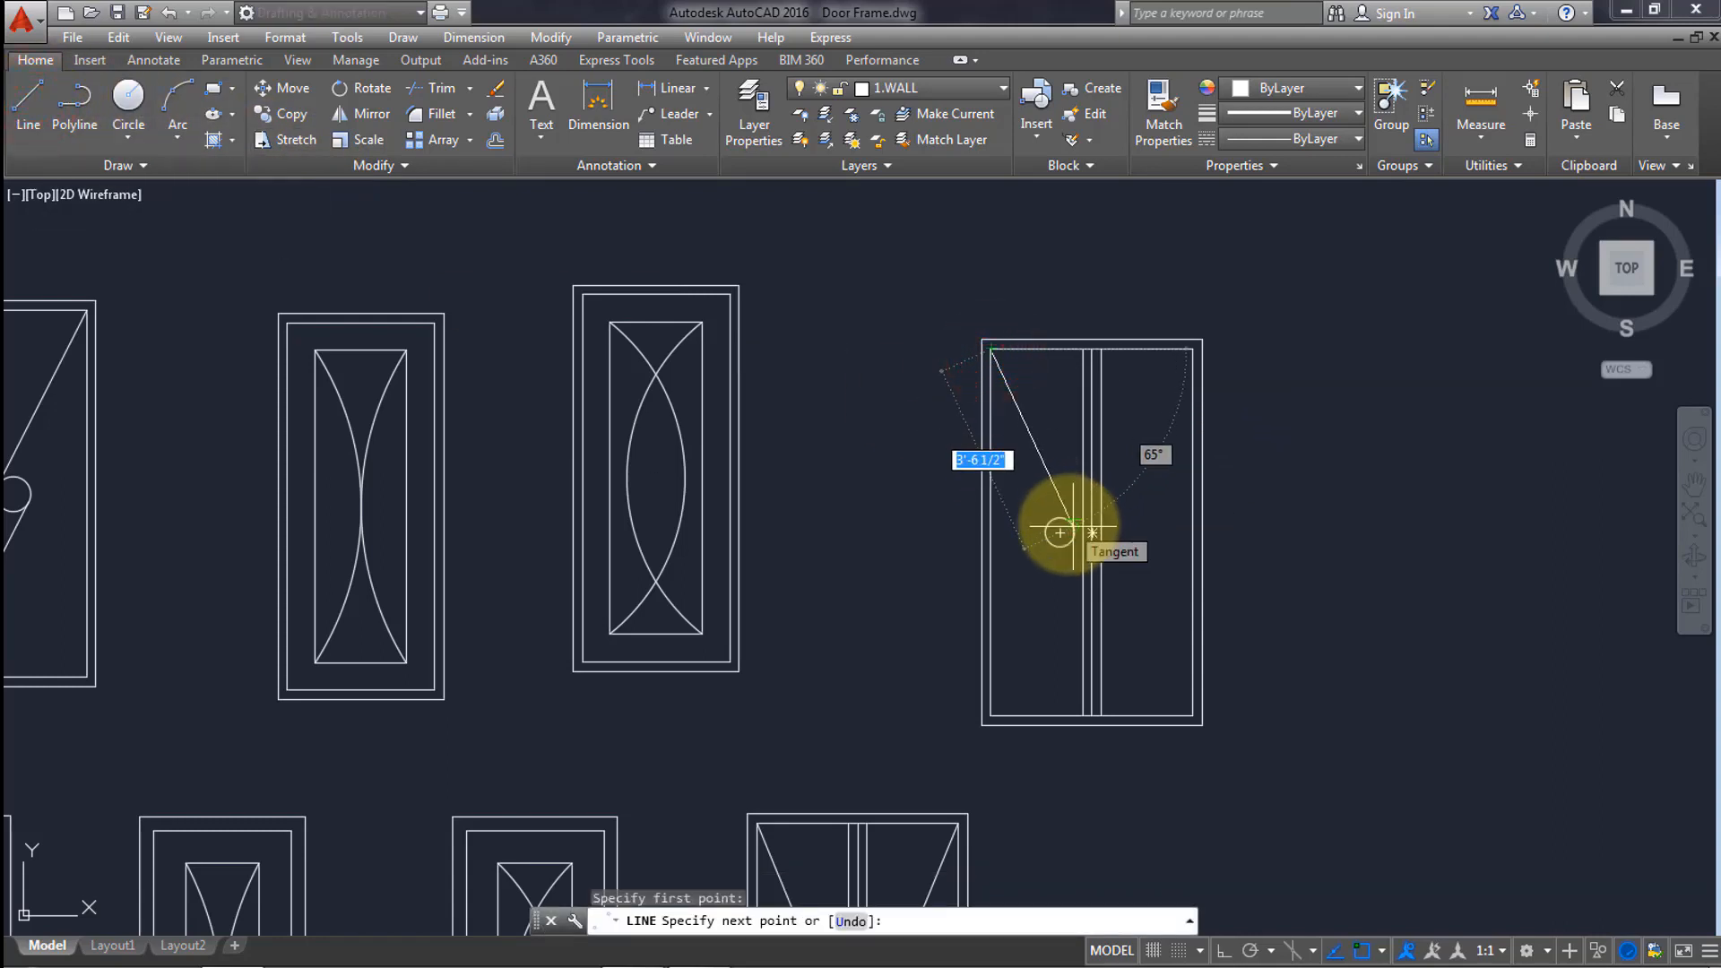
left_click(1072, 526)
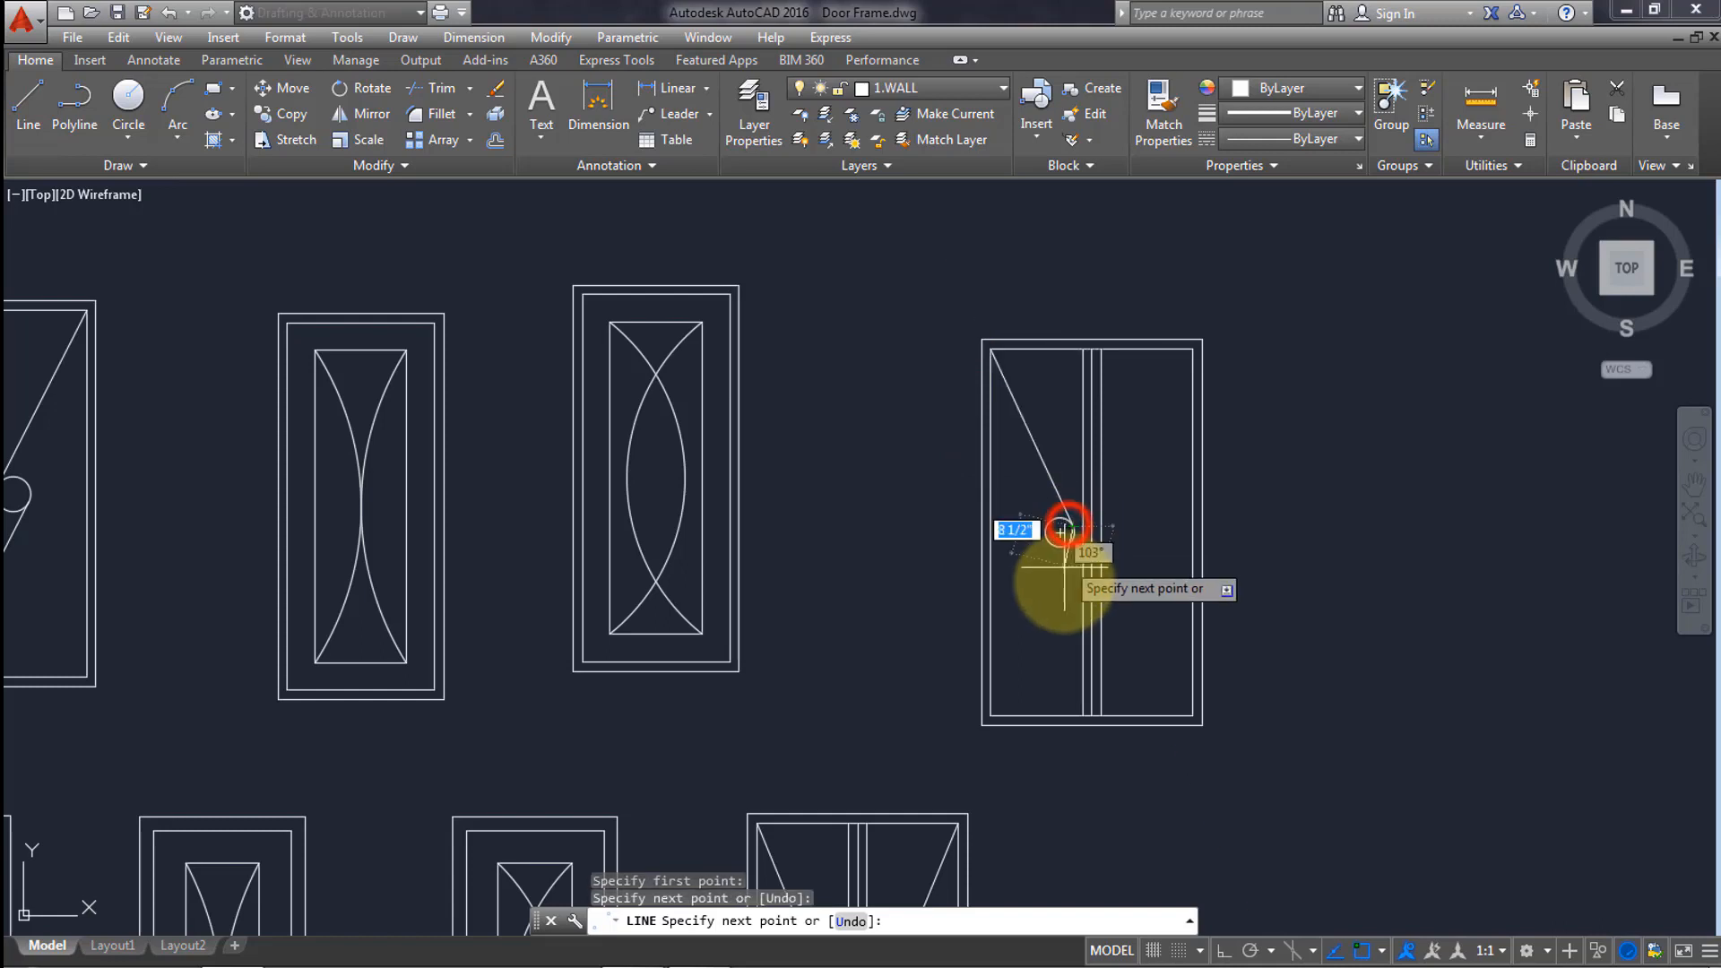
key("Return")
key("Return")
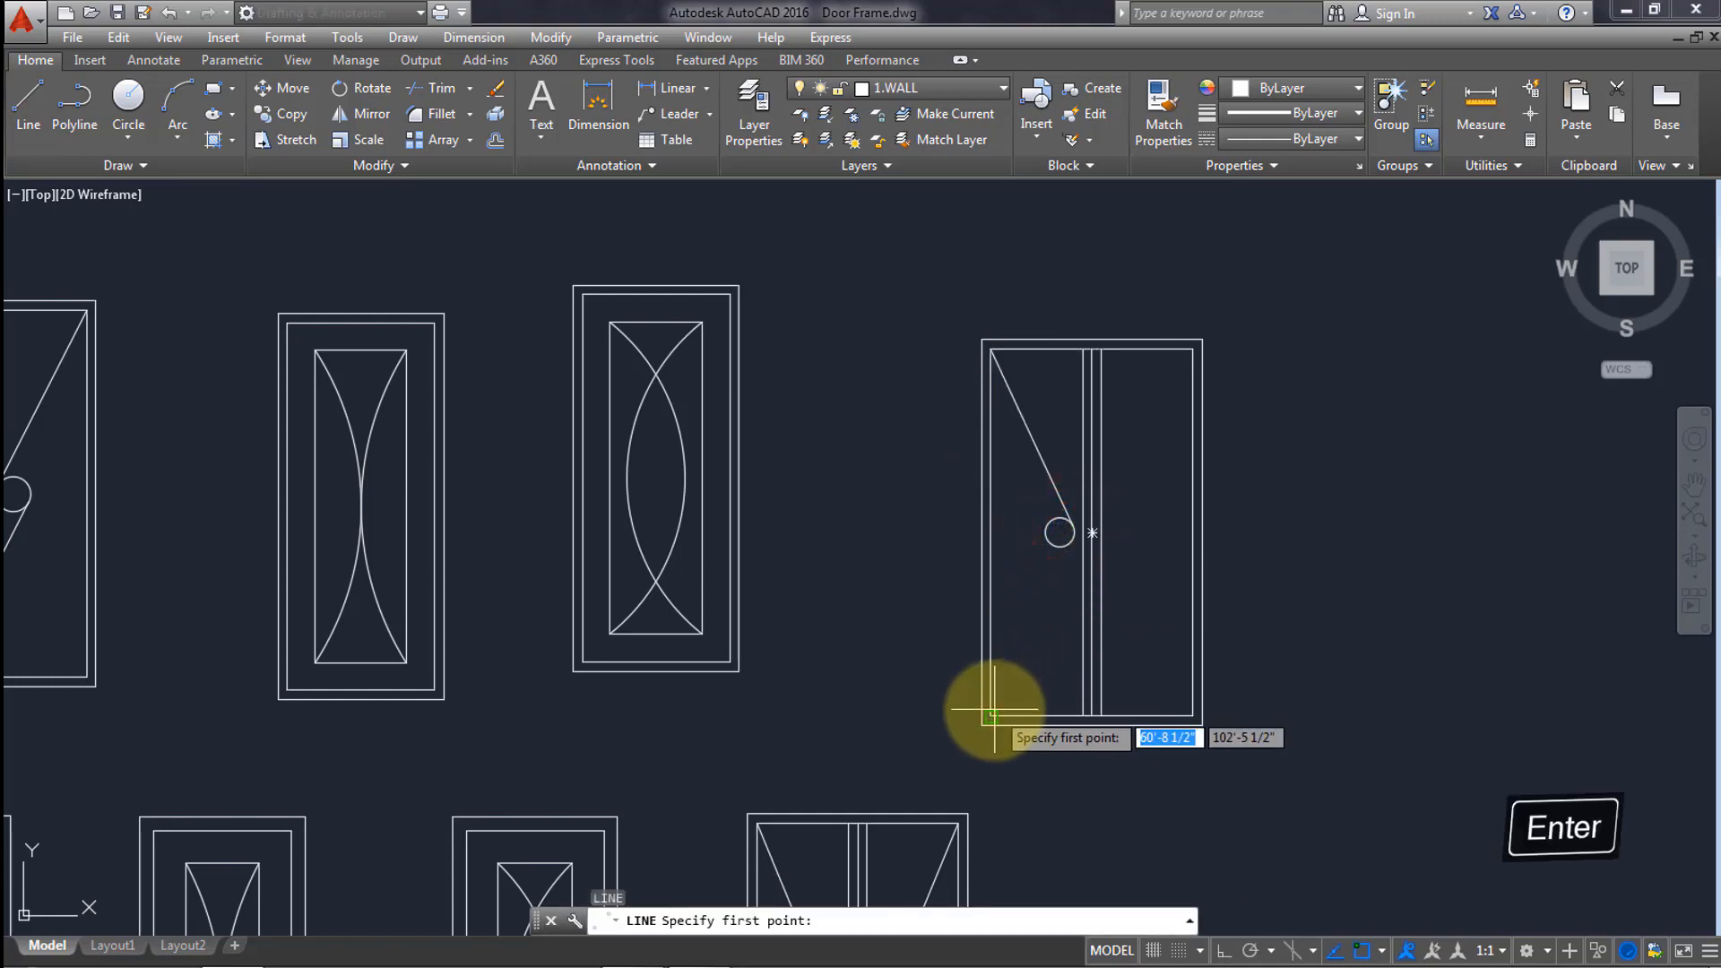
left_click(991, 716)
left_click(1072, 537)
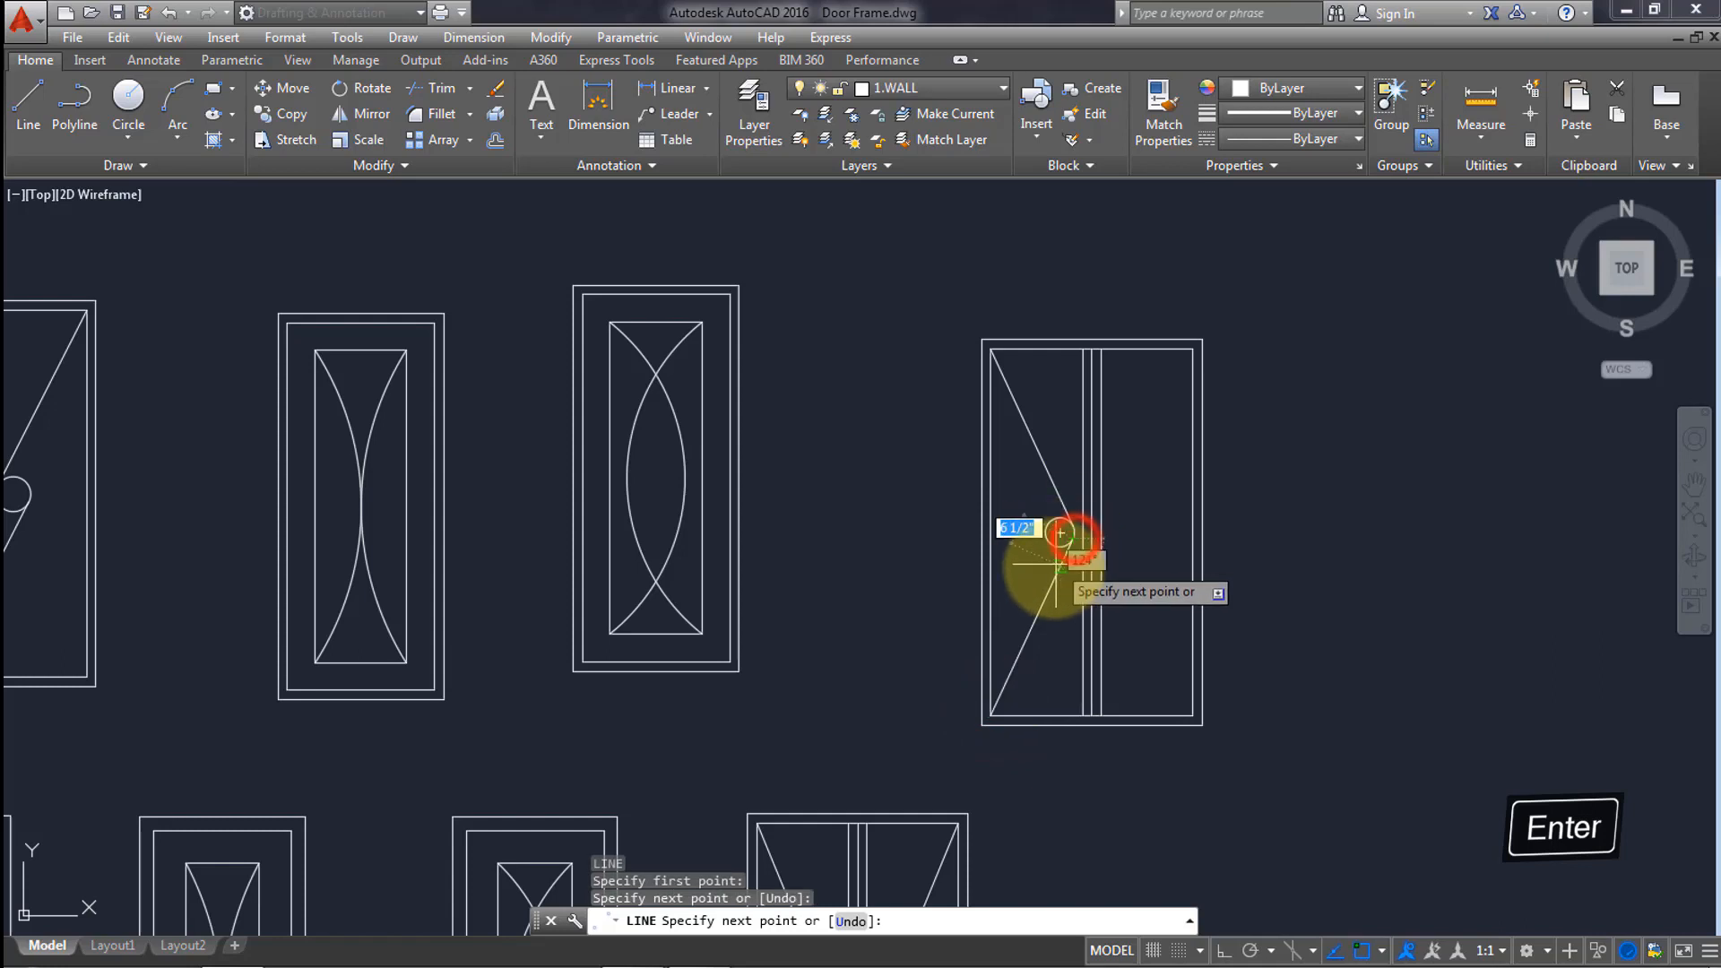
right_click(1062, 557)
left_click(1093, 583)
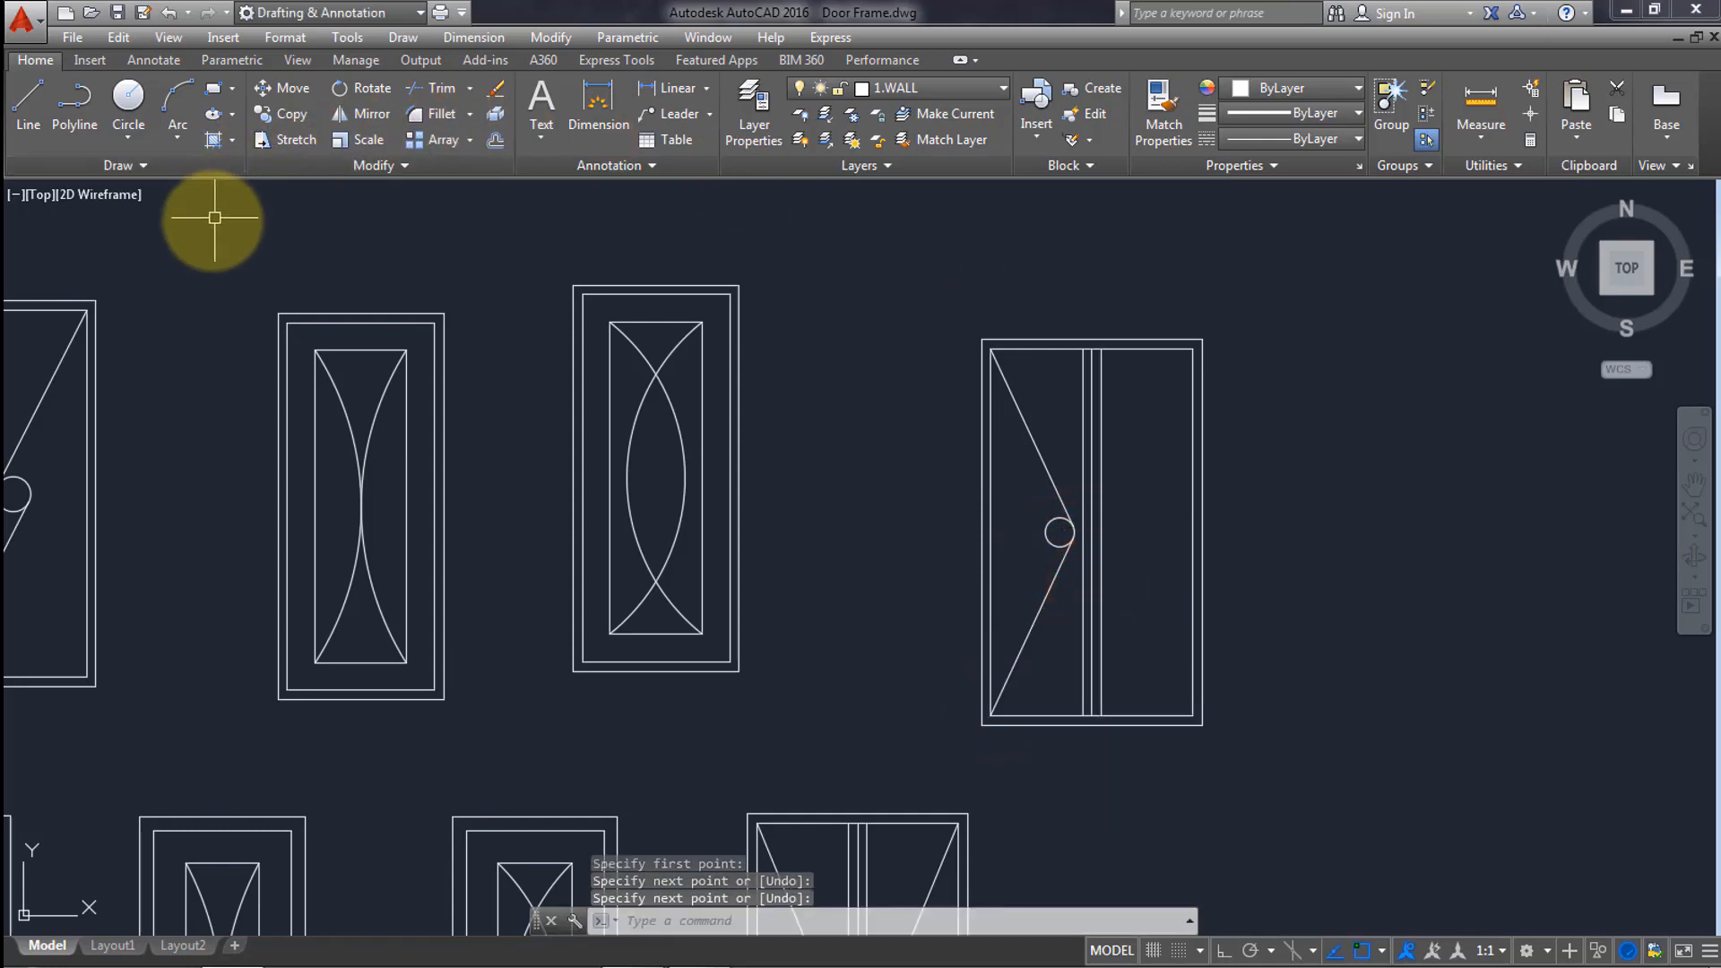
Mirror the left leaf's circle and two tangent lines about the double door's vertical centreline, keeping the originals.
left_click(1051, 397)
left_click(1020, 667)
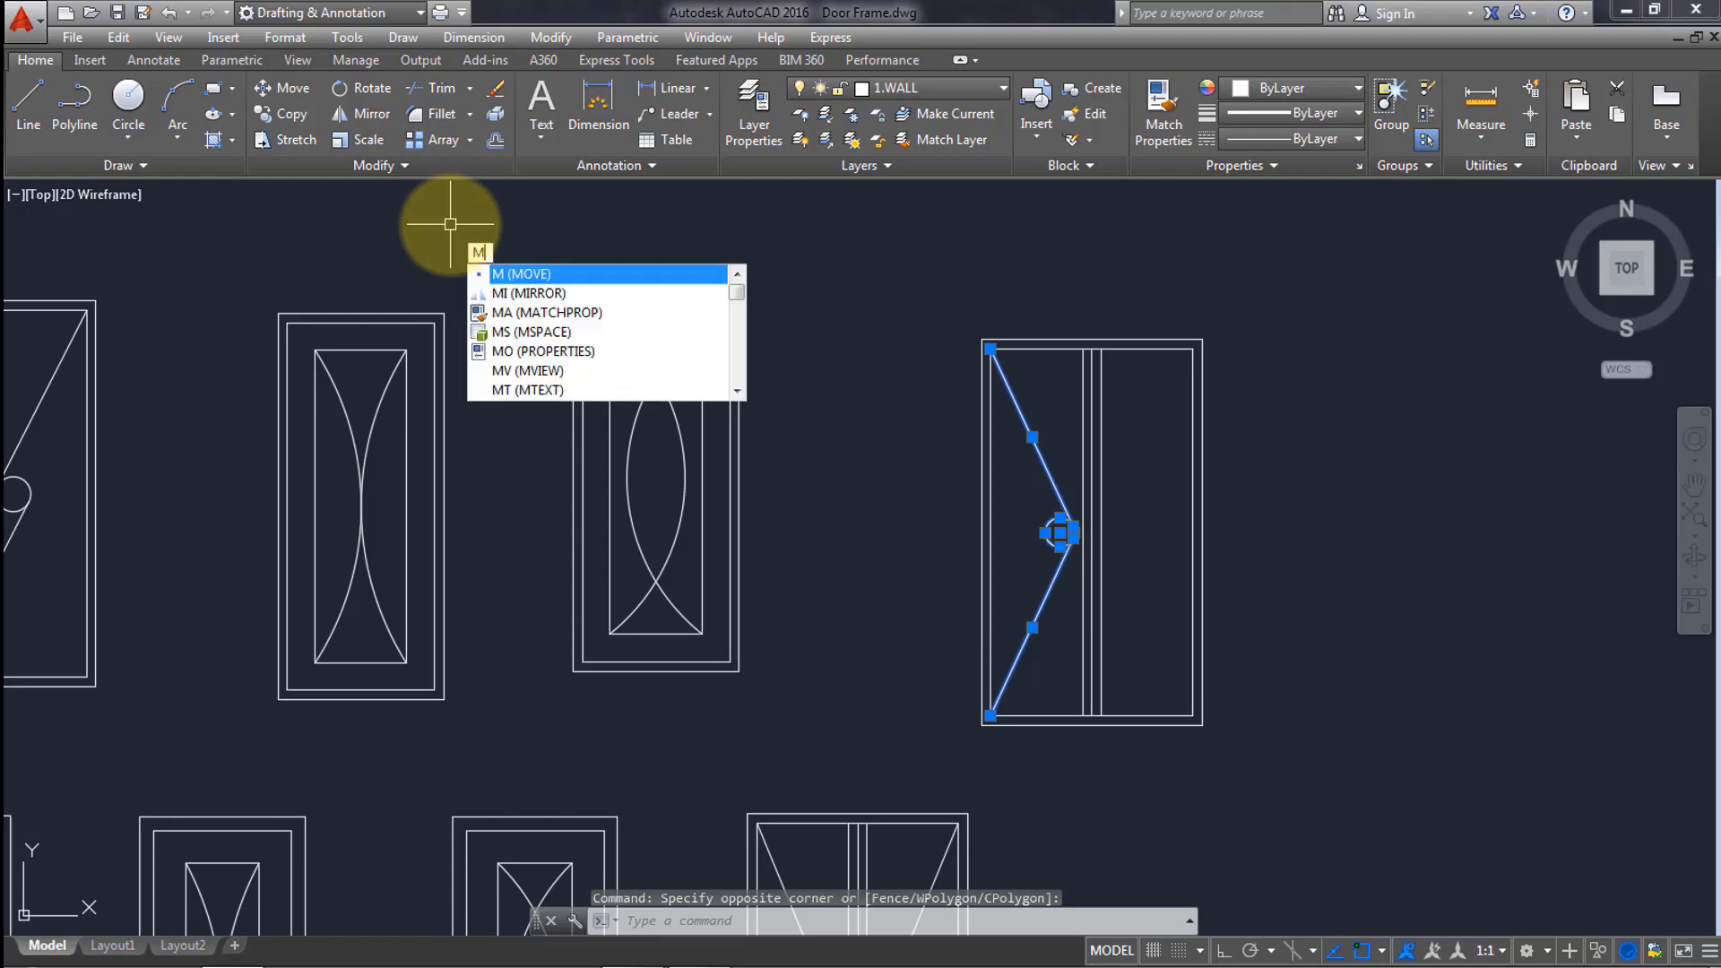
type("i")
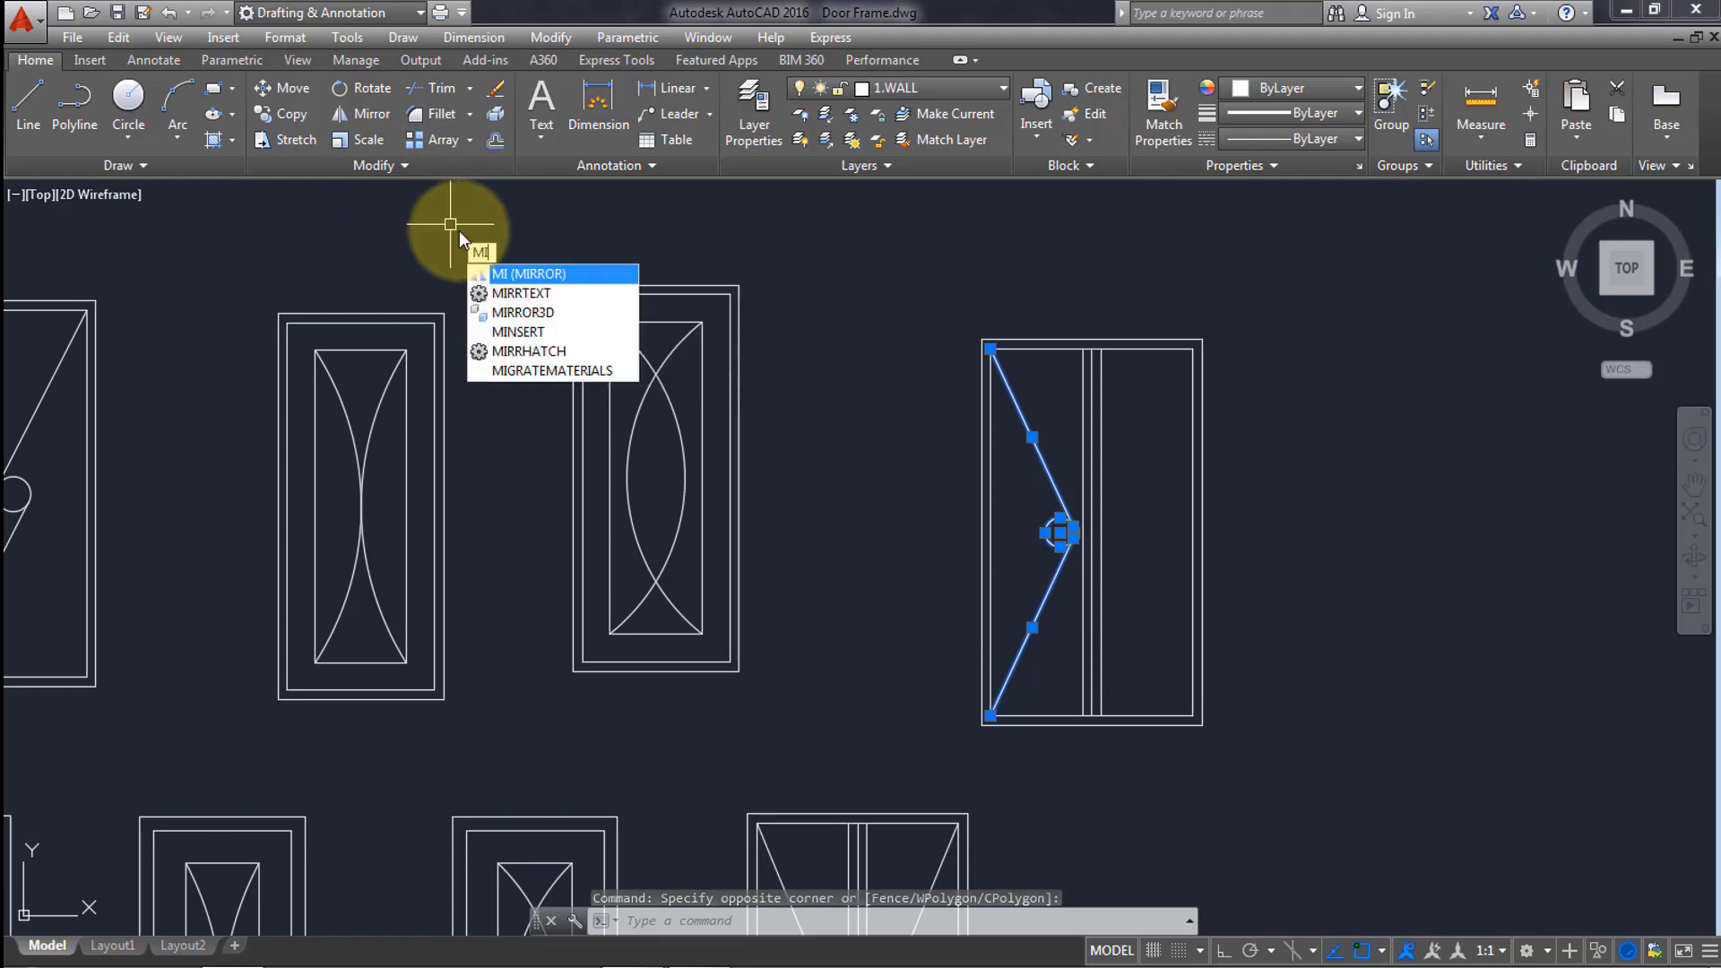
key("Return")
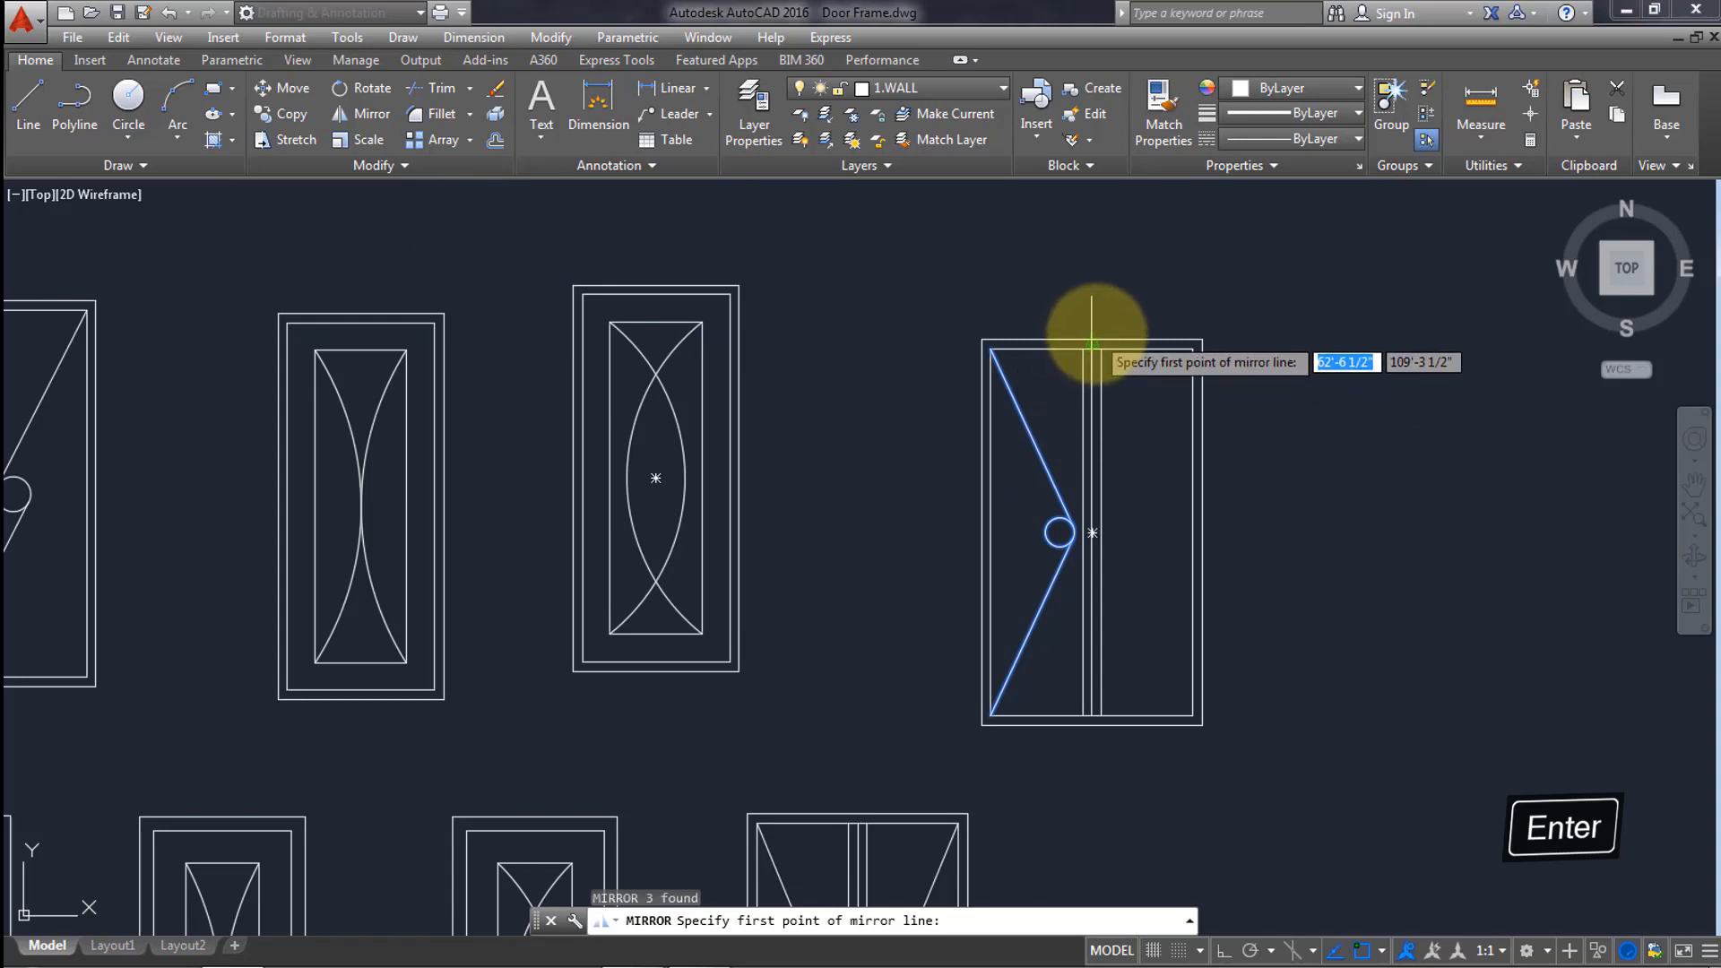
scroll(1085, 334, "up", 2)
scroll(1082, 334, "up", 2)
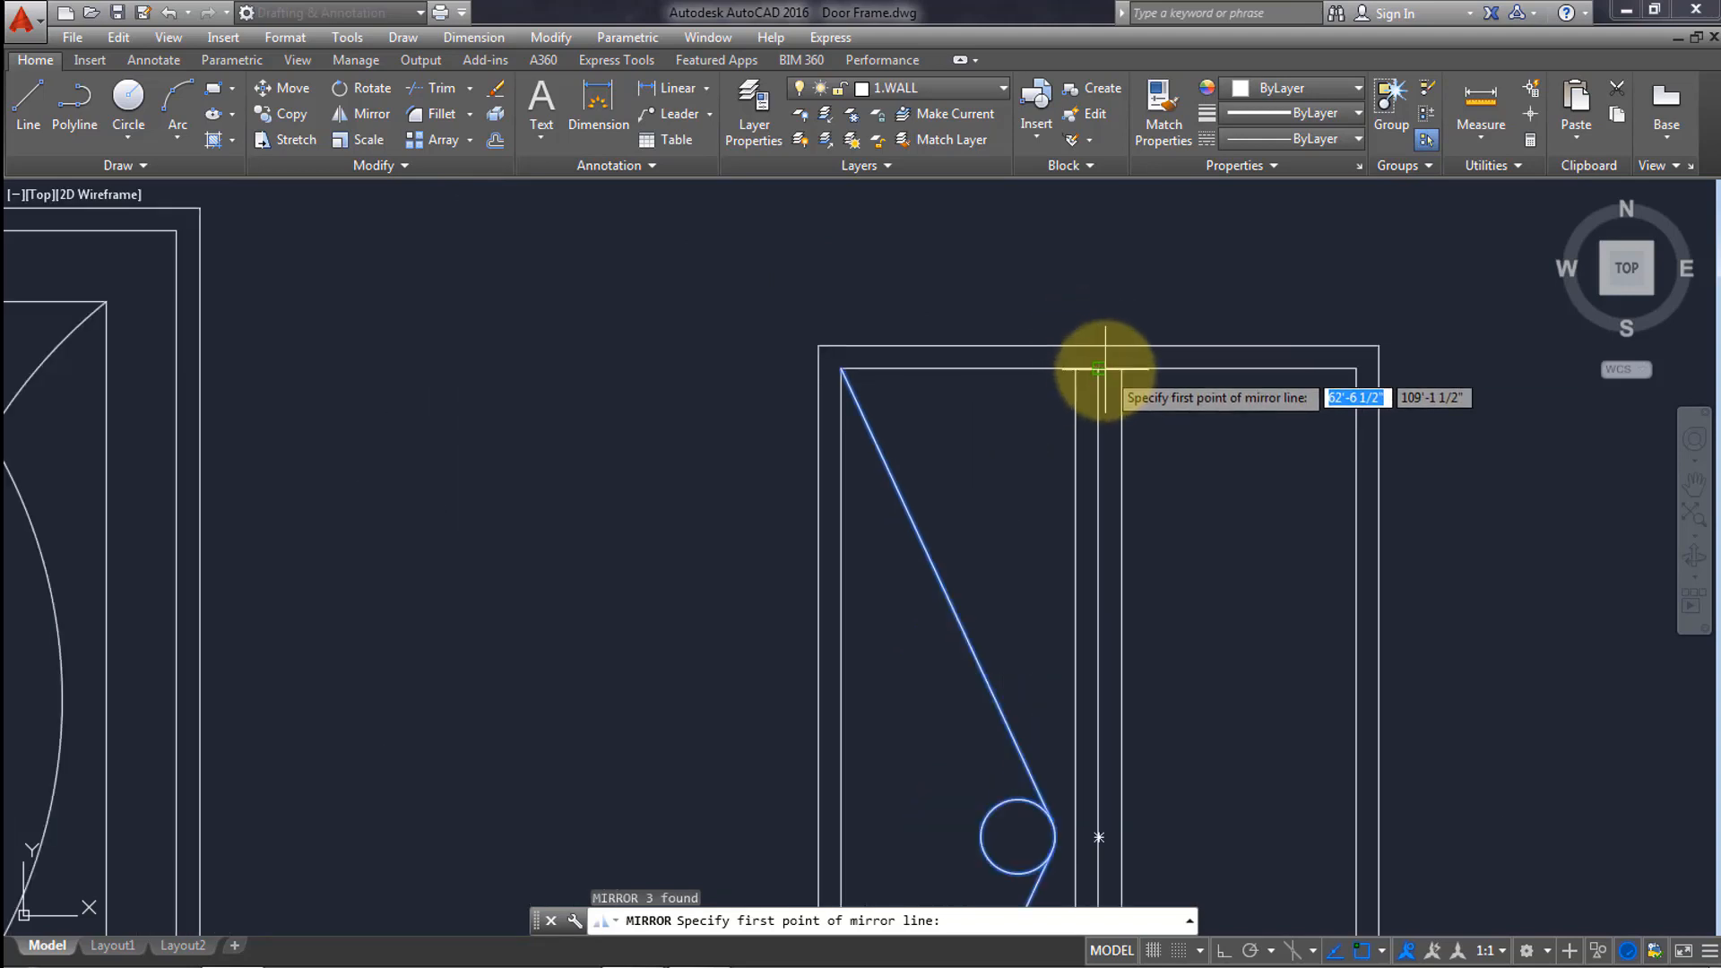
left_click(1098, 367)
scroll(1052, 541, "down", 5)
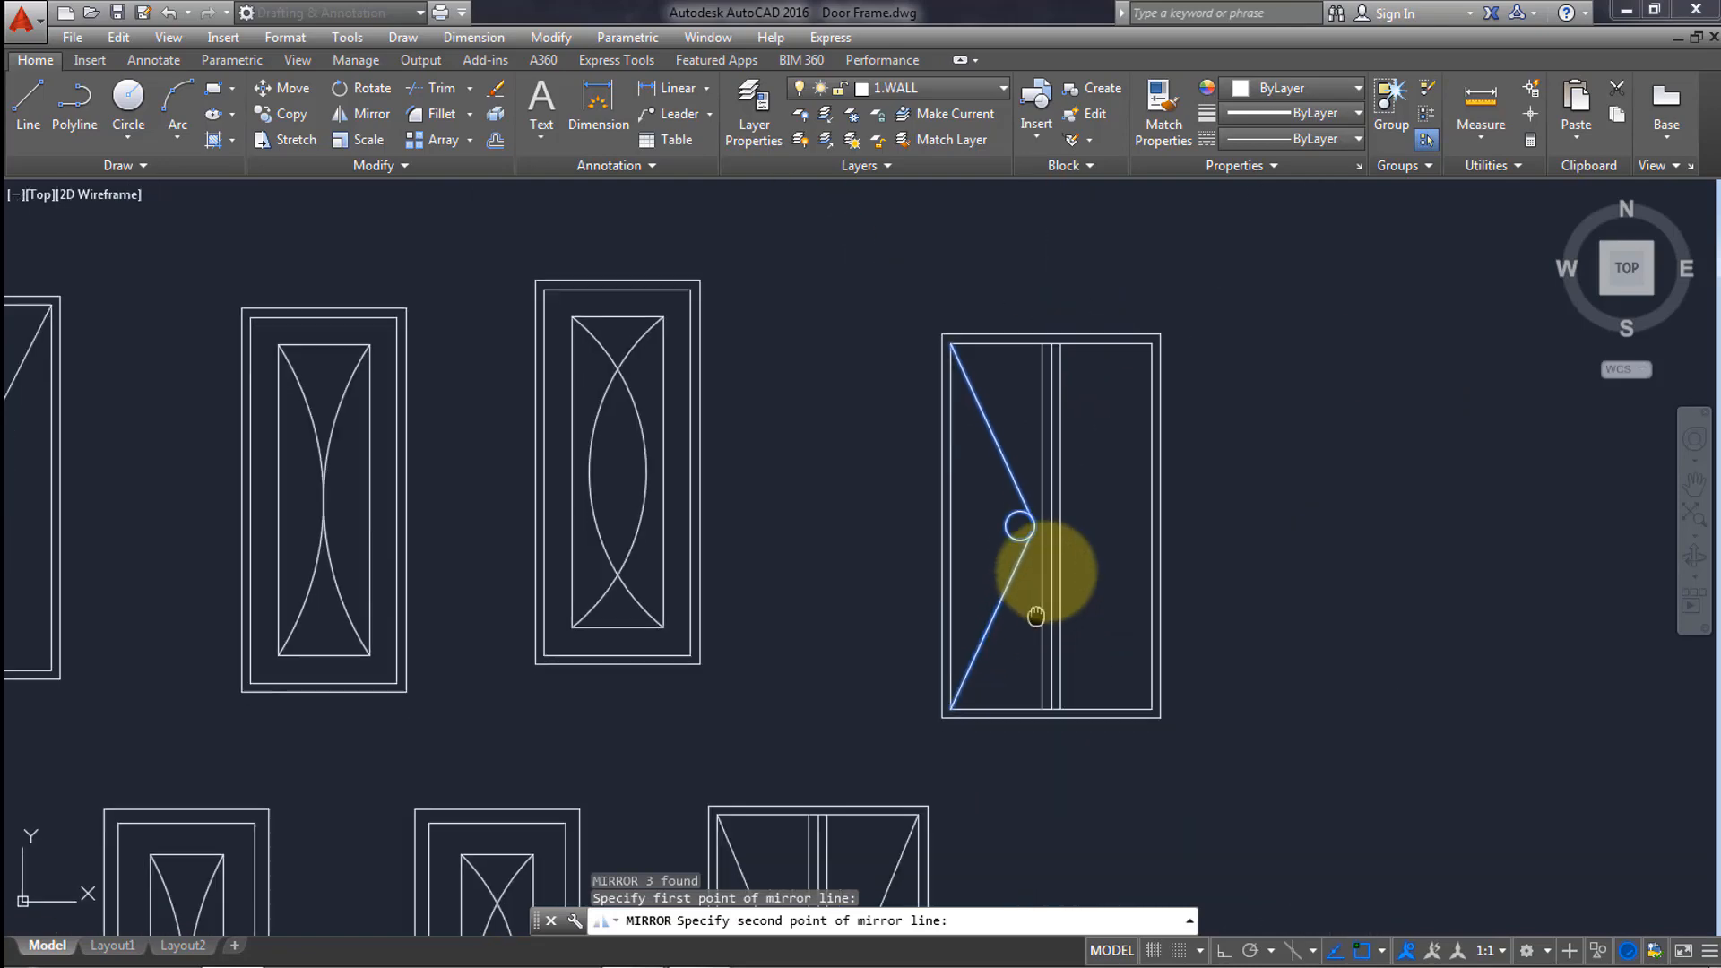
scroll(1039, 573, "up", 3)
scroll(1065, 650, "up", 2)
left_click(1060, 656)
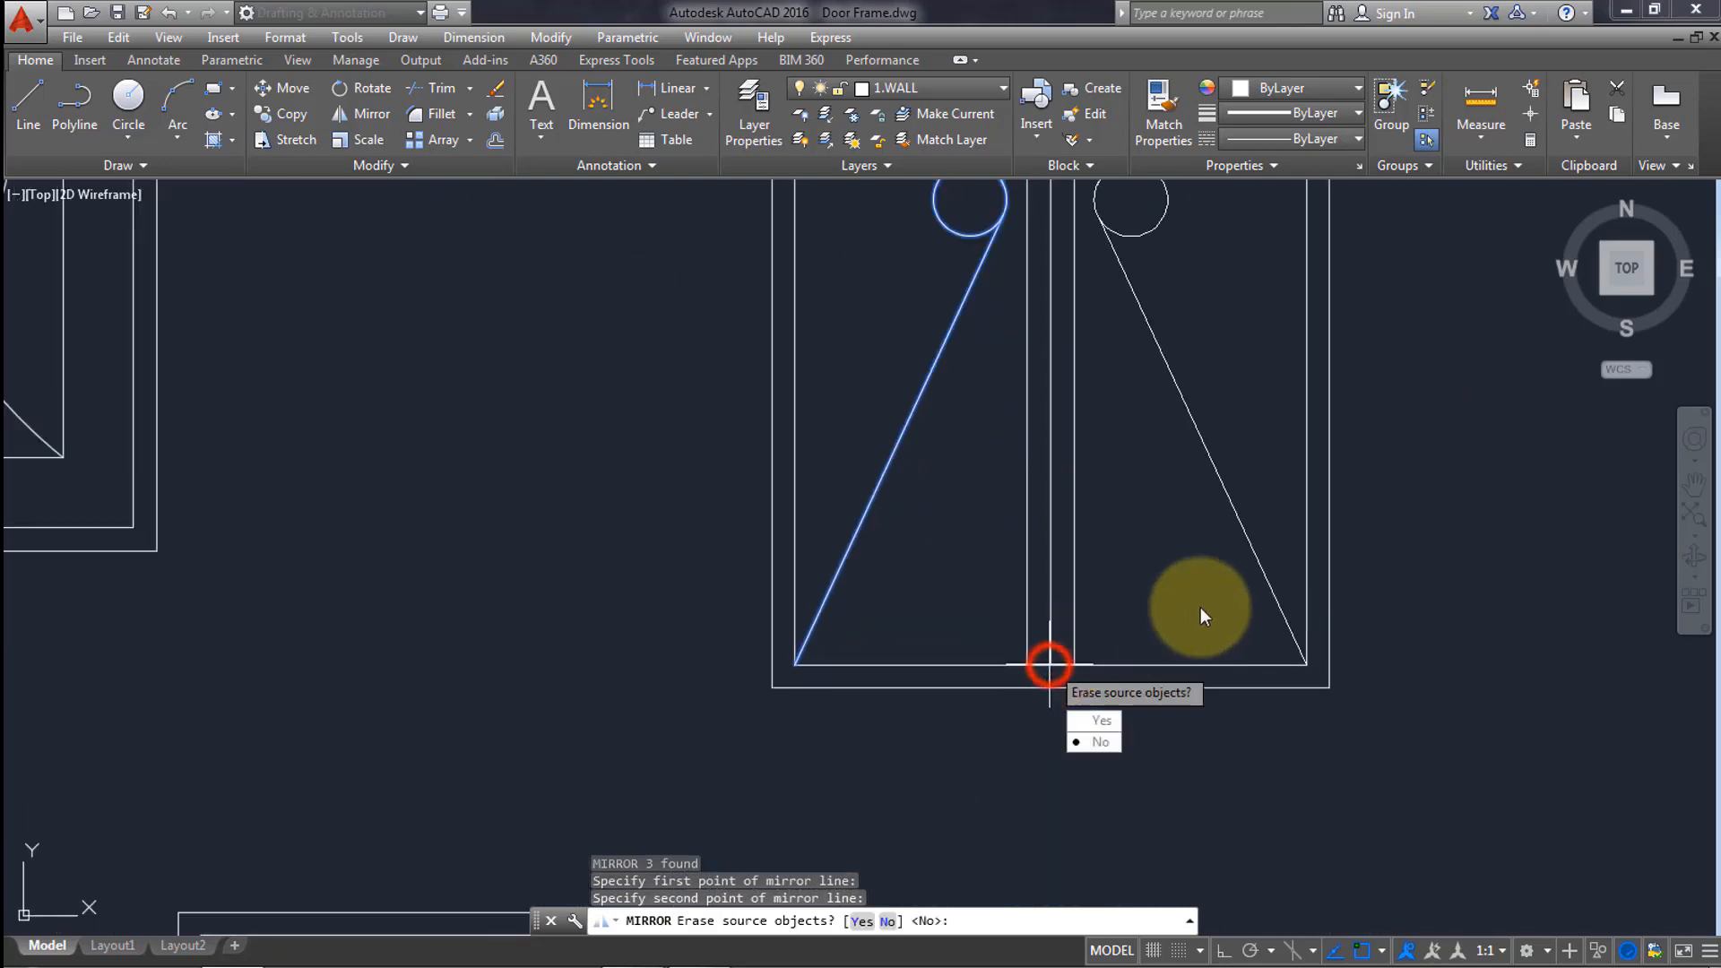
key("Return")
scroll(1057, 600, "down", 6)
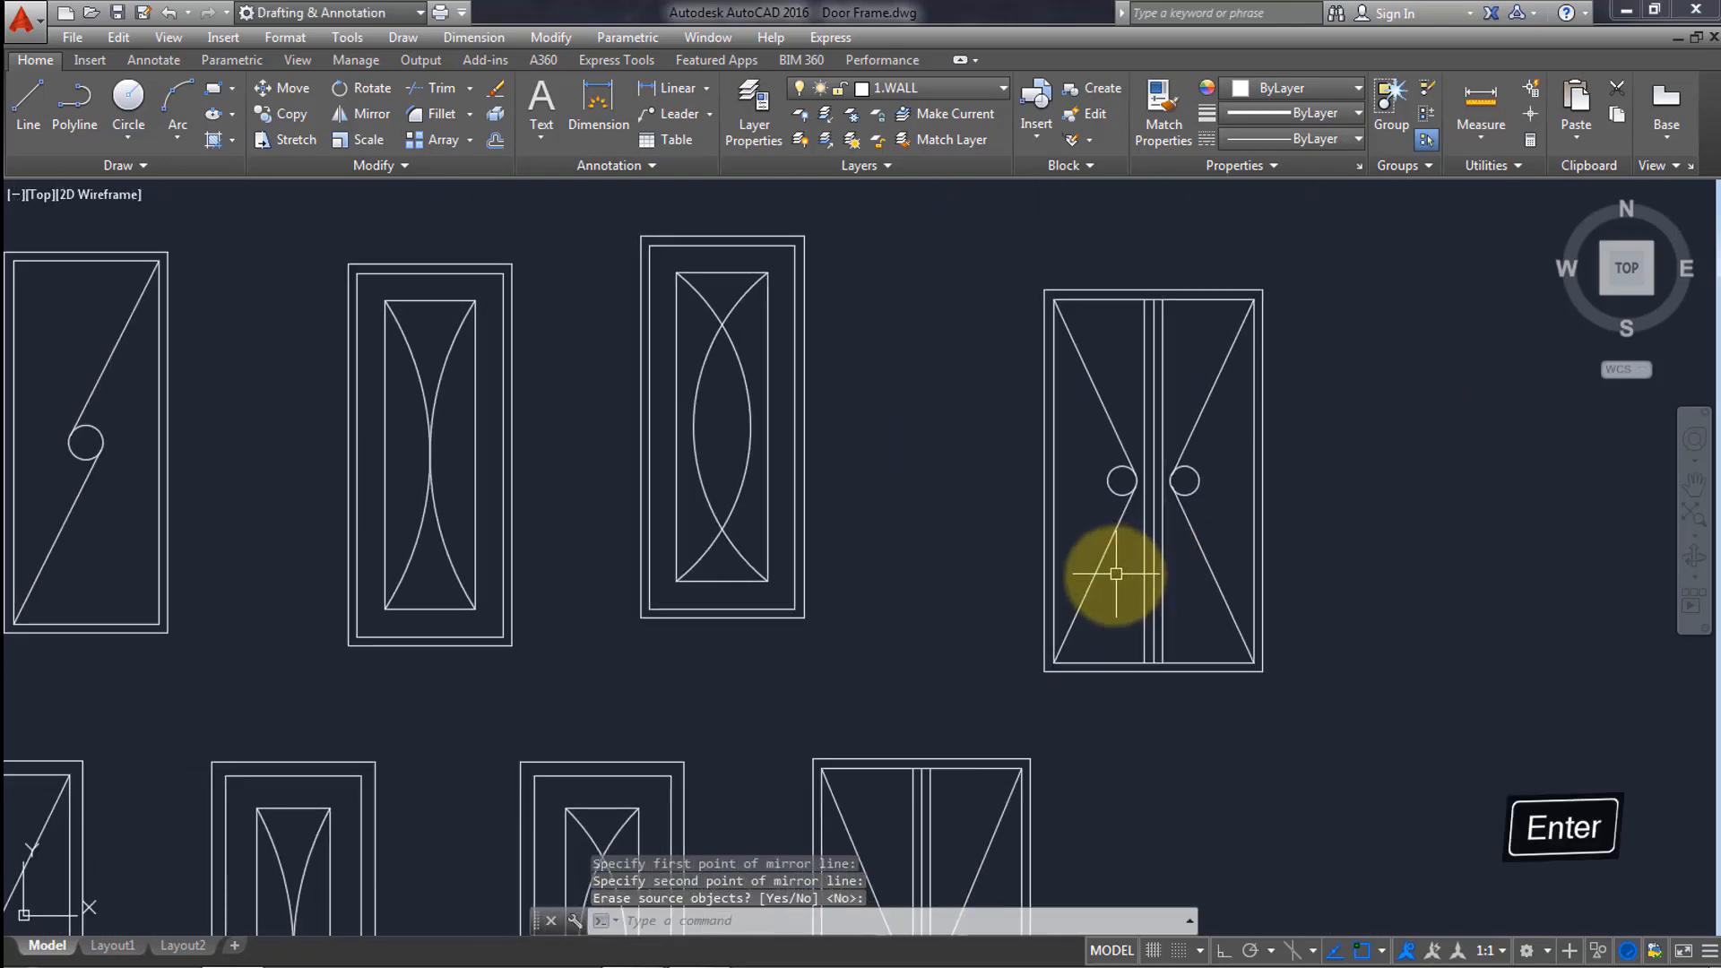
Draw a small circle about 1" in radius at mid-height of the double door's left leaf, just inside the frame, as a knob.
scroll(842, 525, "up", 2)
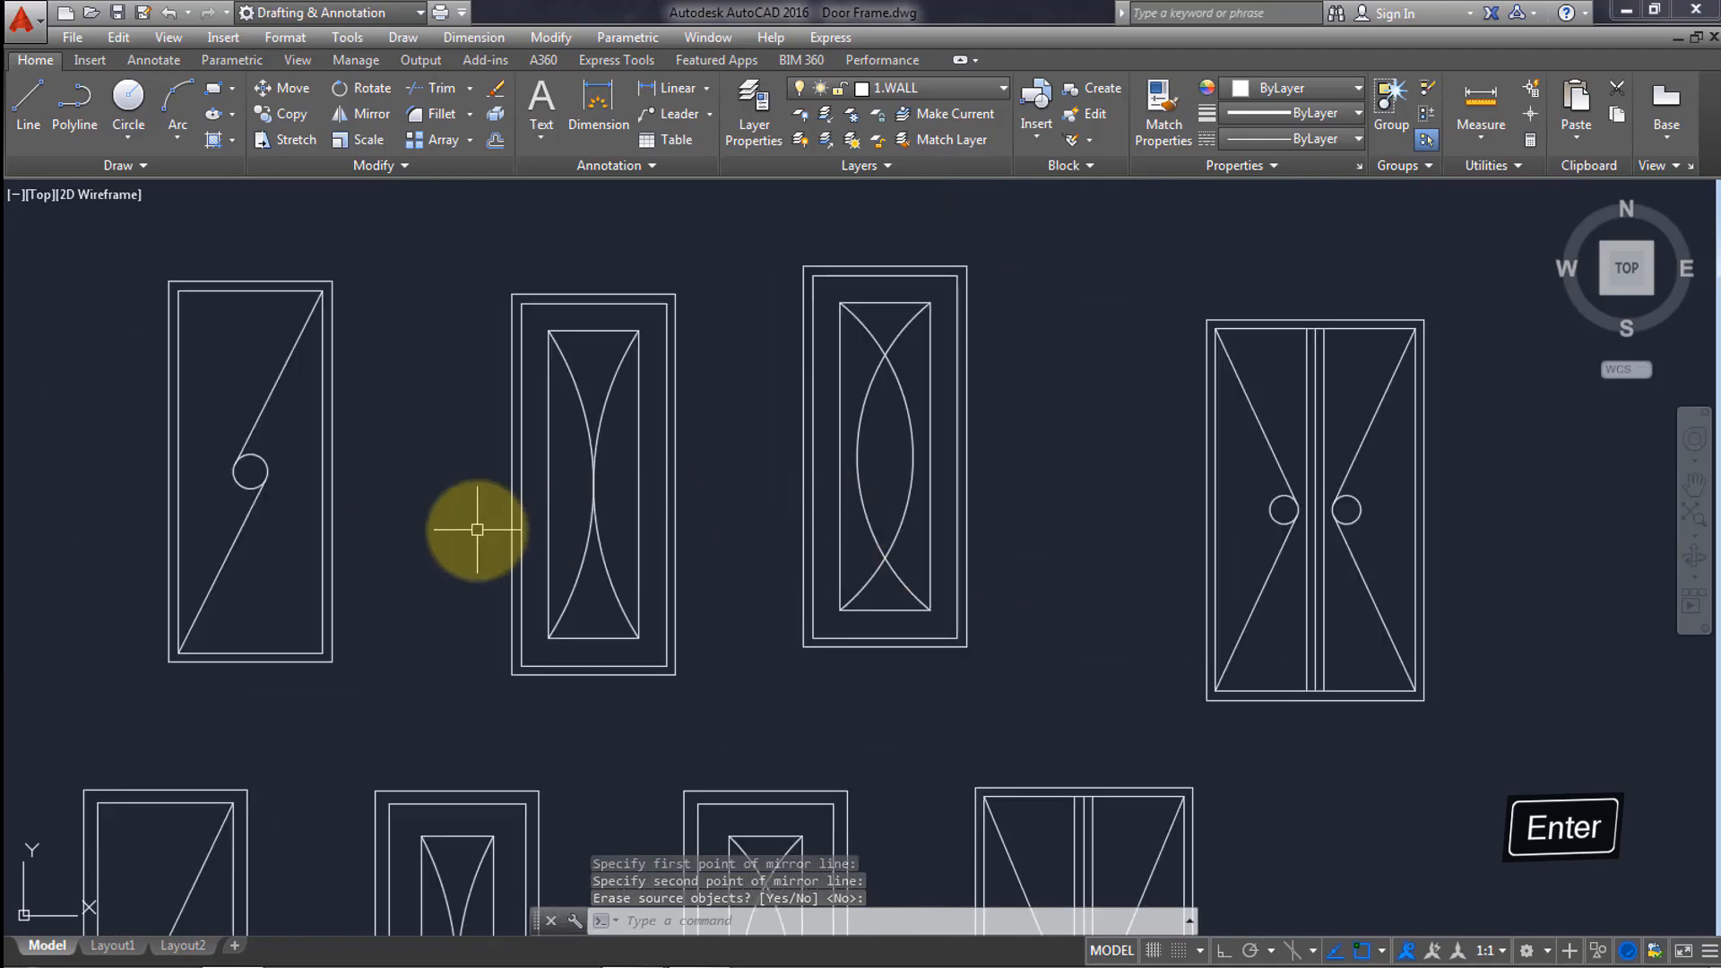
left_click(128, 94)
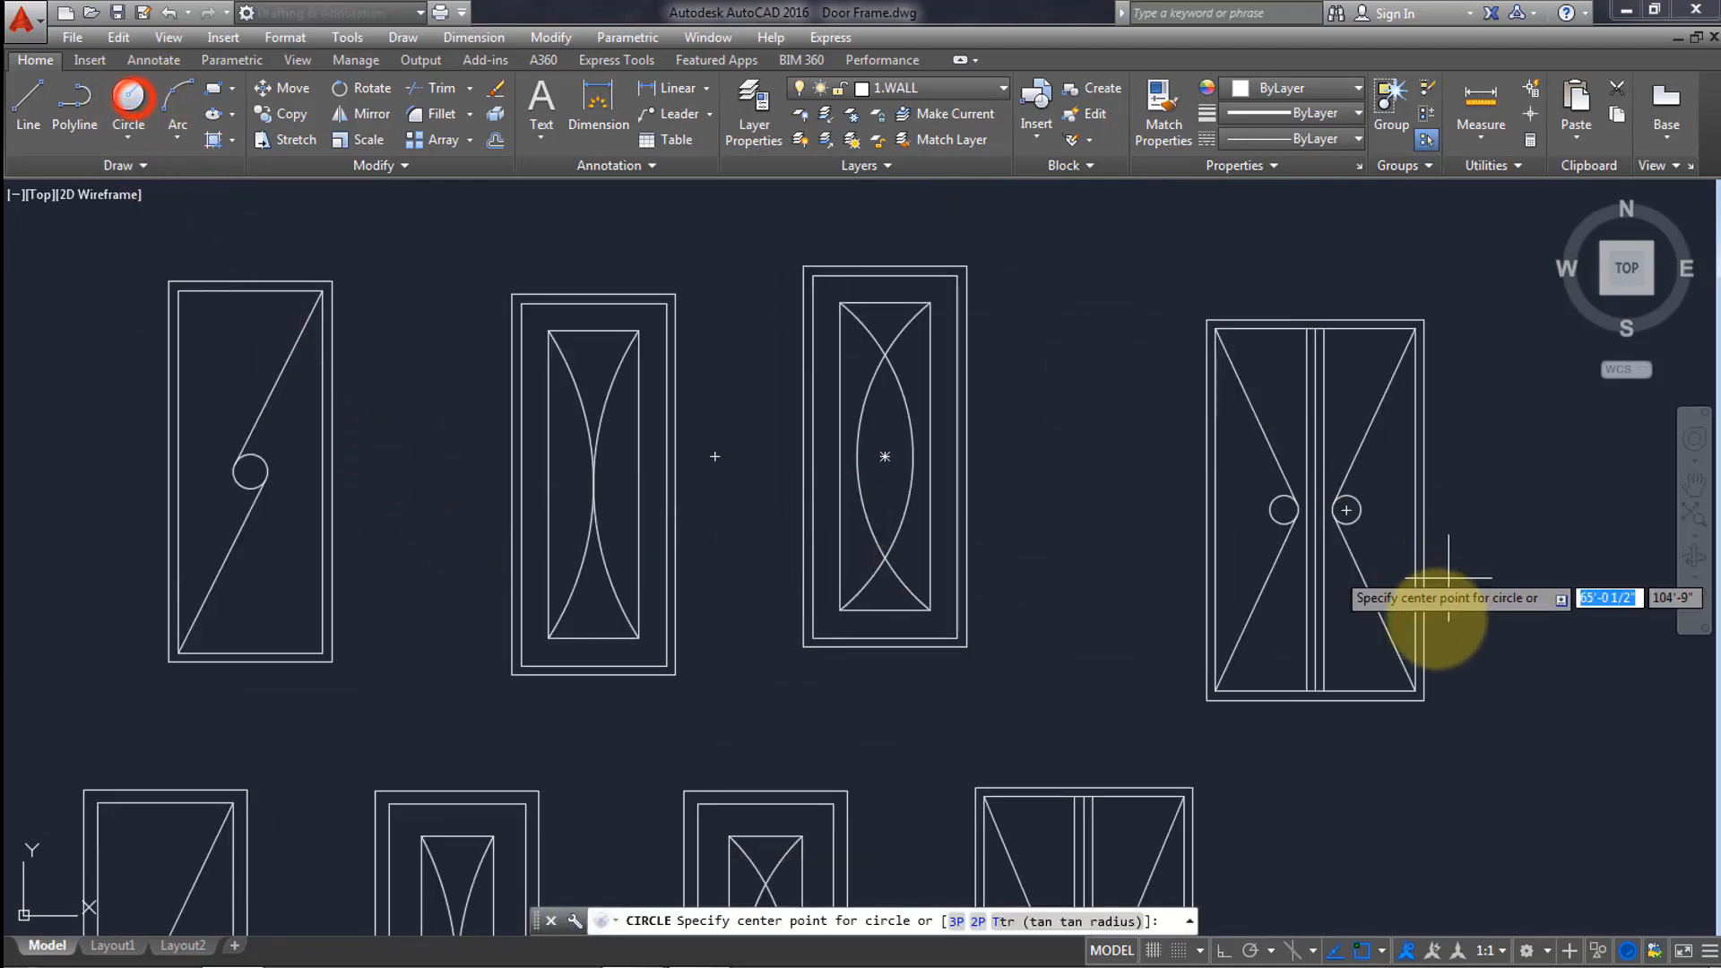
scroll(1237, 493, "up", 4)
left_click(1202, 518)
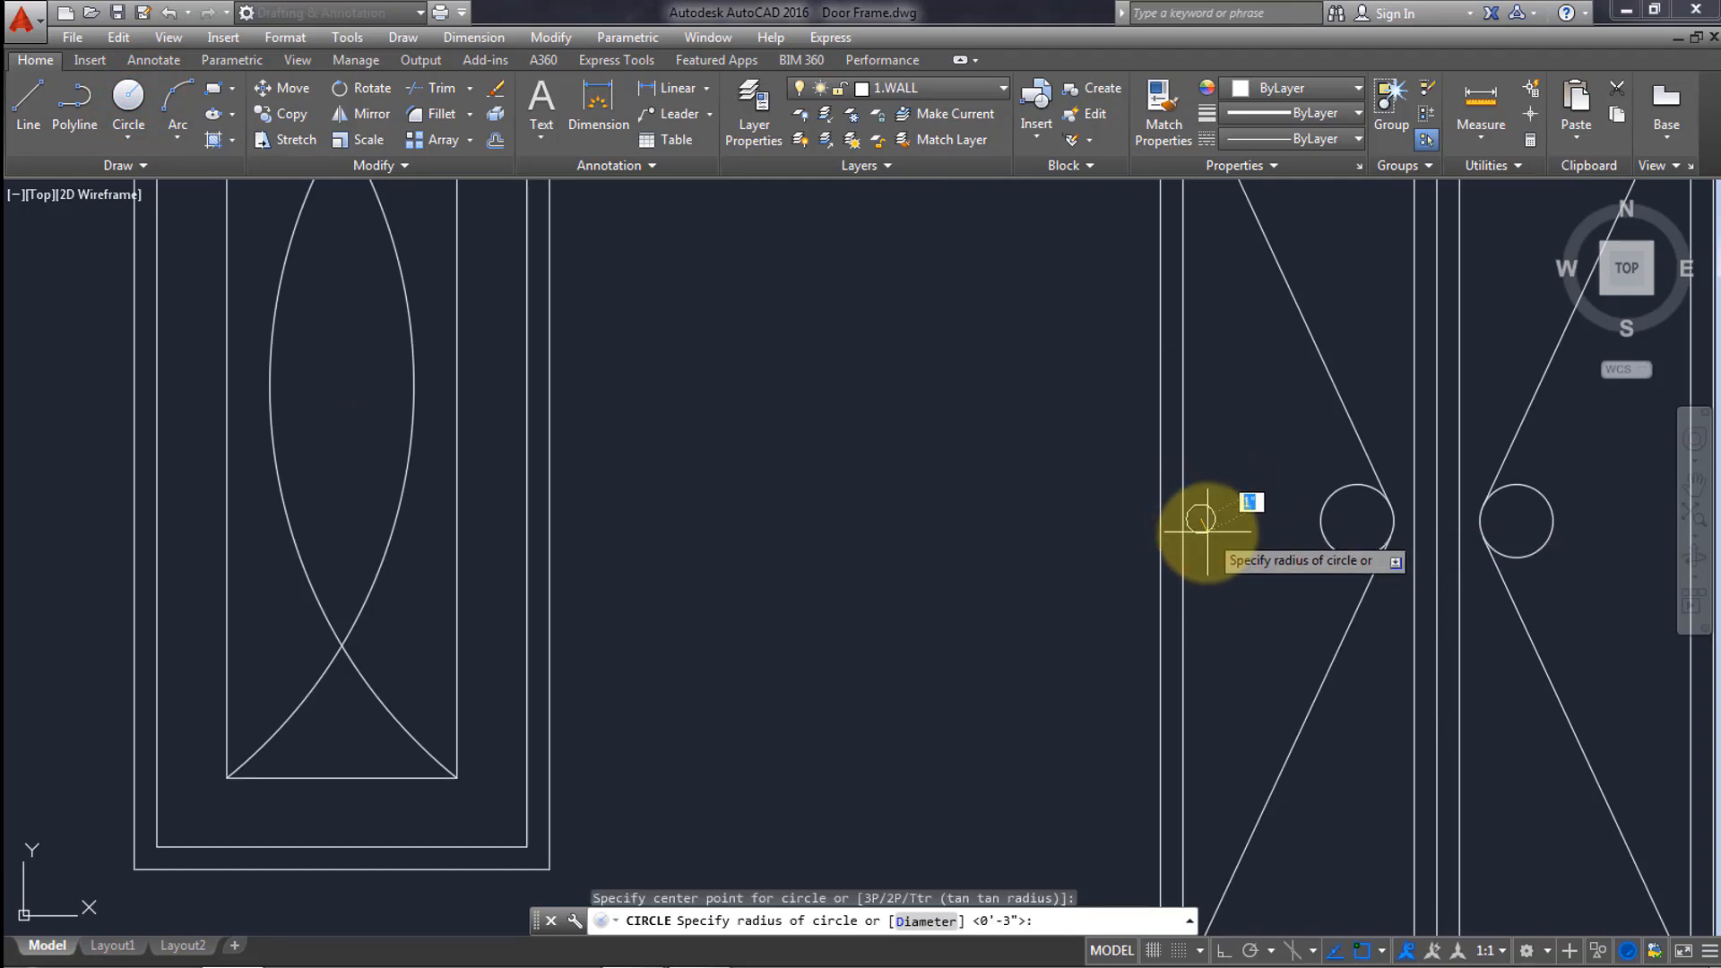
left_click(1208, 534)
scroll(1248, 587, "down", 2)
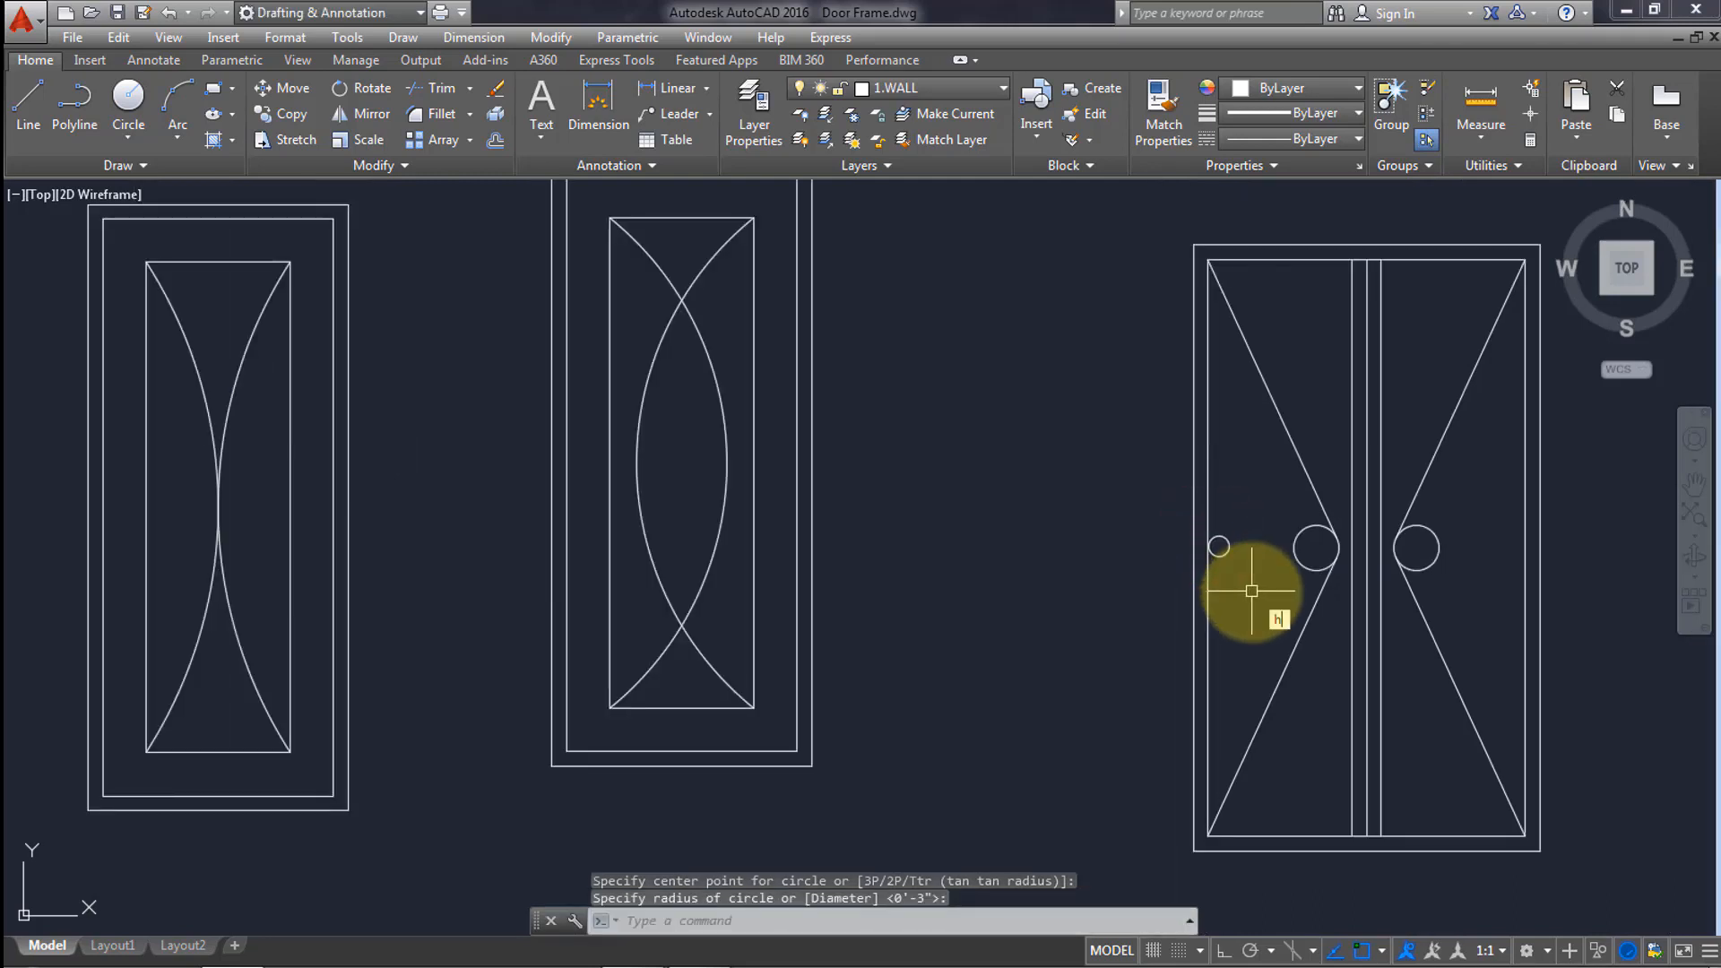
Fill the small knob circle on the double door with a SOLID hatch.
key("Return")
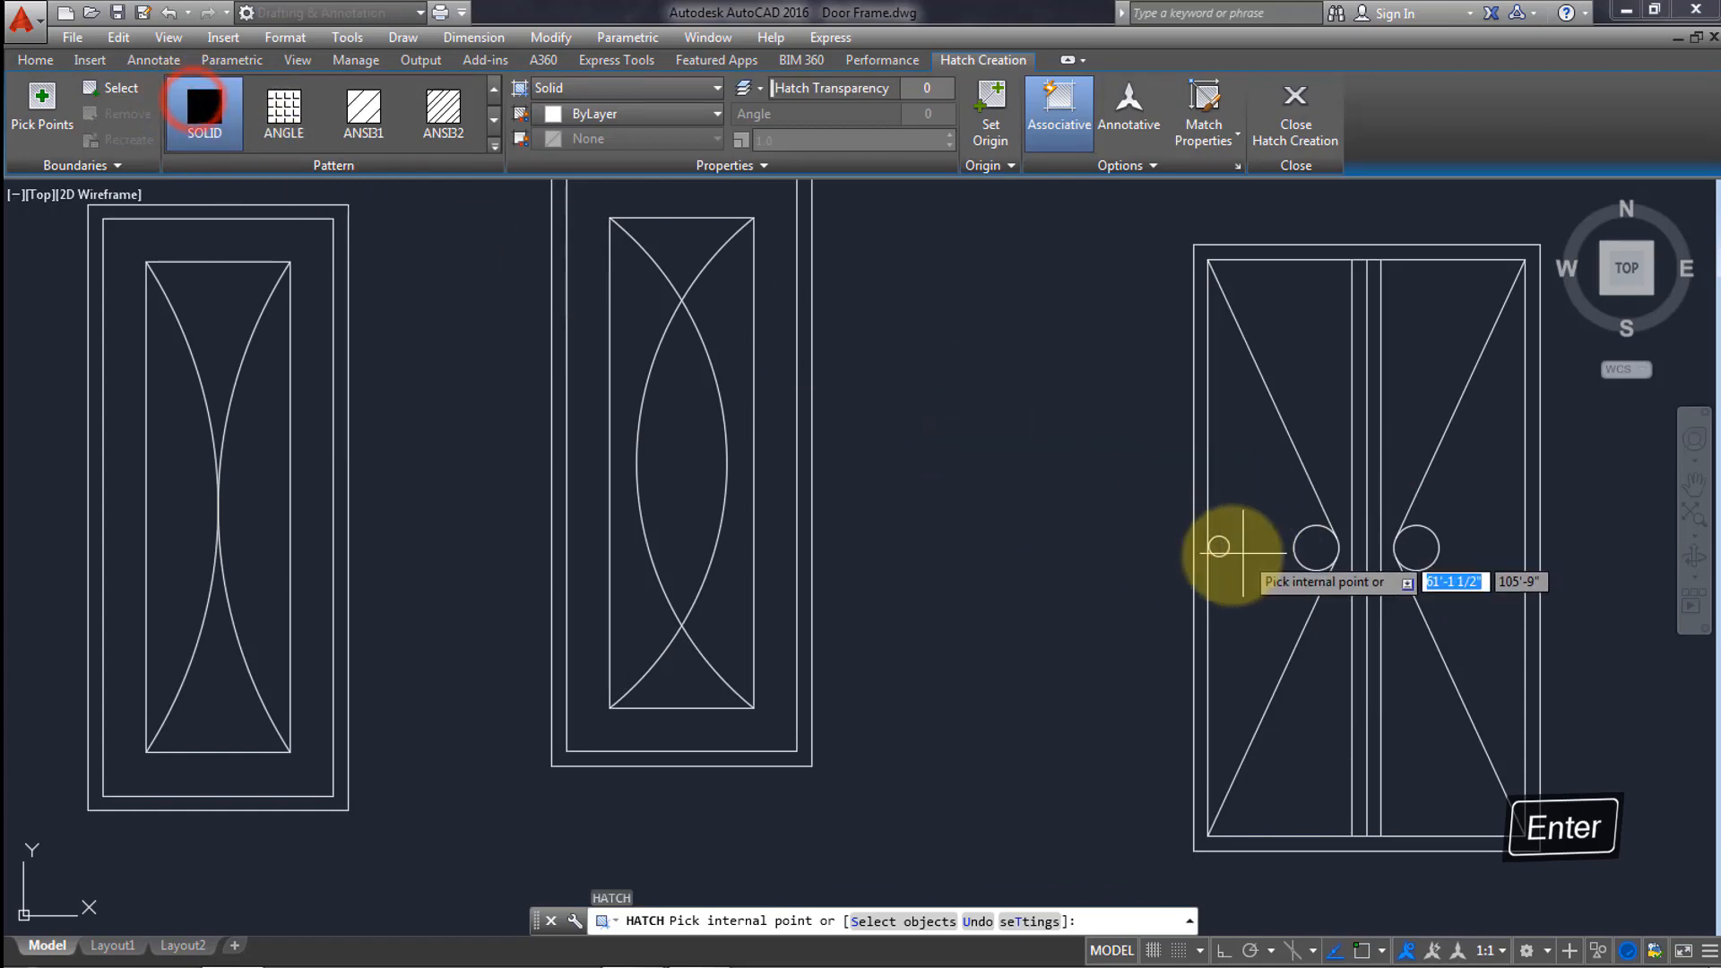
left_click(1218, 547)
key("Return")
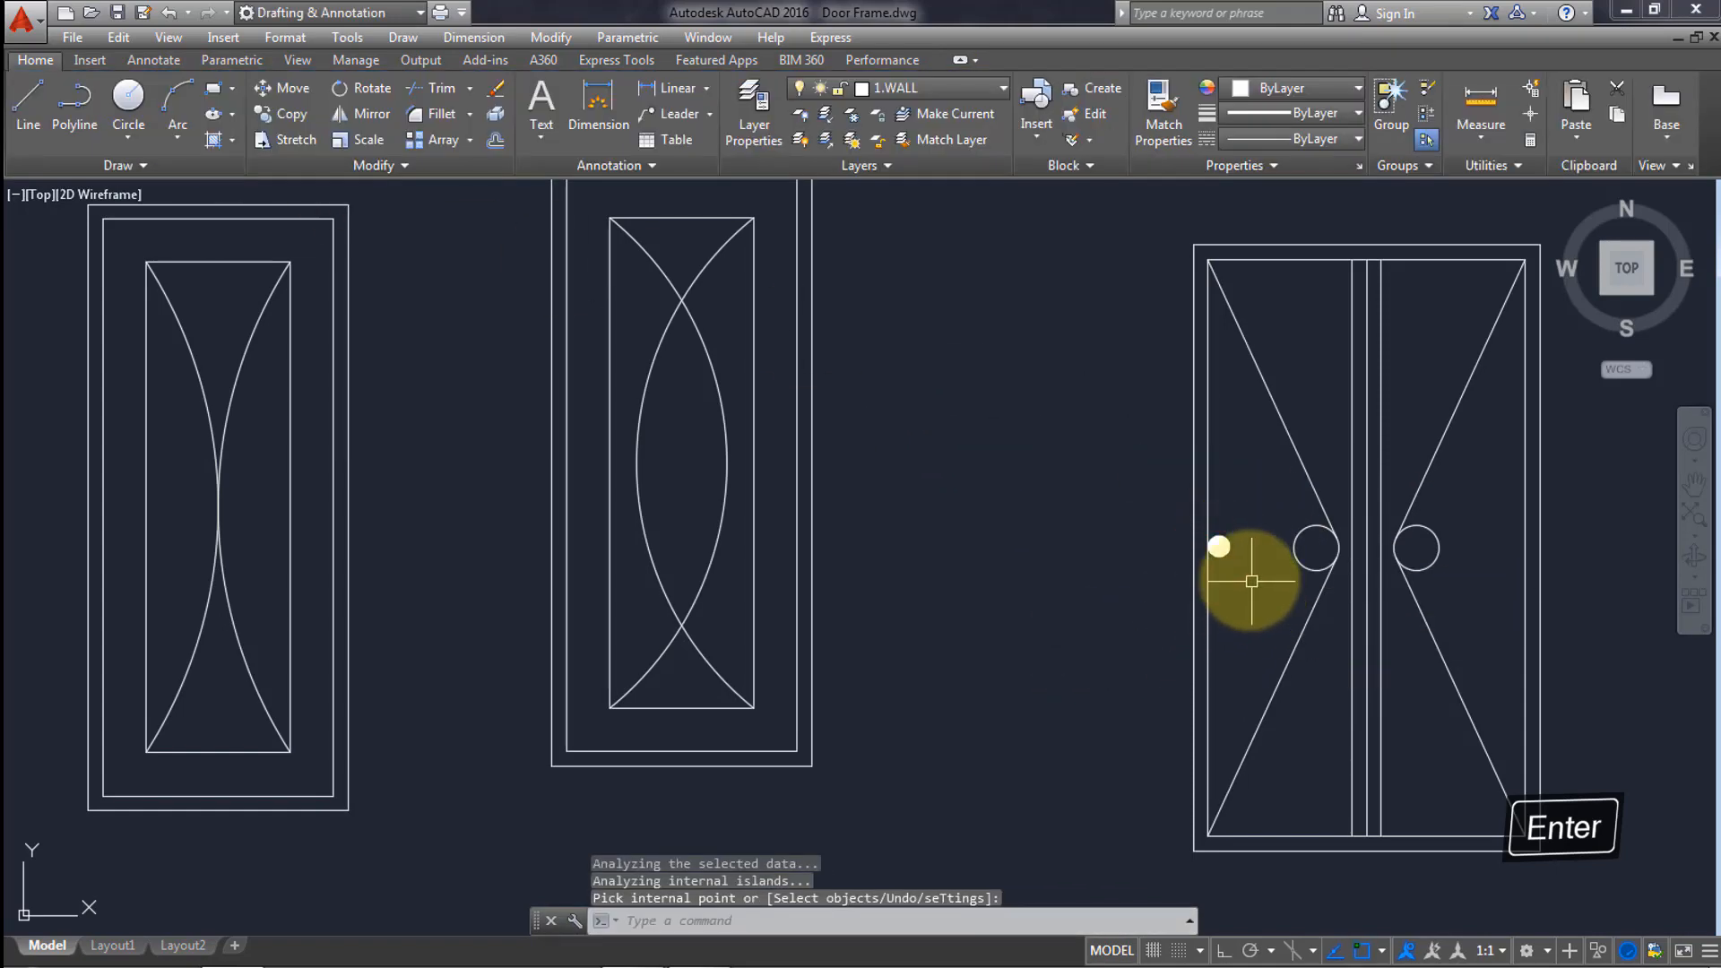
Copy the filled knob from its centre to mid-height on the left side of each of the three new single doors.
left_click(1250, 575)
left_click(1217, 531)
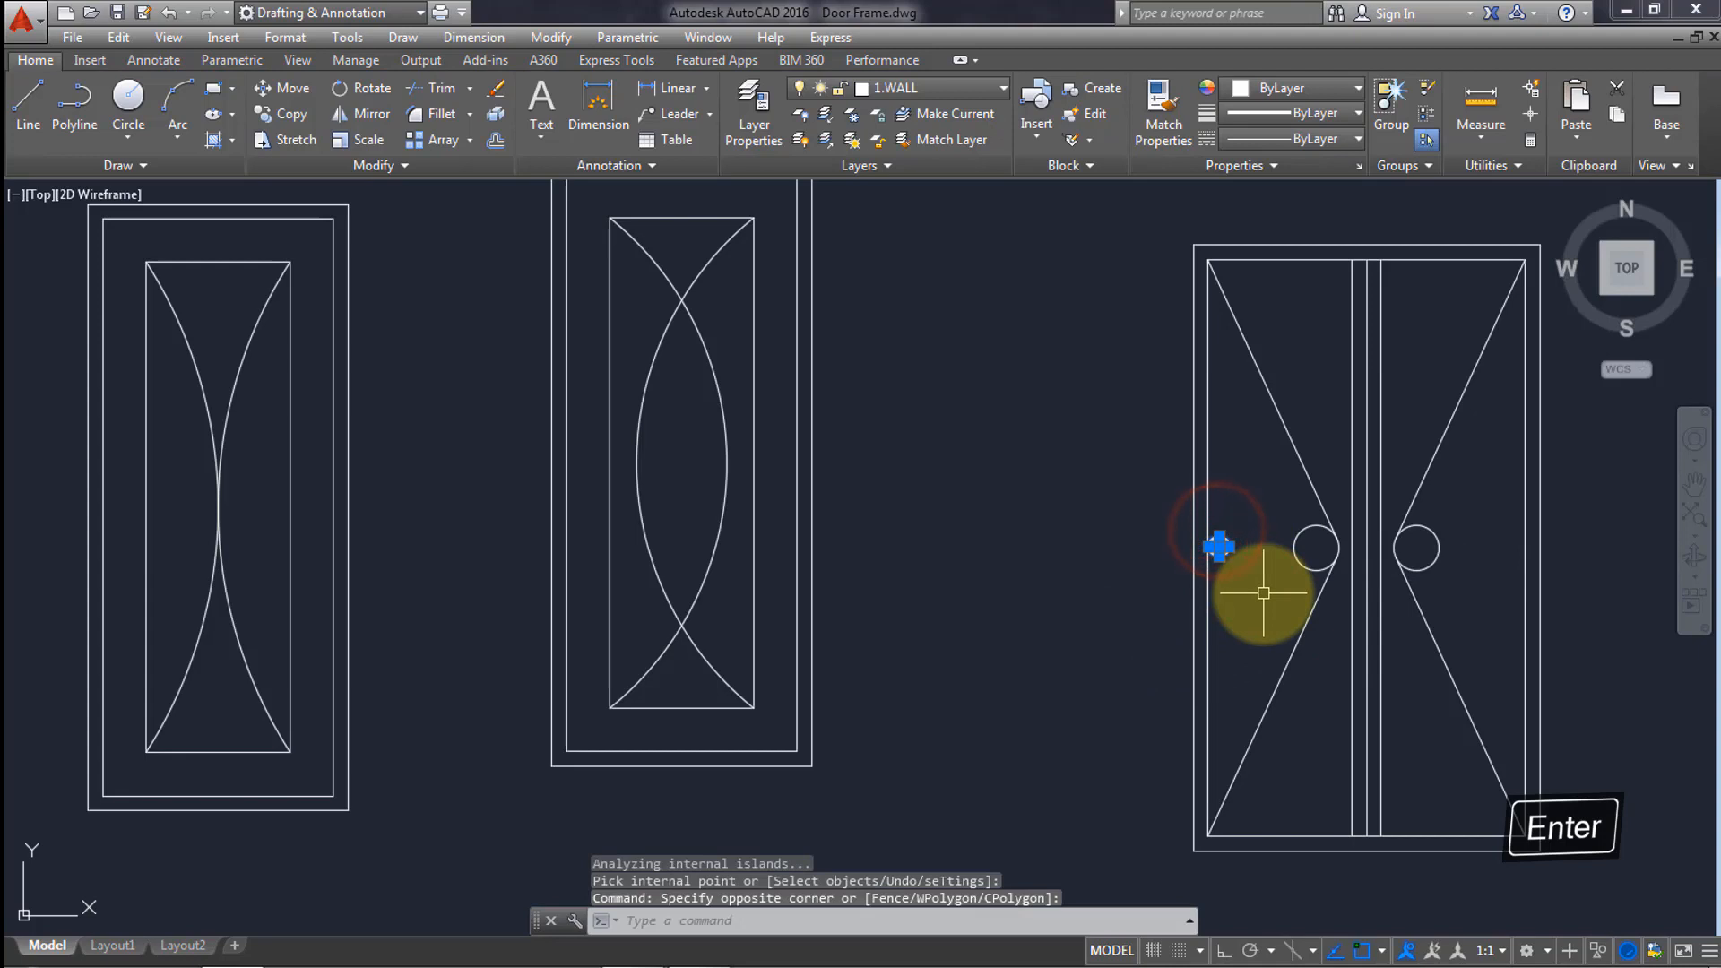
type("co")
key("Return")
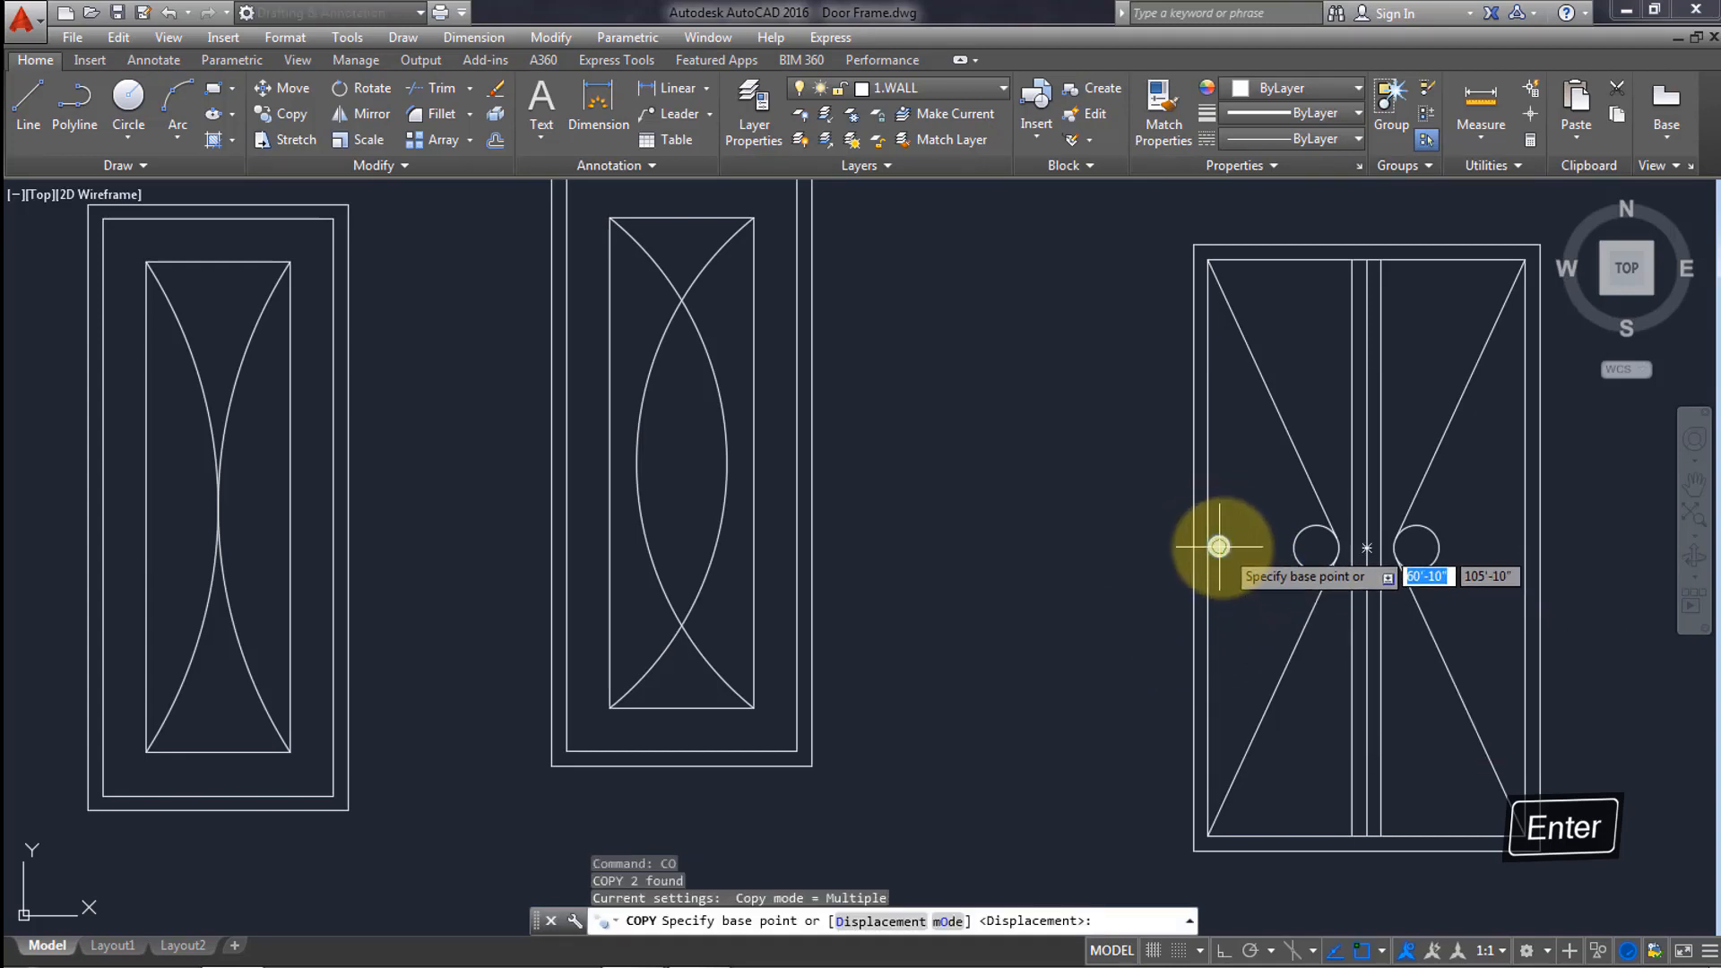
left_click(1220, 547)
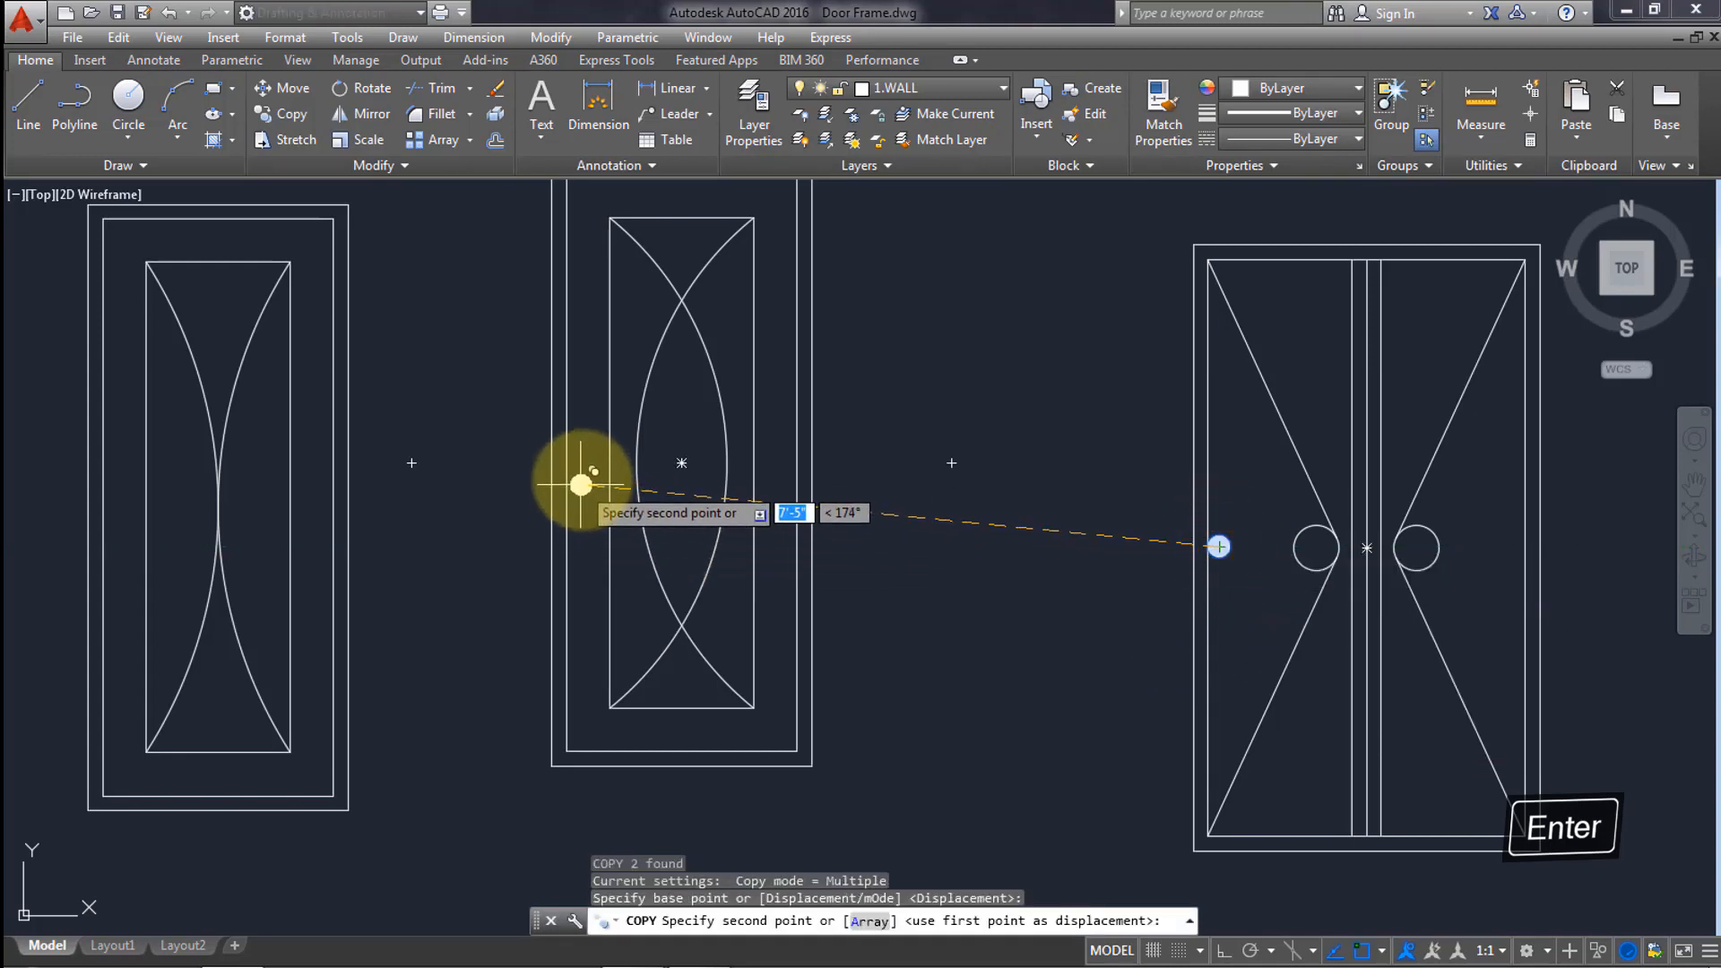
middle_click_drag(599, 465, 728, 530)
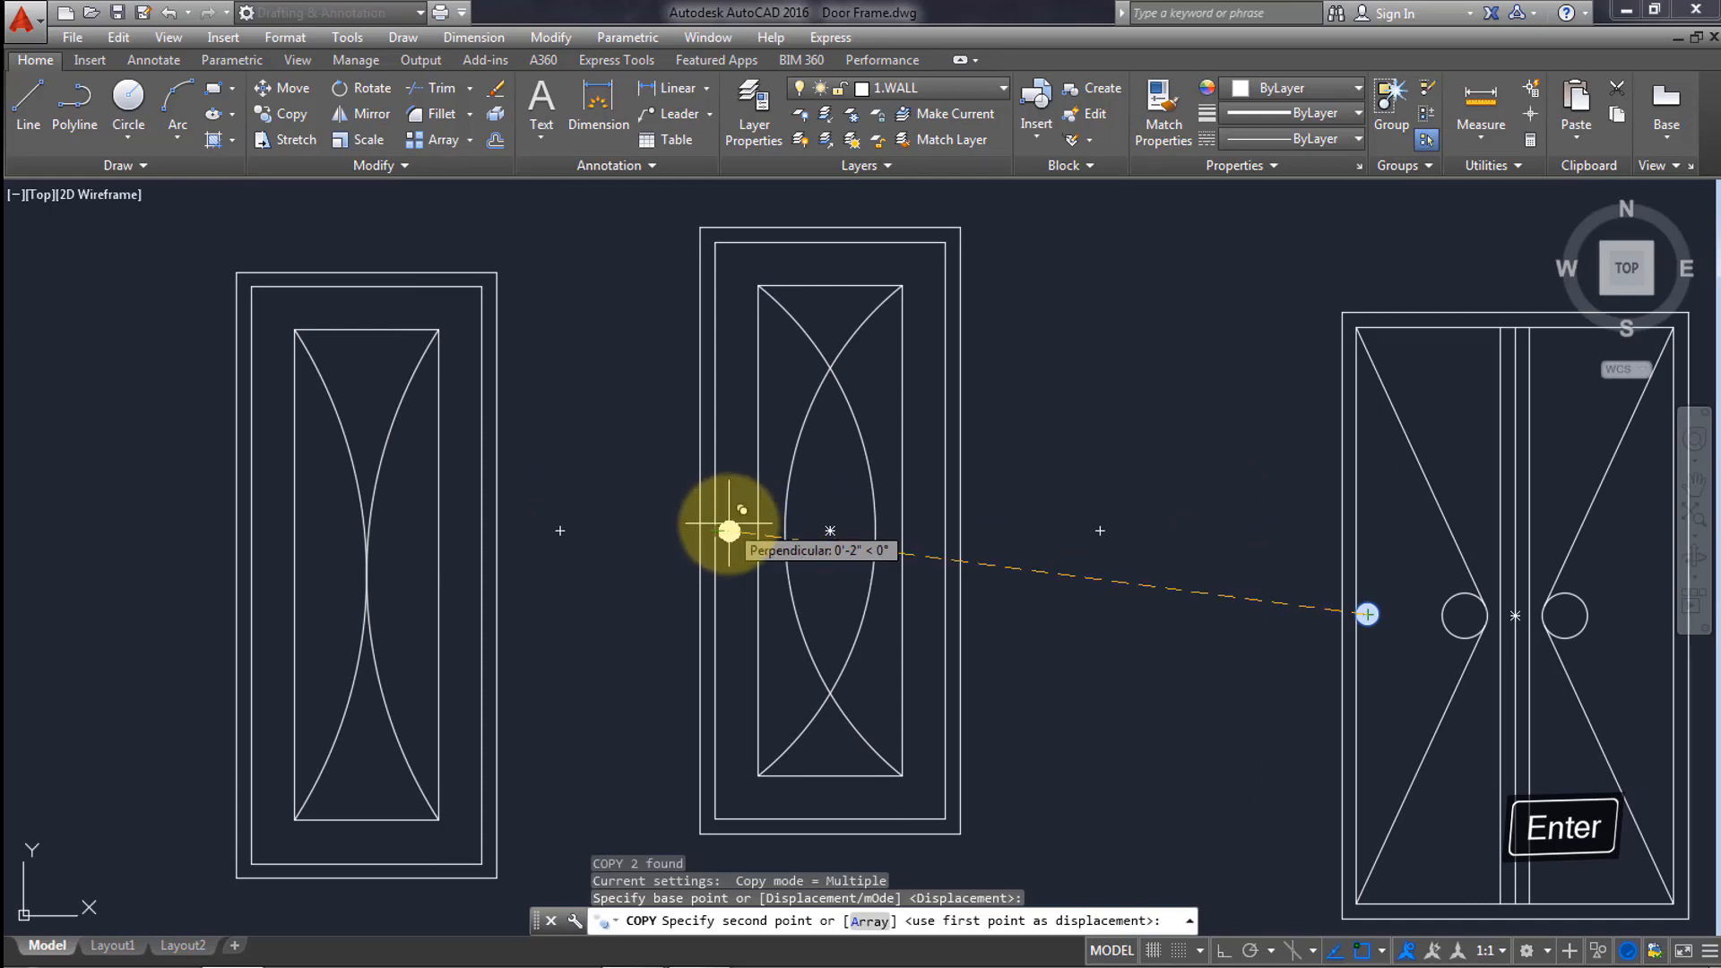
left_click(729, 530)
middle_click_drag(383, 526, 848, 547)
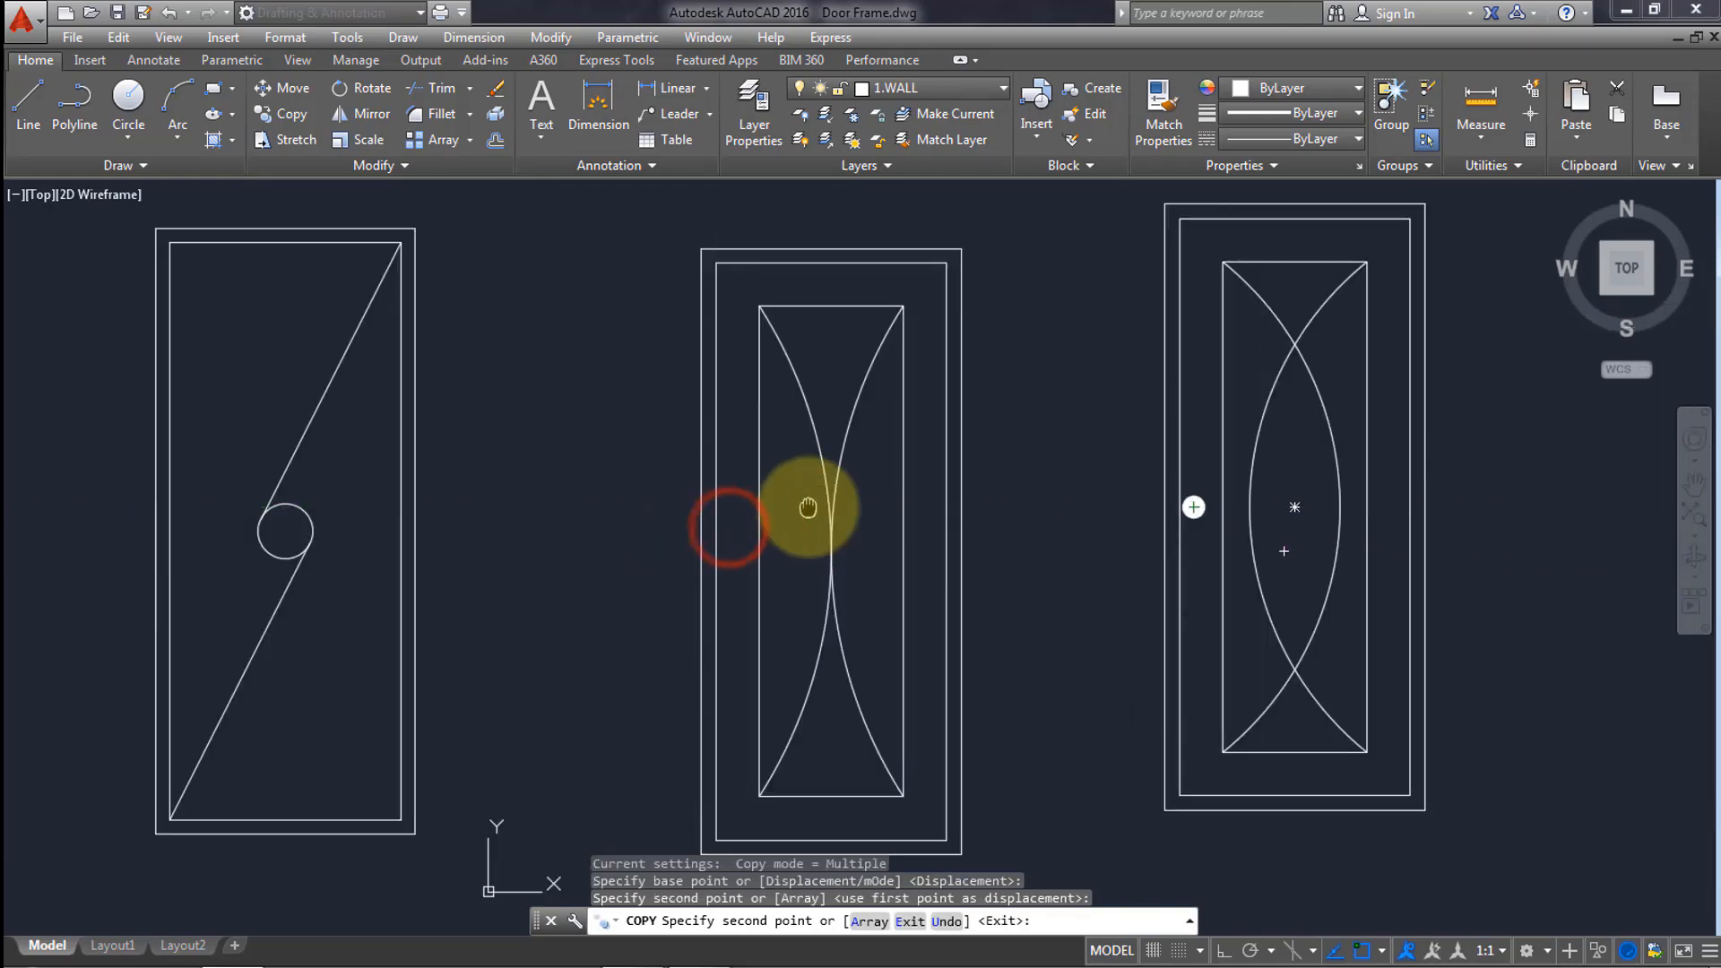
left_click(777, 551)
middle_click_drag(600, 609, 987, 549)
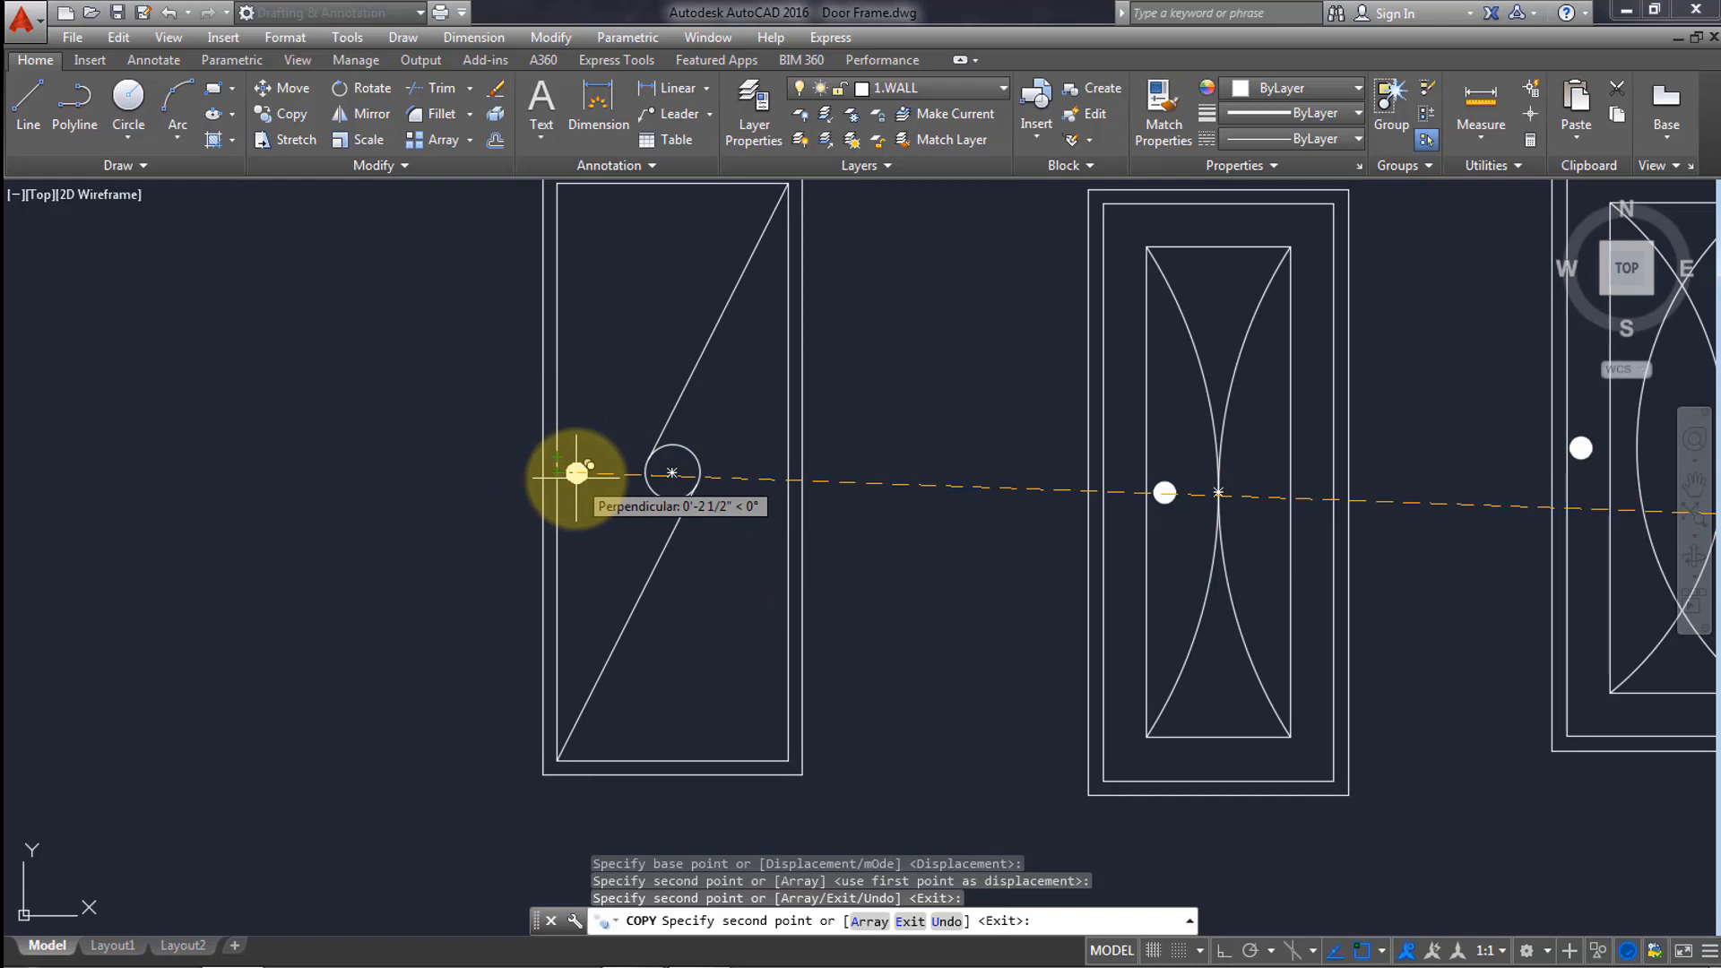
left_click(576, 473)
scroll(1290, 537, "down", 4)
middle_click_drag(1326, 550, 788, 526)
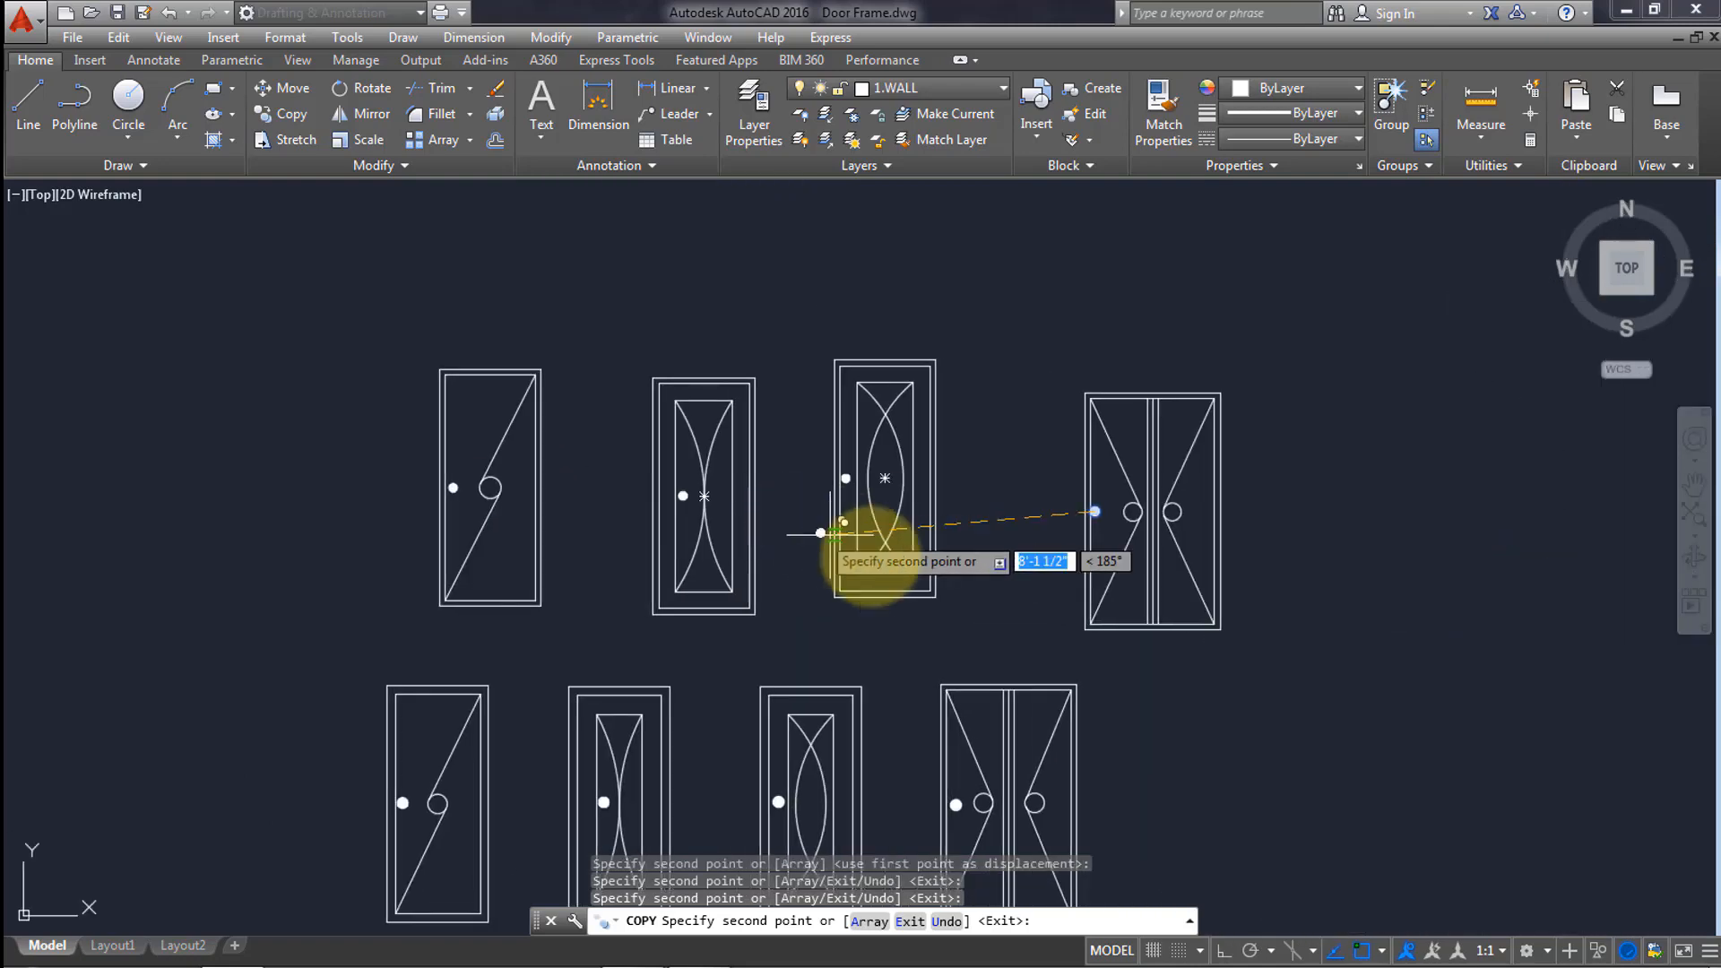
key("Return")
scroll(1443, 594, "up", 2)
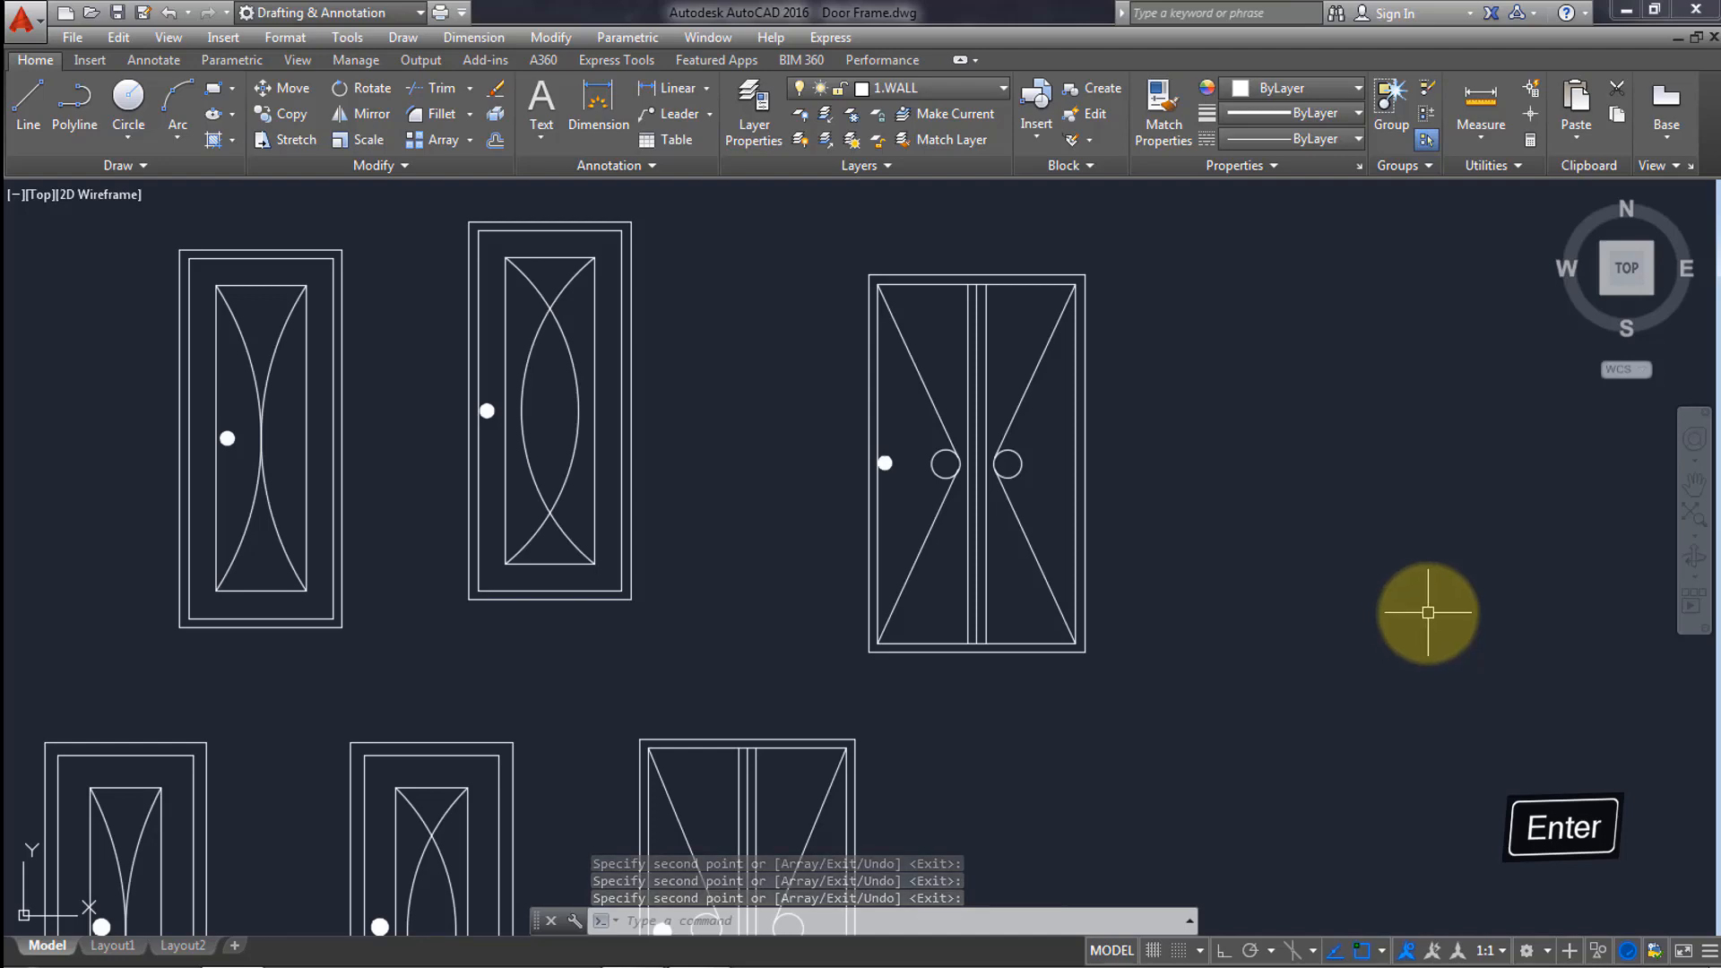
mouse_move(1255, 654)
middle_mouse_down()
mouse_move(1509, 675)
mouse_move(1494, 704)
middle_mouse_up()
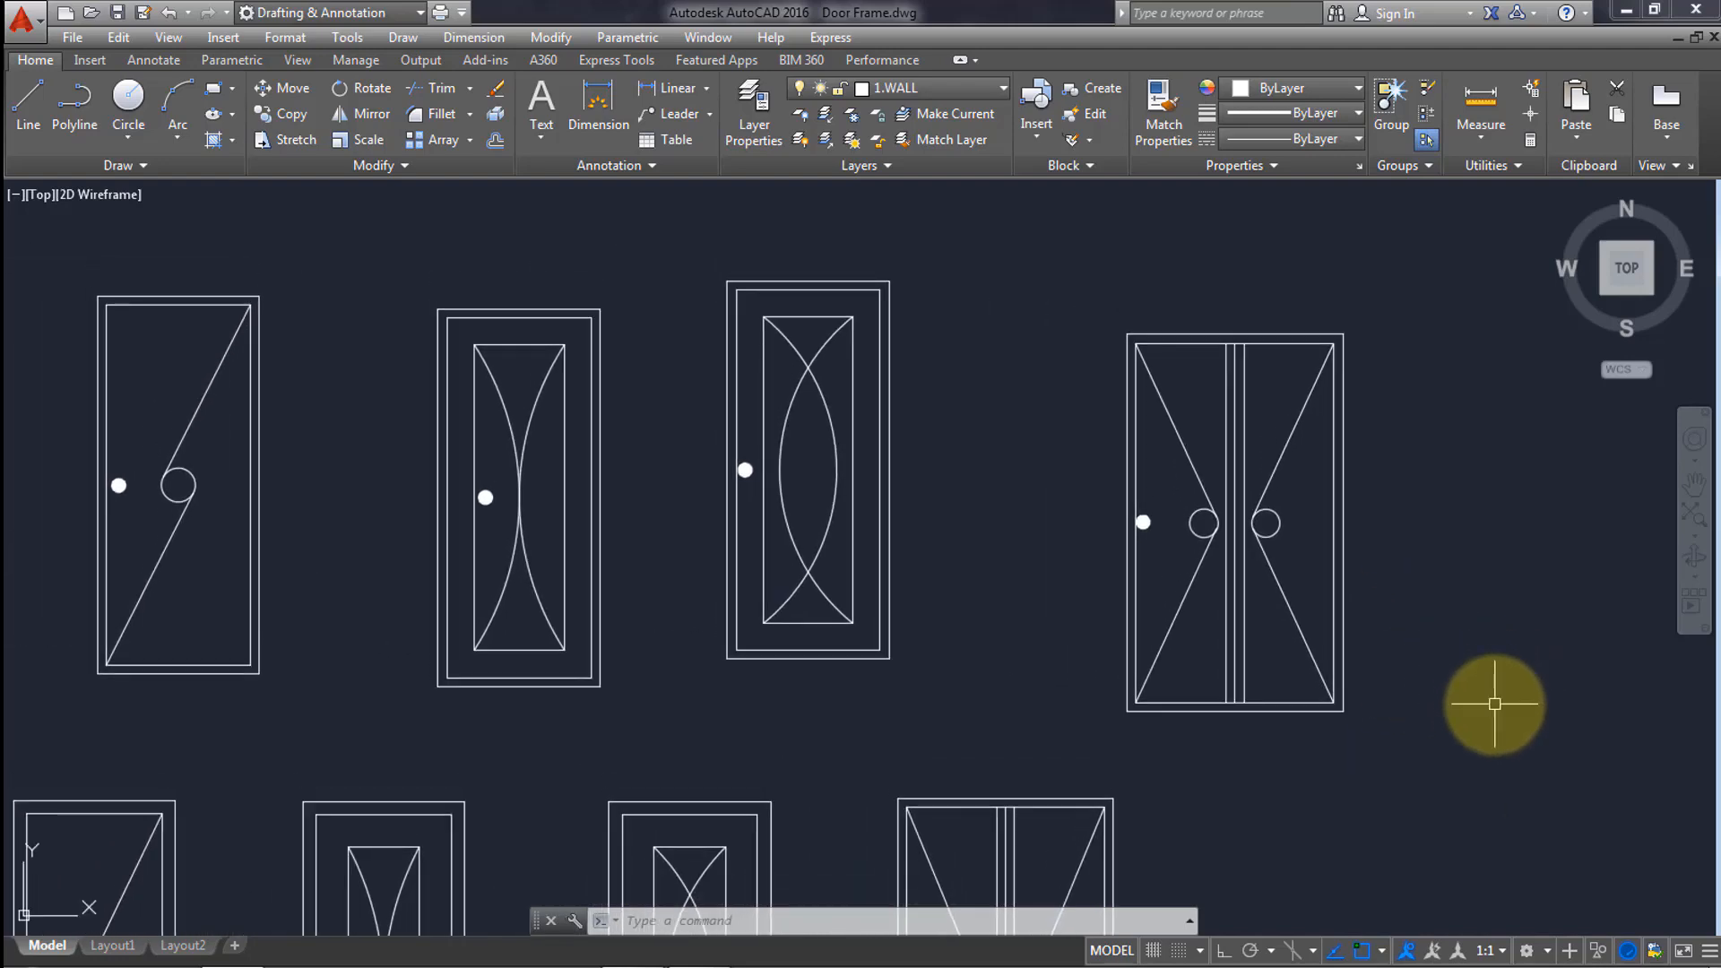